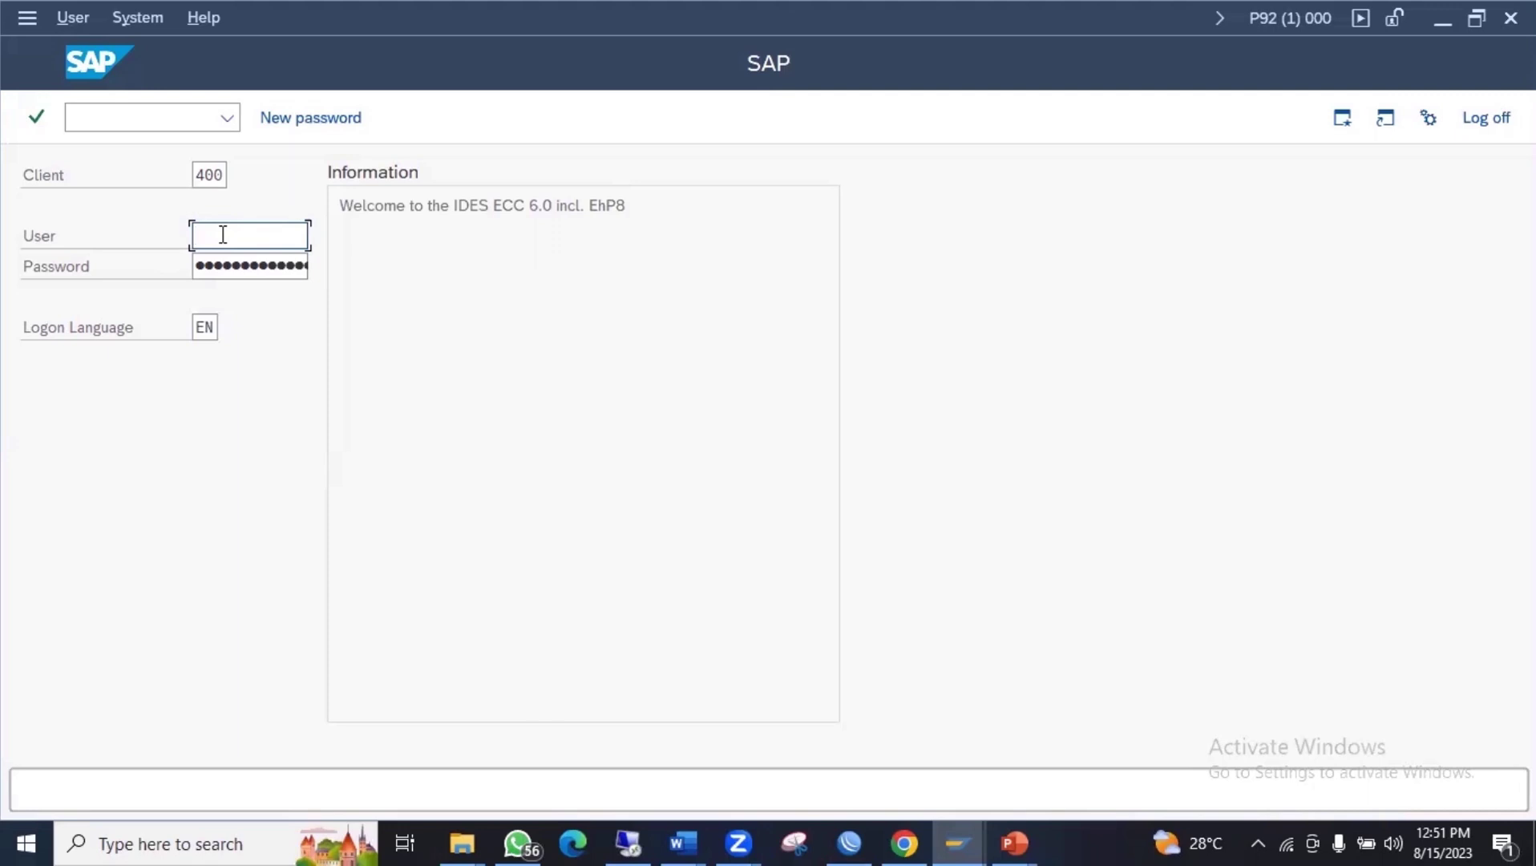
Log on to P92 client 400 with the saved user name and password.
{"action": "type", "text": "K"}
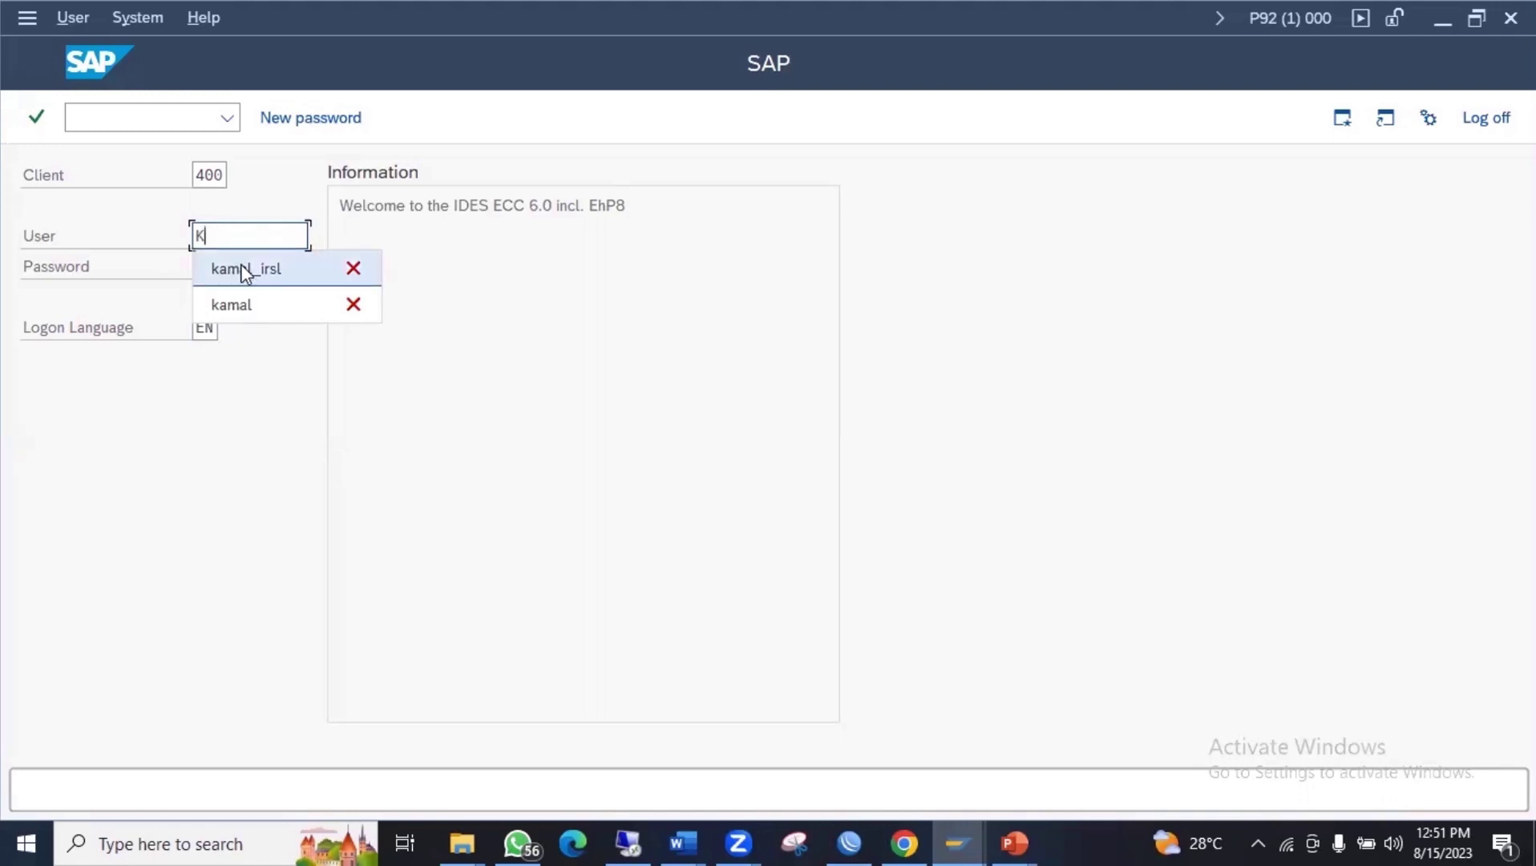
{"action": "left_click", "coordinate": [240, 269]}
{"action": "left_click", "coordinate": [243, 266]}
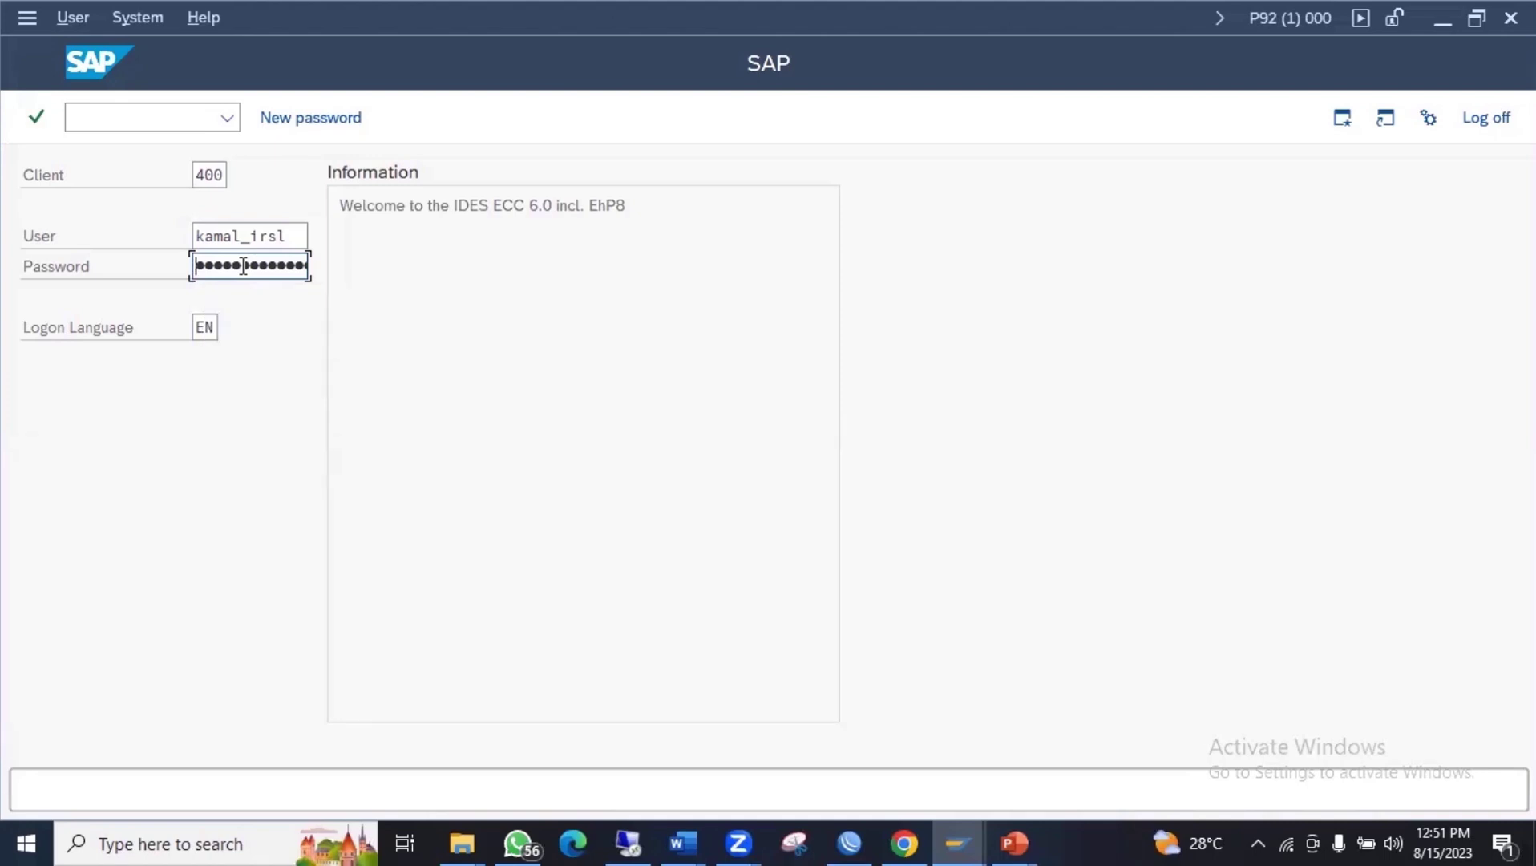
{"action": "key", "text": "Right"}
{"action": "key", "text": "Right"}
{"action": "key", "text": "Right"}
{"action": "key", "text": "Right"}
{"action": "key", "text": "Return"}
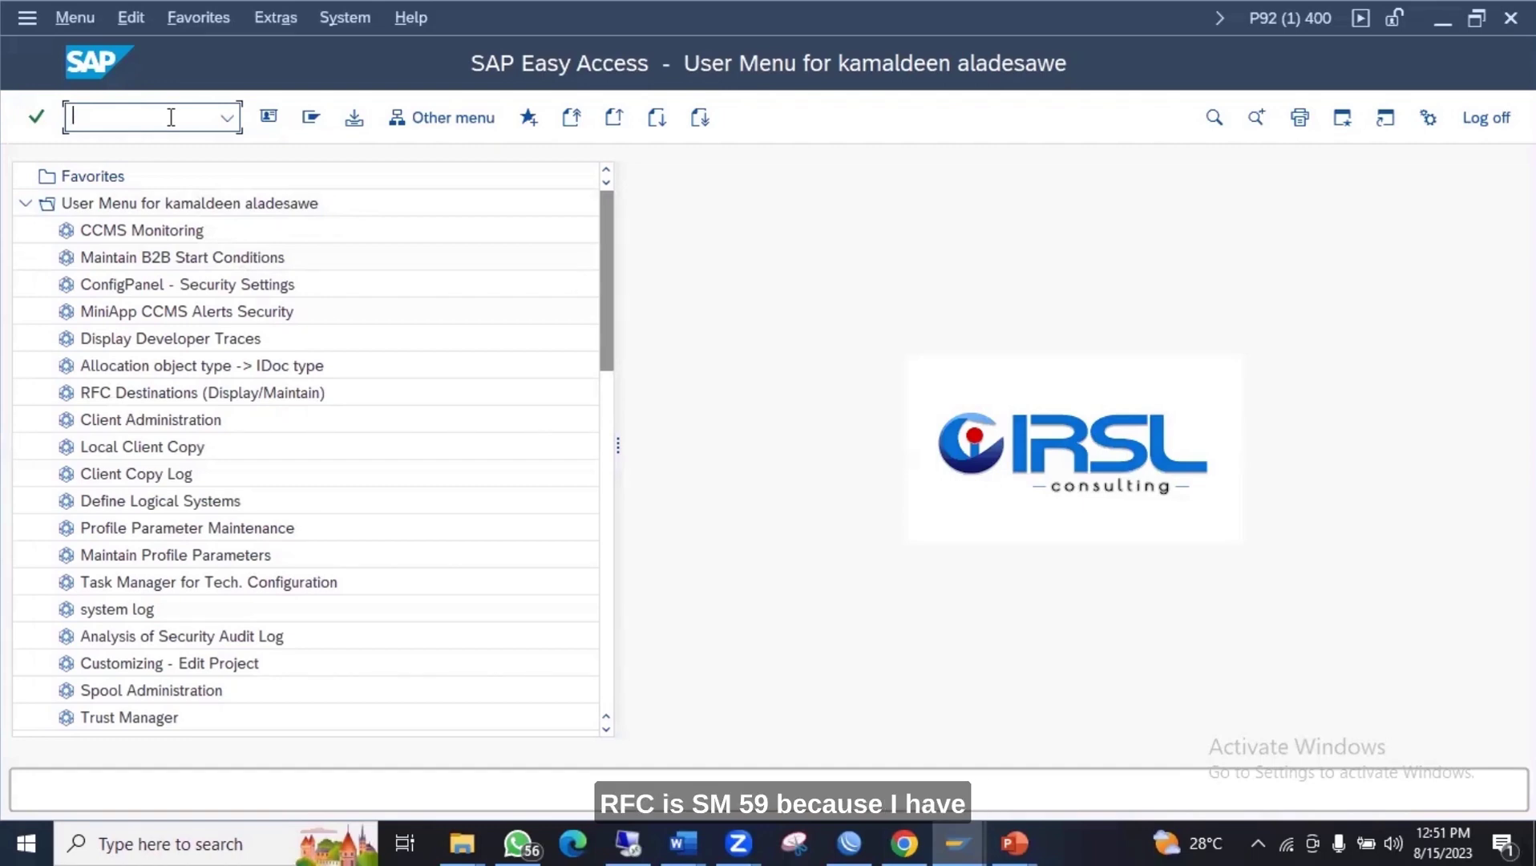
Run transaction SM59 to open the RFC connections configuration.
{"action": "type", "text": "sm59"}
{"action": "key", "text": "Return"}
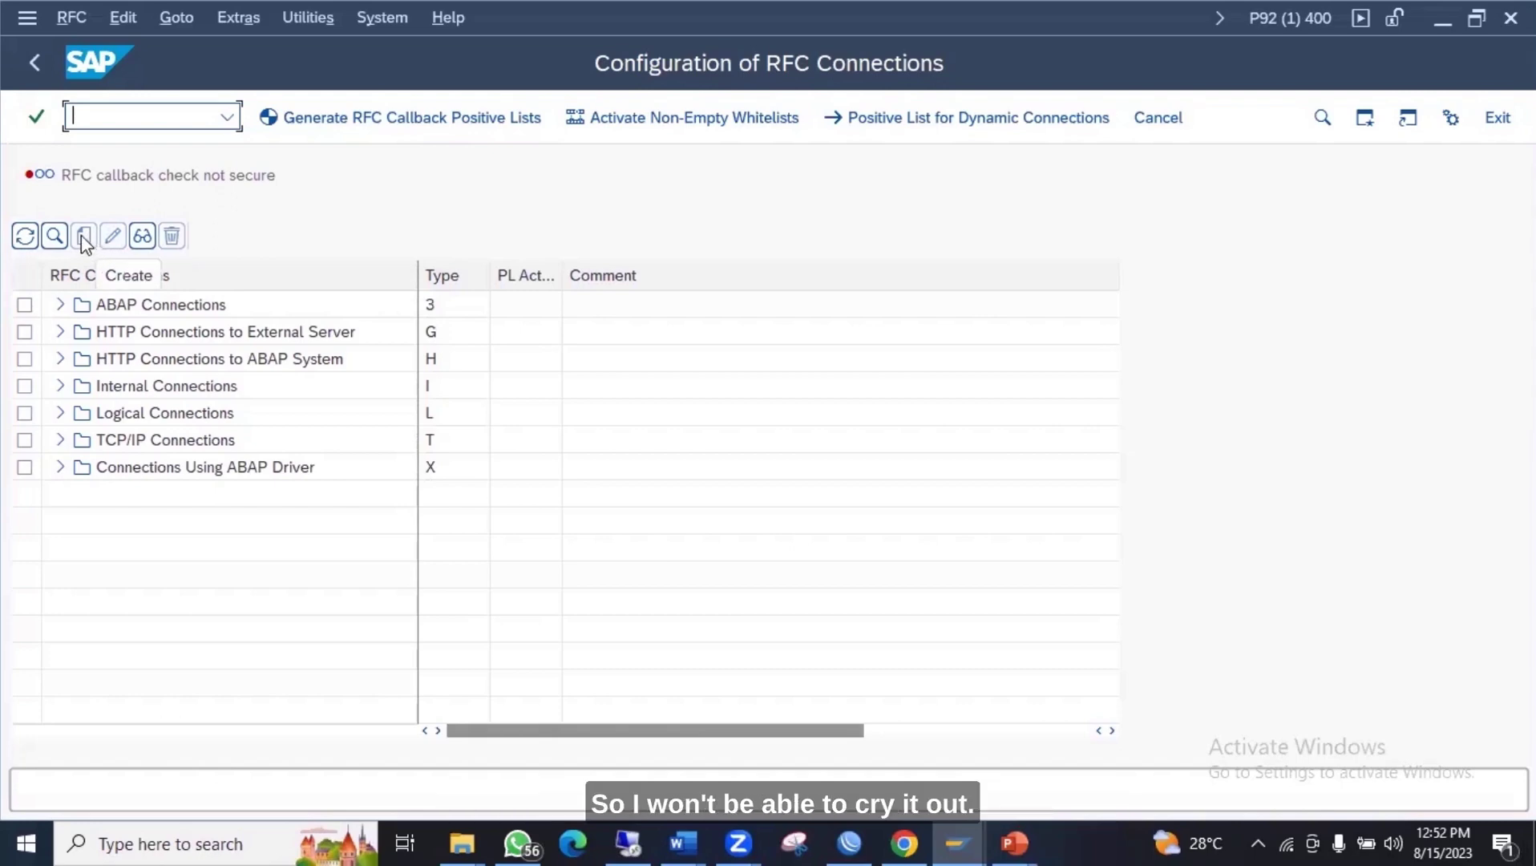
Expand ABAP Connections and scroll down through the existing destinations.
{"action": "left_click", "coordinate": [60, 305]}
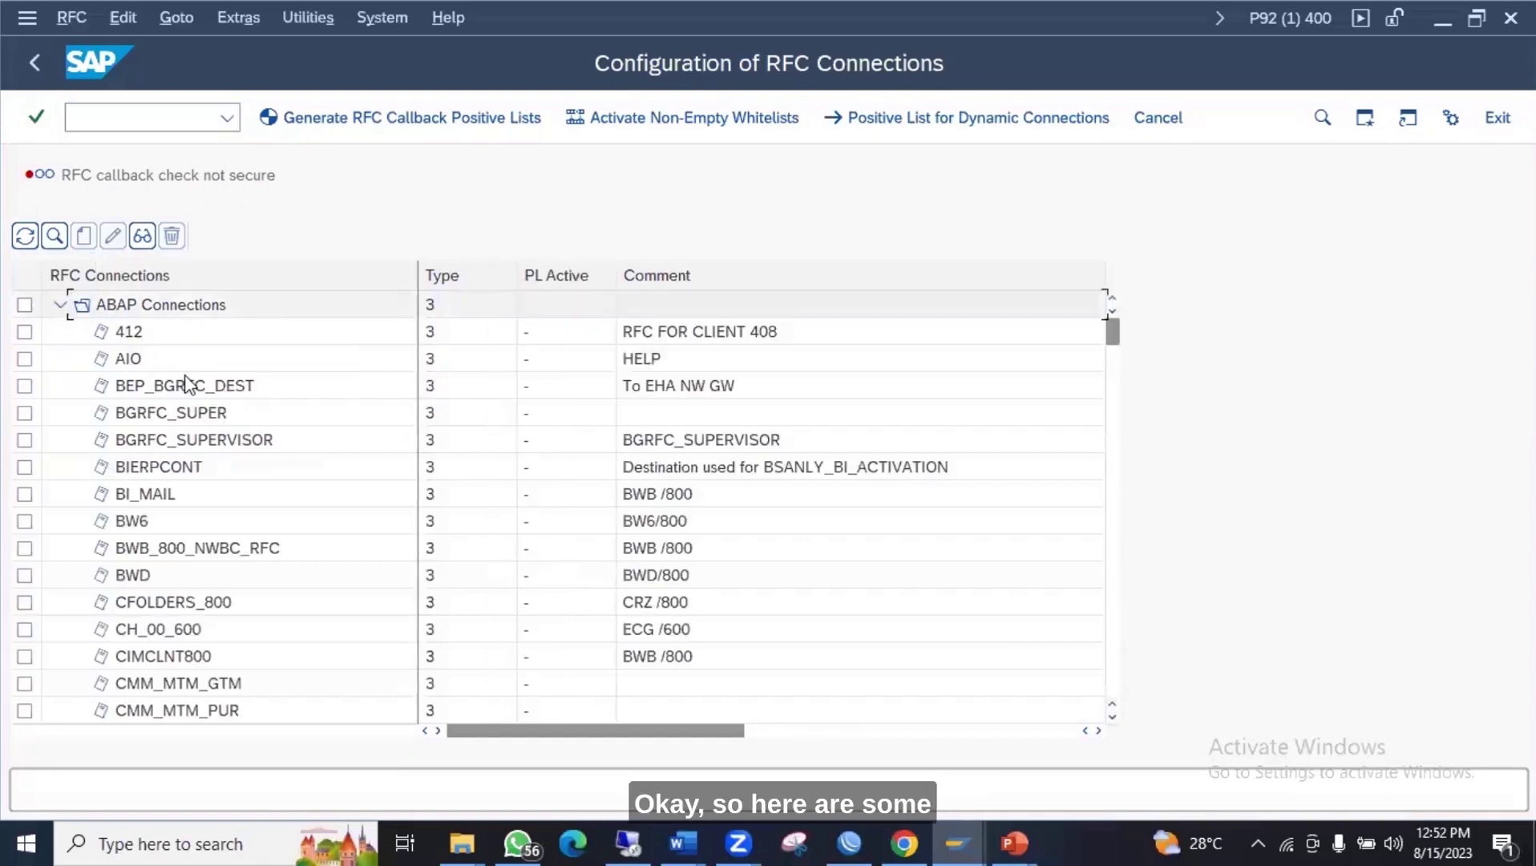
{"action": "left_click", "coordinate": [1112, 718]}
{"action": "left_click", "coordinate": [1112, 718]}
{"action": "left_click", "coordinate": [1112, 718]}
{"action": "left_click", "coordinate": [1112, 719]}
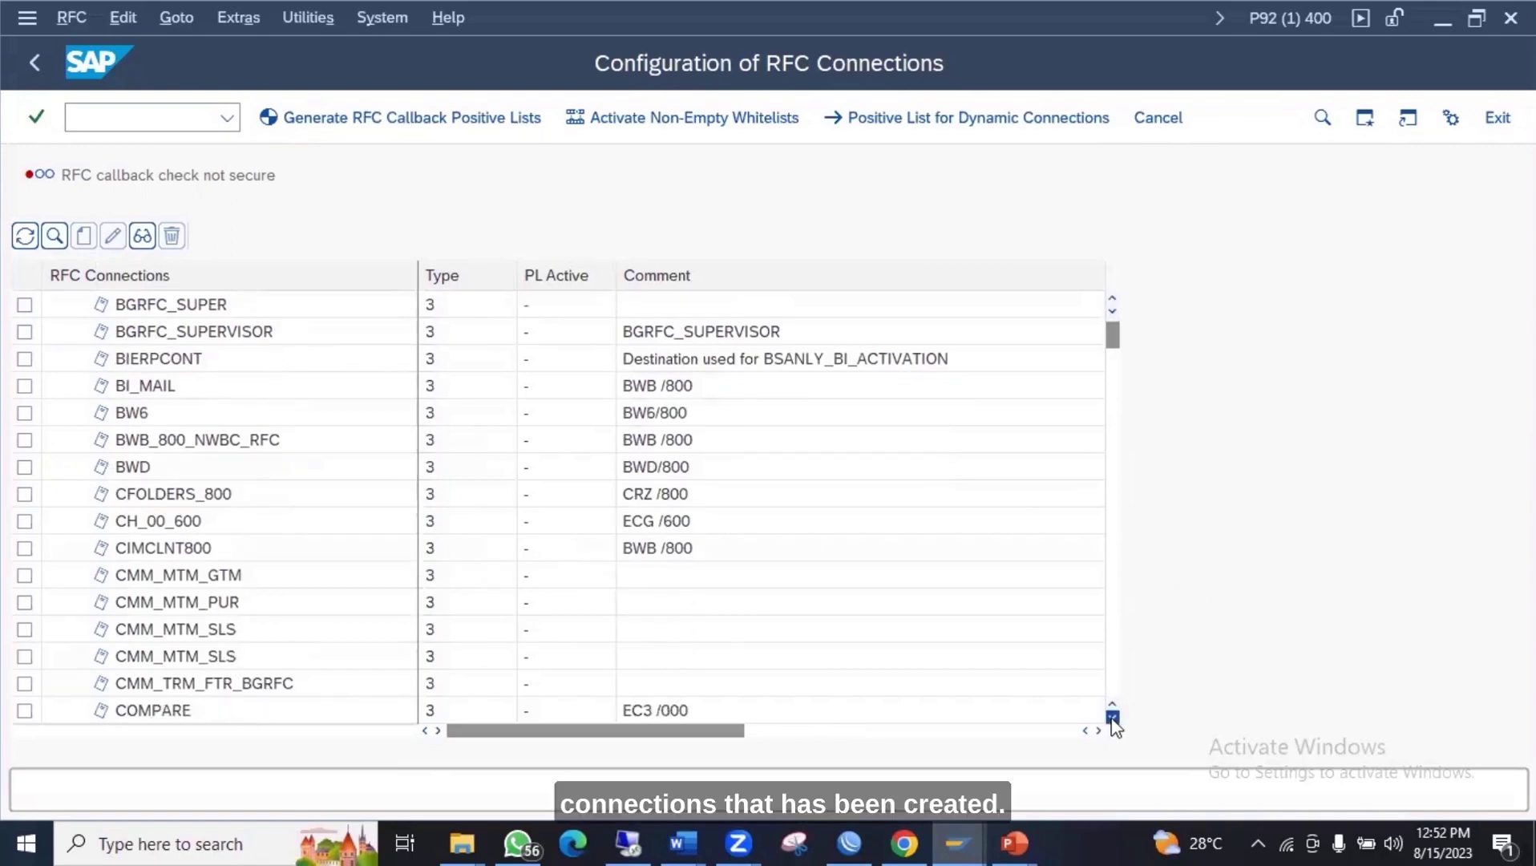
{"action": "left_click", "coordinate": [1112, 718]}
{"action": "left_click", "coordinate": [1112, 718]}
{"action": "left_click", "coordinate": [1112, 718]}
{"action": "left_click", "coordinate": [1112, 718]}
{"action": "left_click", "coordinate": [1112, 718]}
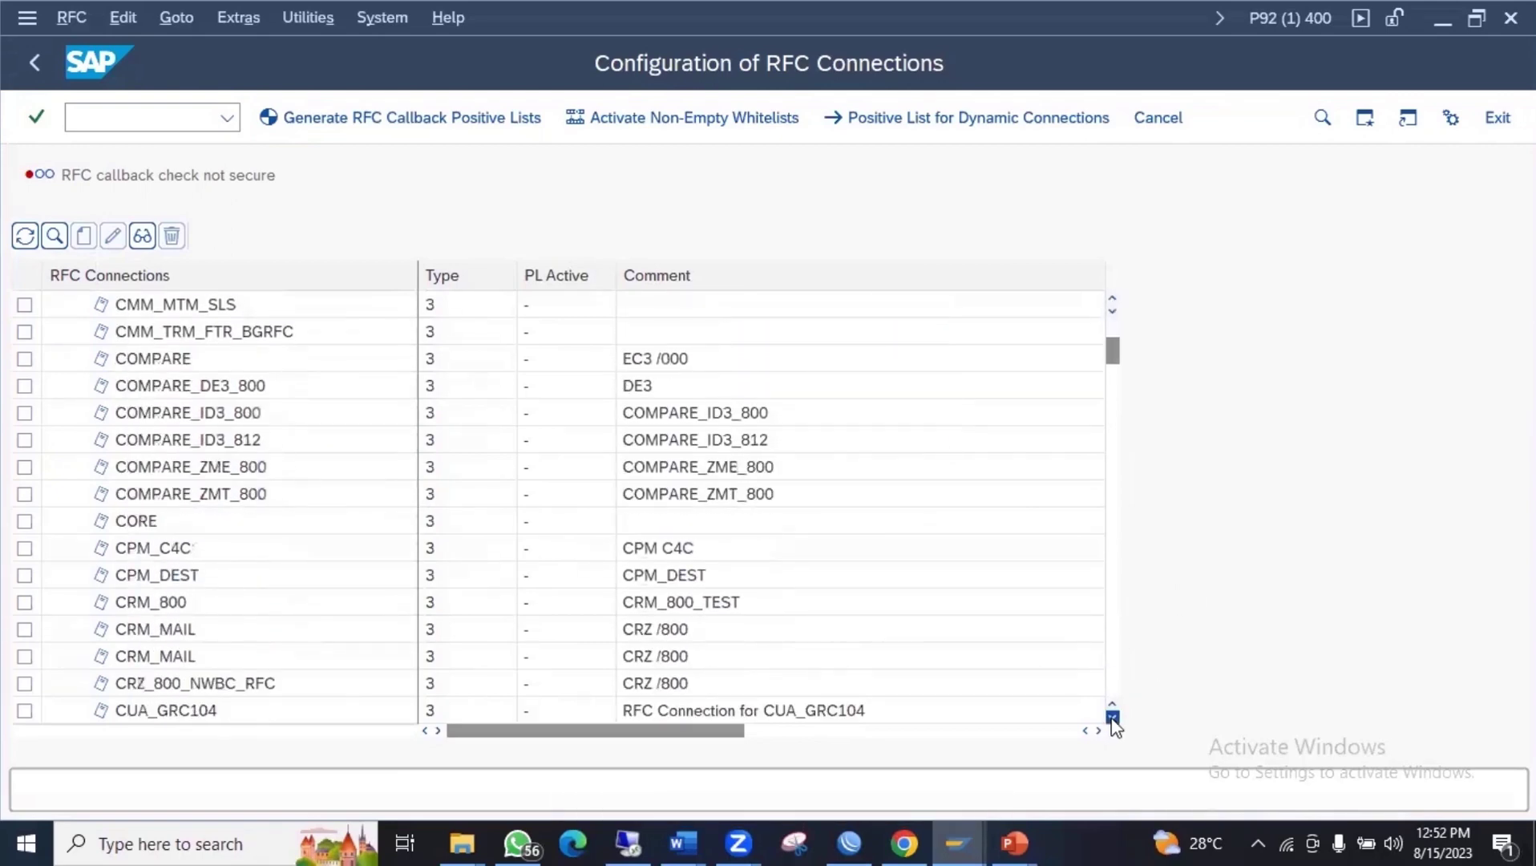
{"action": "left_click", "coordinate": [1112, 718]}
{"action": "left_click", "coordinate": [1112, 719]}
{"action": "left_click", "coordinate": [1112, 718]}
{"action": "left_click", "coordinate": [1112, 718]}
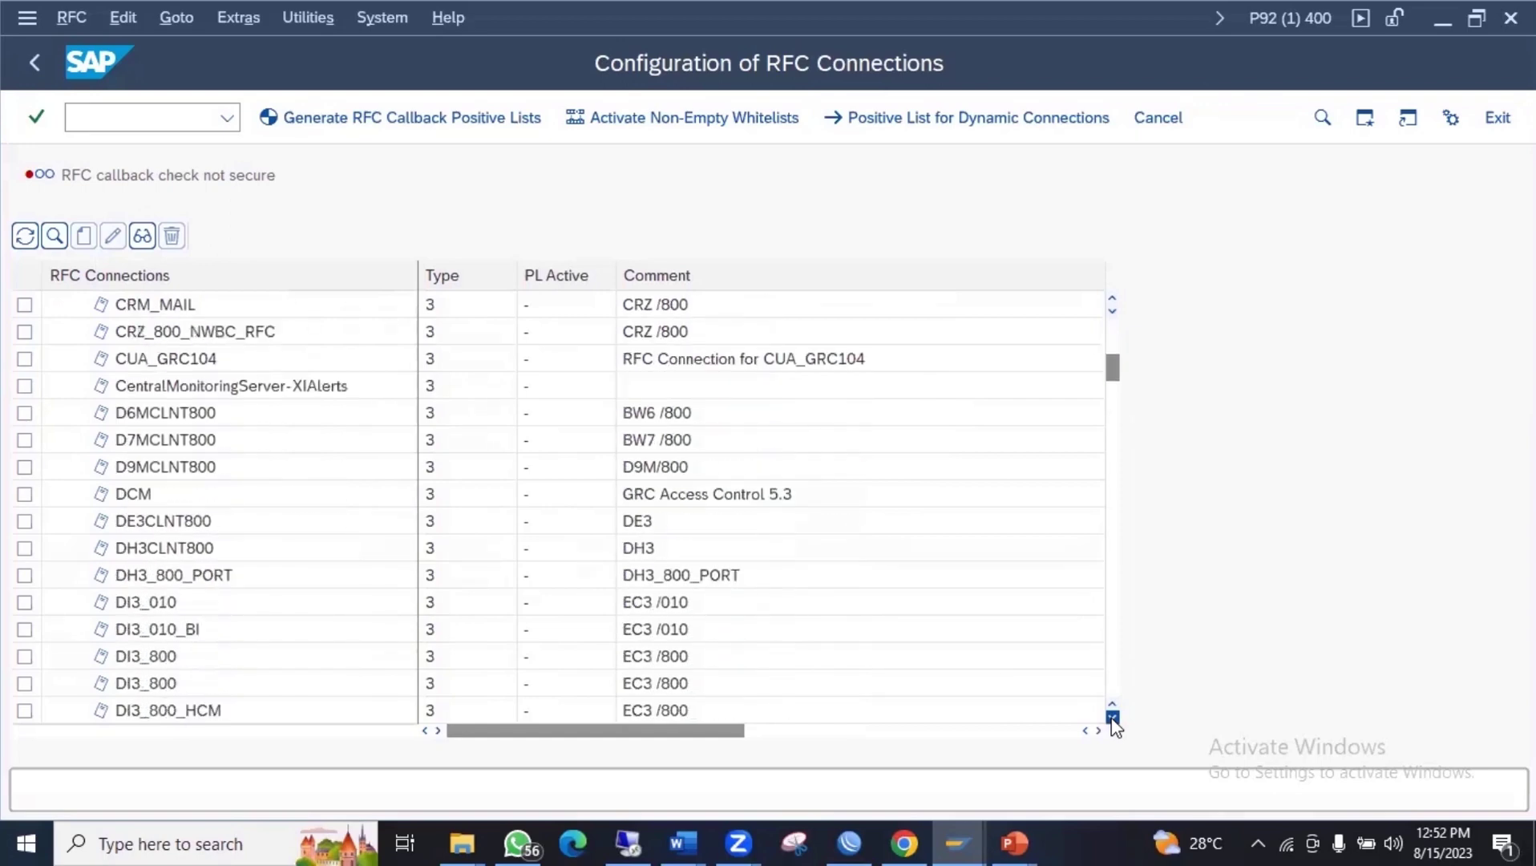
{"action": "left_click", "coordinate": [1112, 718]}
{"action": "left_click", "coordinate": [1112, 719]}
{"action": "left_click", "coordinate": [1112, 718]}
{"action": "left_click", "coordinate": [1112, 718]}
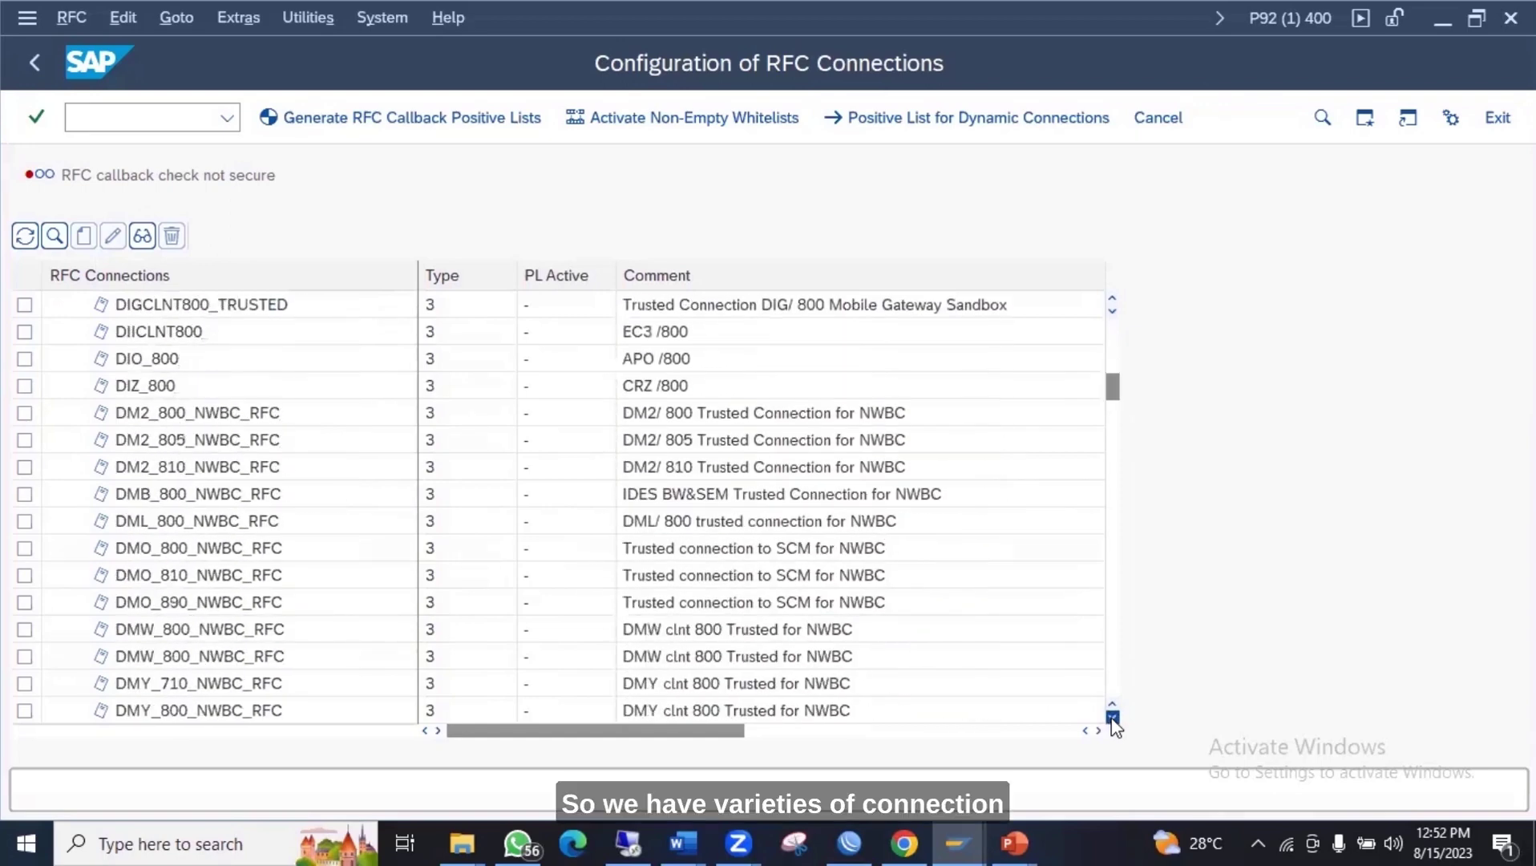
{"action": "left_click", "coordinate": [1112, 718]}
{"action": "left_click", "coordinate": [1112, 718]}
{"action": "left_click", "coordinate": [1112, 719]}
{"action": "left_click", "coordinate": [1111, 718]}
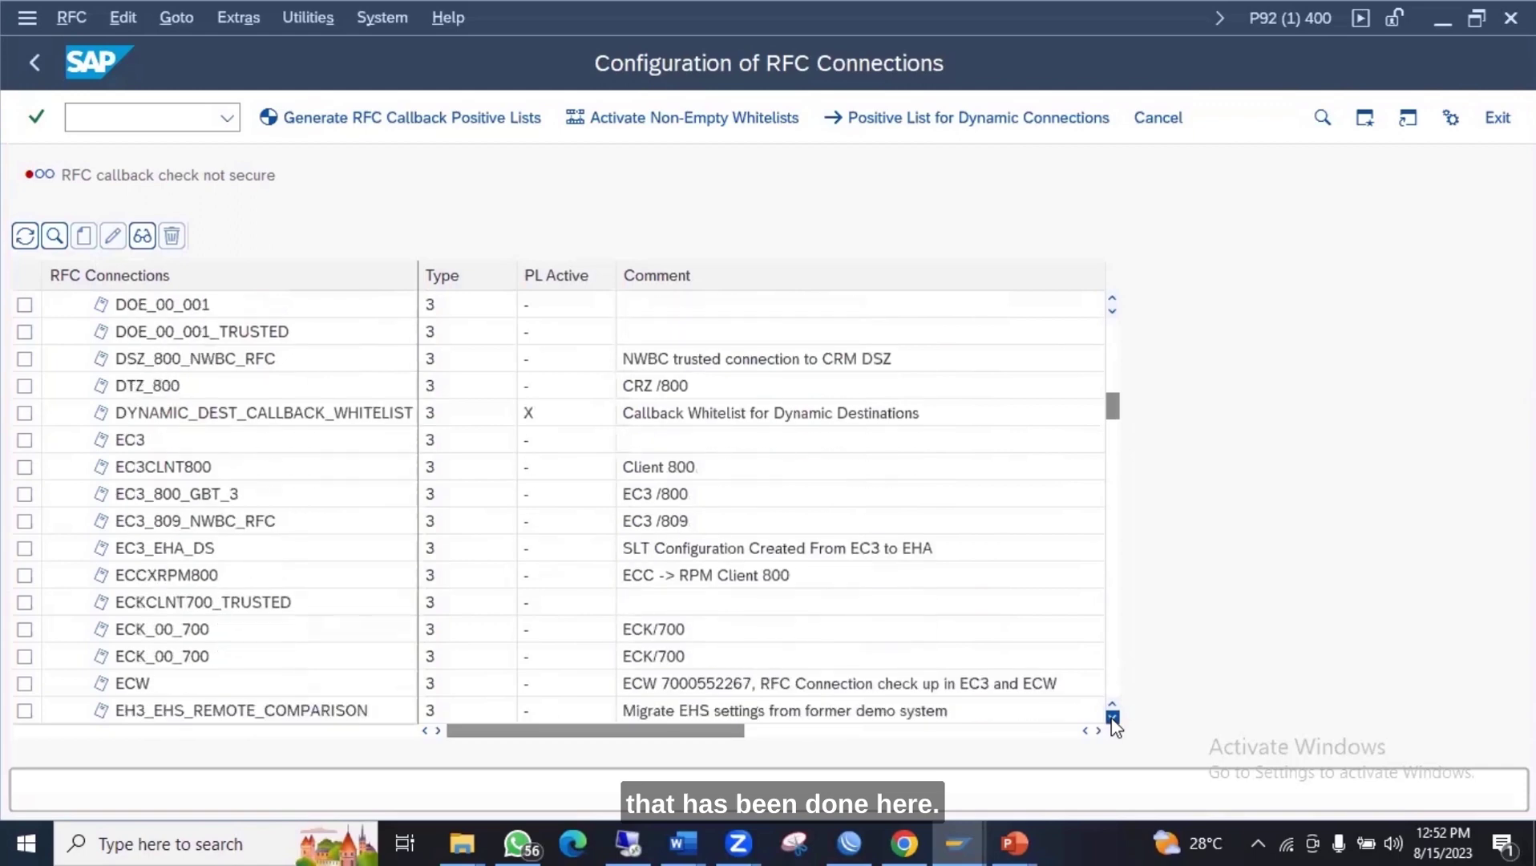
{"action": "left_click", "coordinate": [1111, 718]}
{"action": "left_click", "coordinate": [1111, 719]}
{"action": "left_click", "coordinate": [1112, 718]}
{"action": "left_click", "coordinate": [1112, 719]}
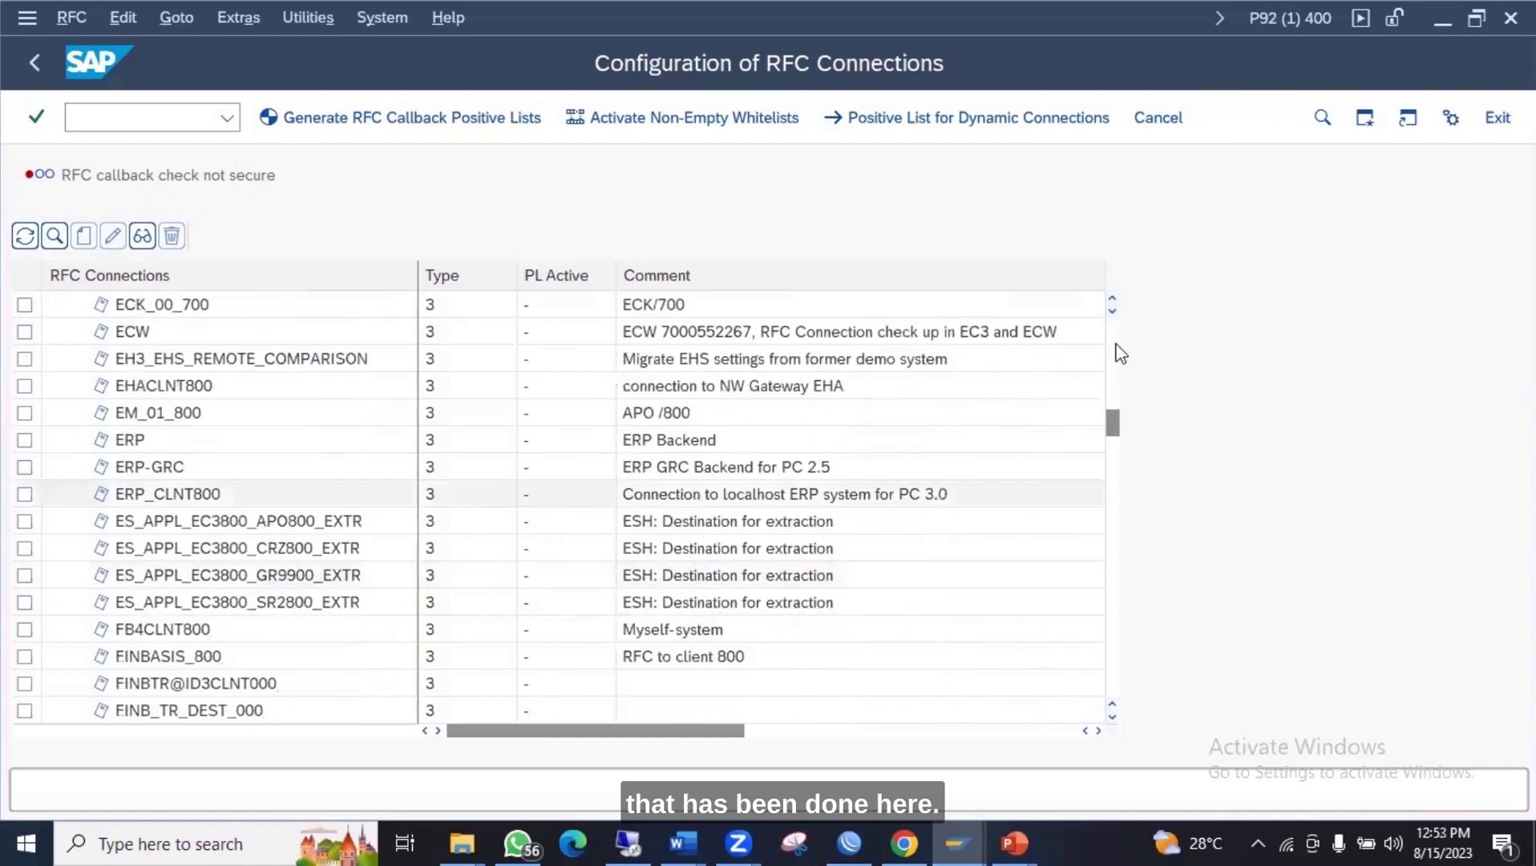
Scroll back up, collapse ABAP Connections and exit to the Easy Access menu.
{"action": "left_click", "coordinate": [1112, 298]}
{"action": "left_click", "coordinate": [1112, 298]}
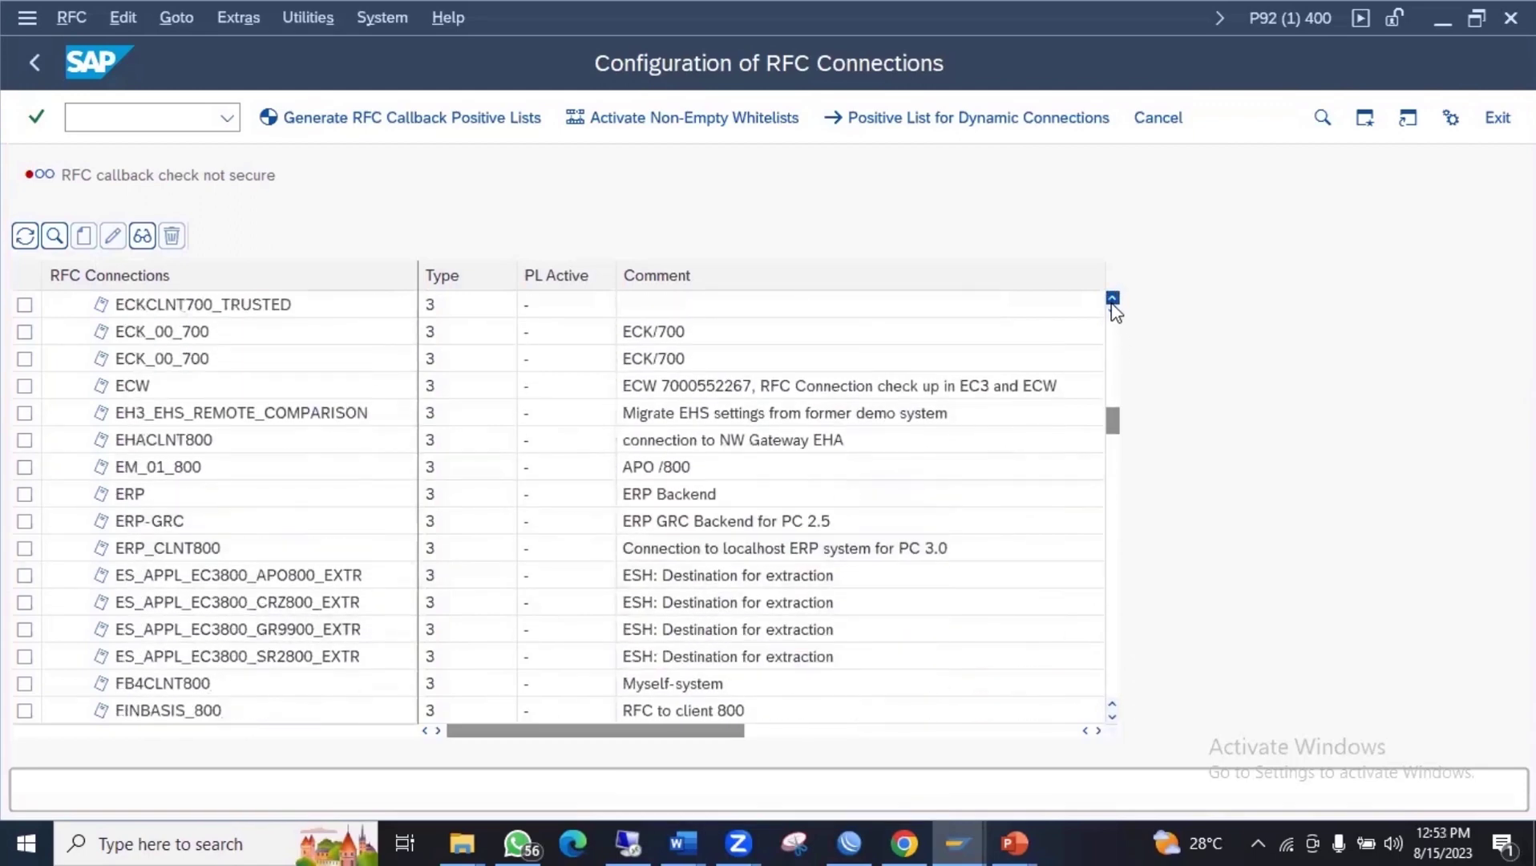
{"action": "left_click", "coordinate": [1112, 298]}
{"action": "left_click", "coordinate": [1112, 299]}
{"action": "left_click", "coordinate": [1112, 298]}
{"action": "left_click", "coordinate": [1112, 299]}
{"action": "left_click", "coordinate": [1112, 298]}
{"action": "left_click", "coordinate": [1112, 298]}
{"action": "left_click", "coordinate": [1111, 299]}
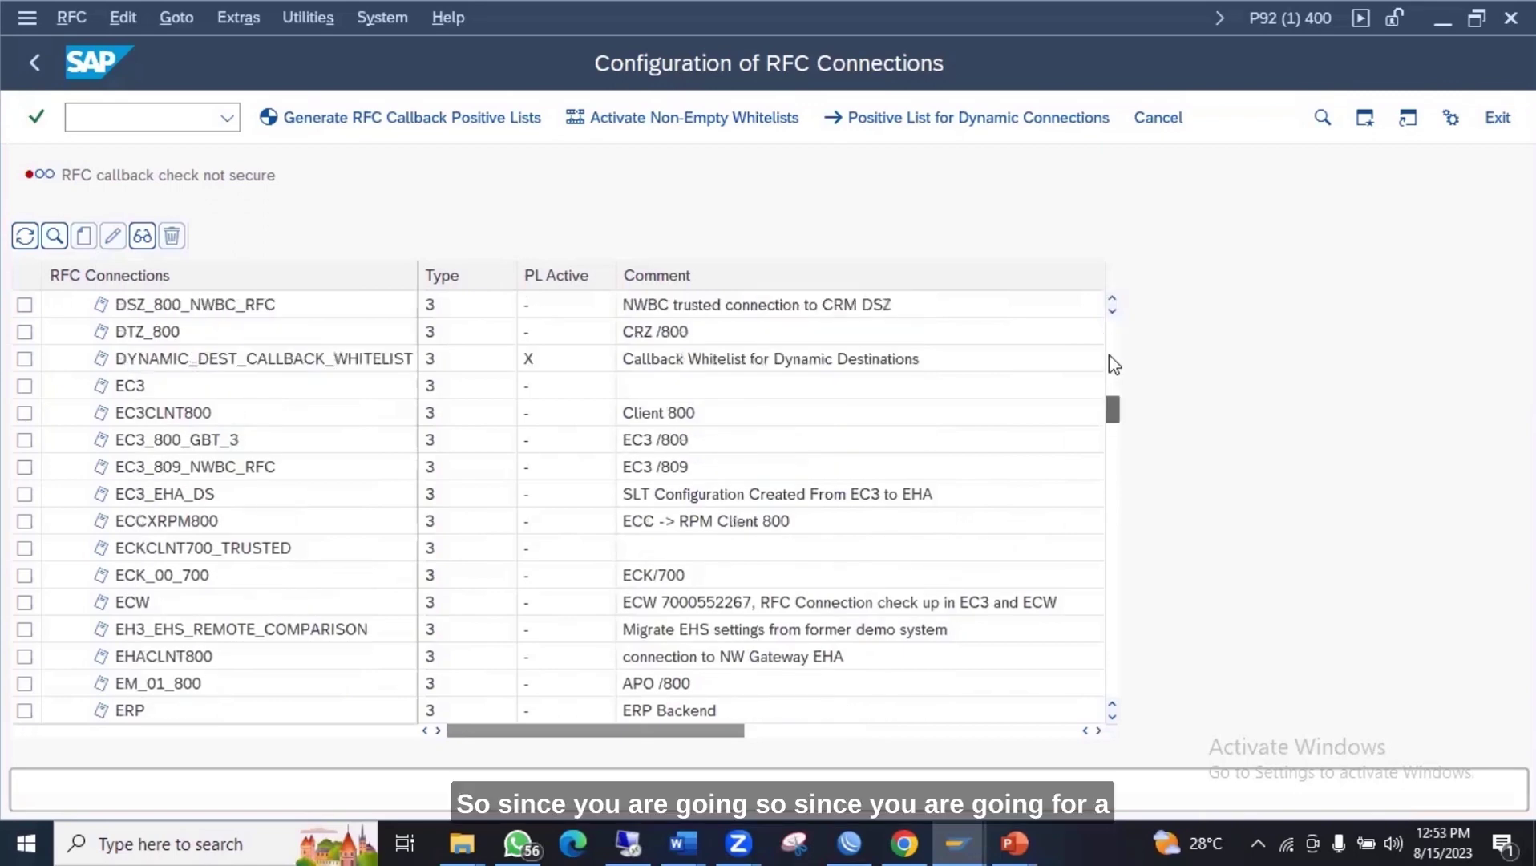
{"action": "left_click_drag", "start_coordinate": [1109, 355], "coordinate": [1108, 305]}
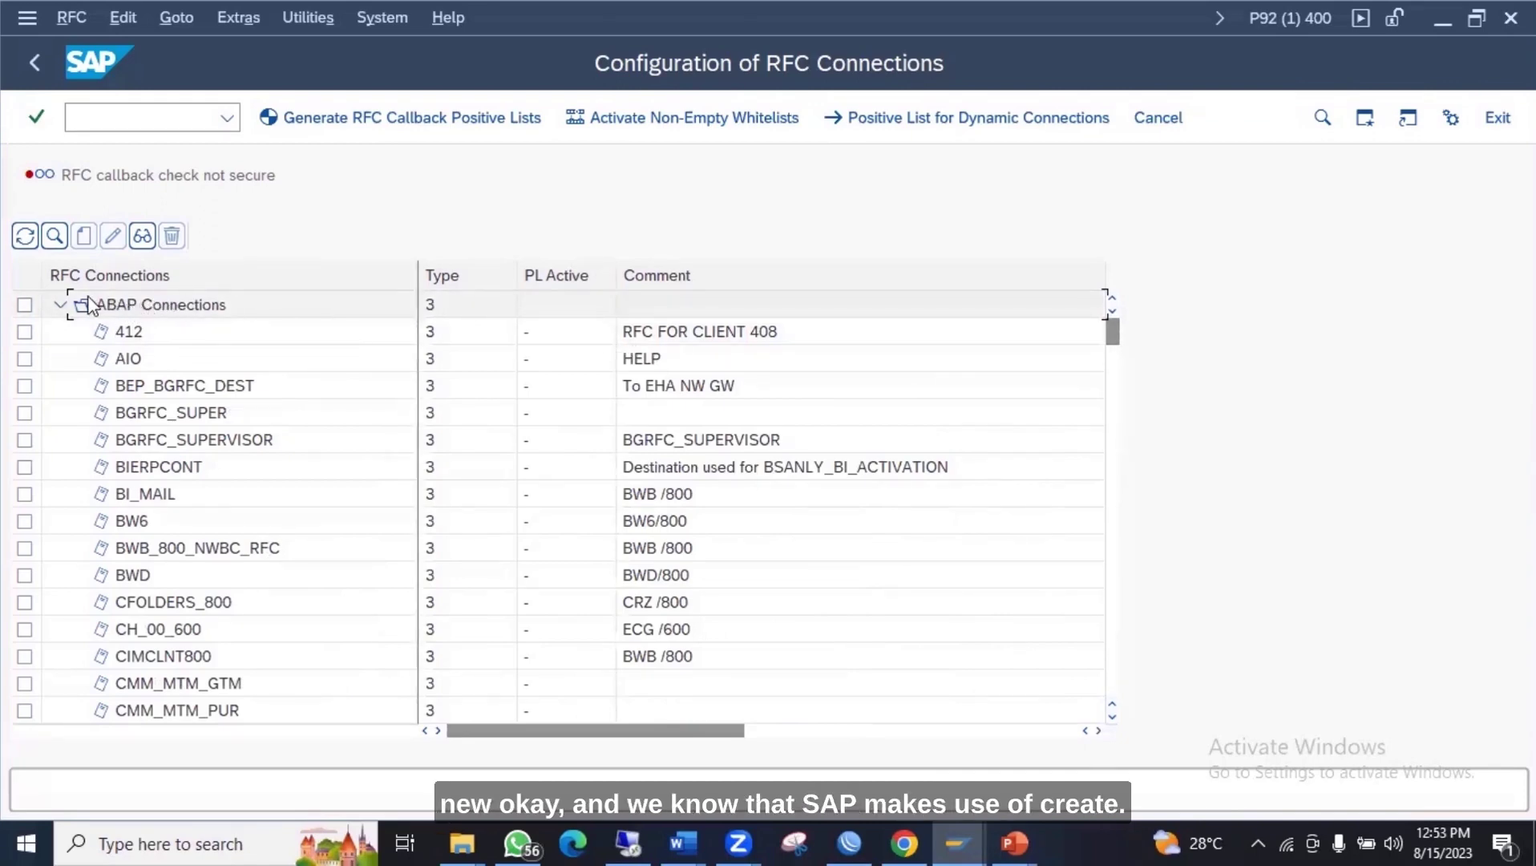
{"action": "left_click", "coordinate": [61, 305]}
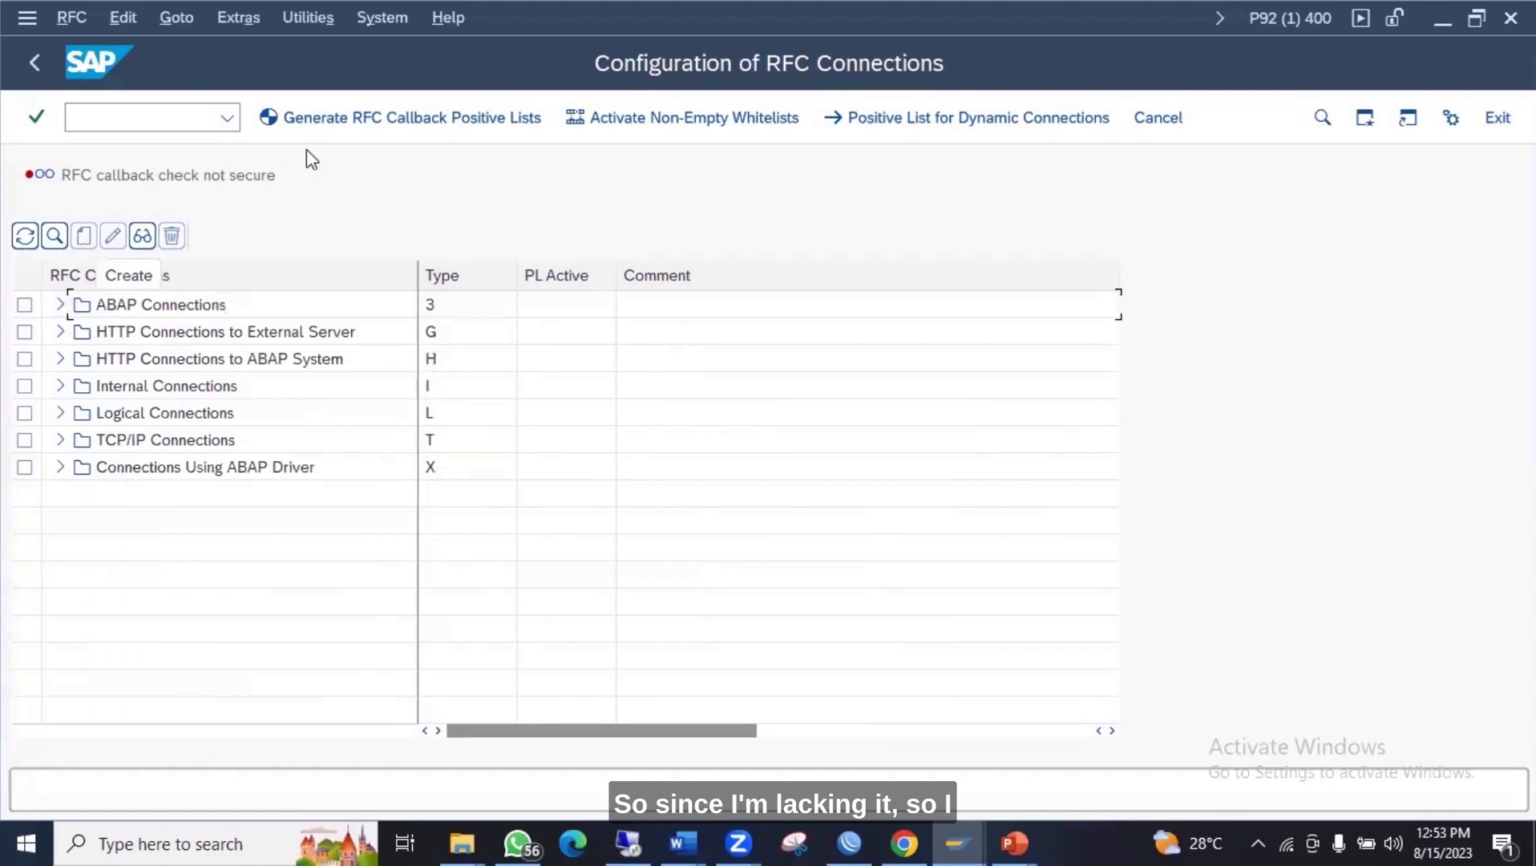
{"action": "left_click", "coordinate": [1496, 119]}
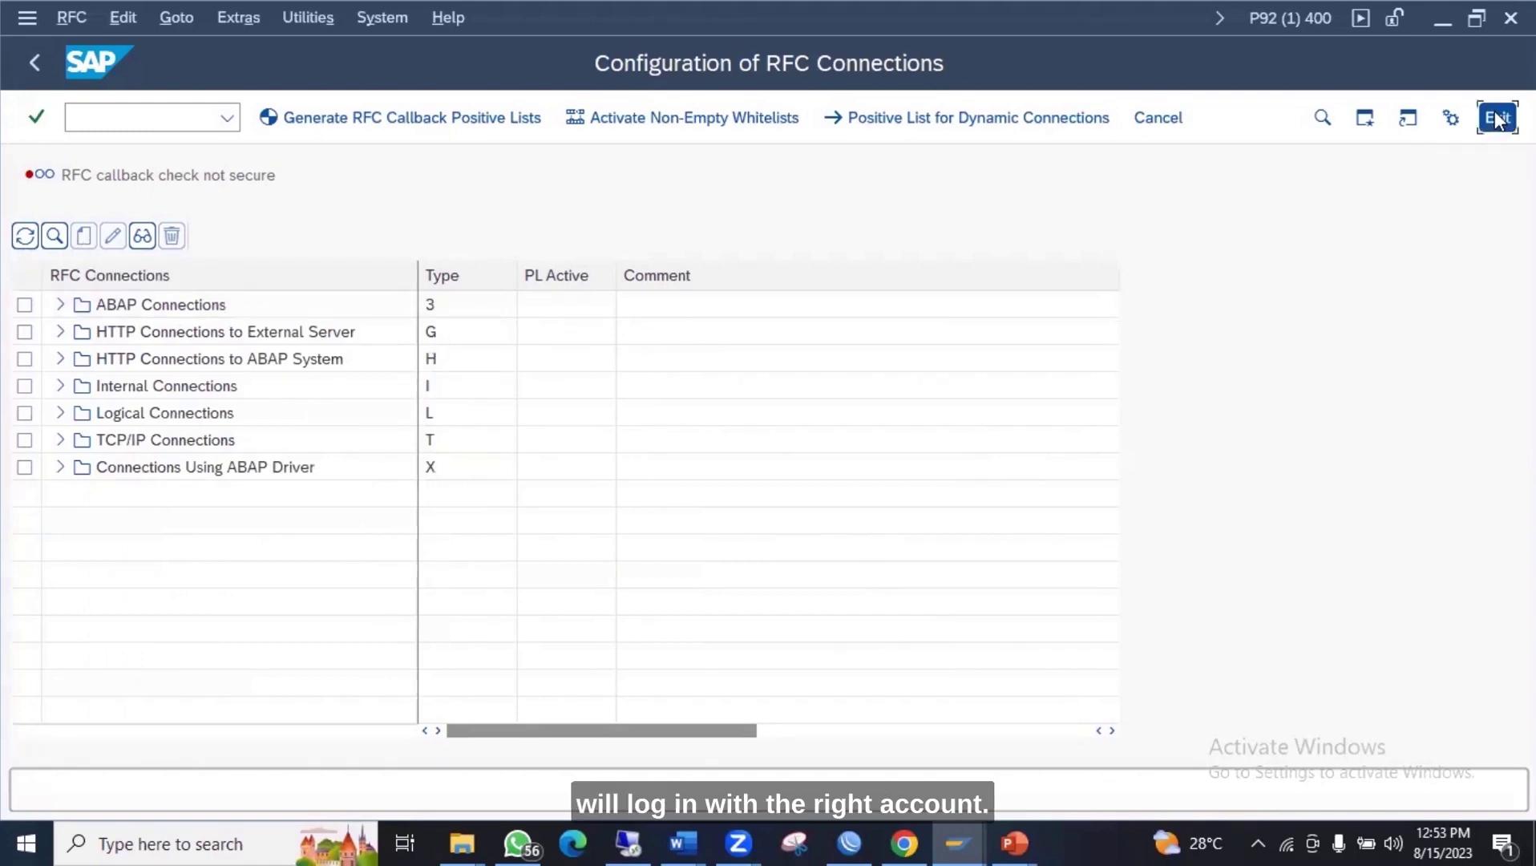
End the current SAP session with /nex.
{"action": "left_click", "coordinate": [137, 124]}
{"action": "type", "text": "/nex"}
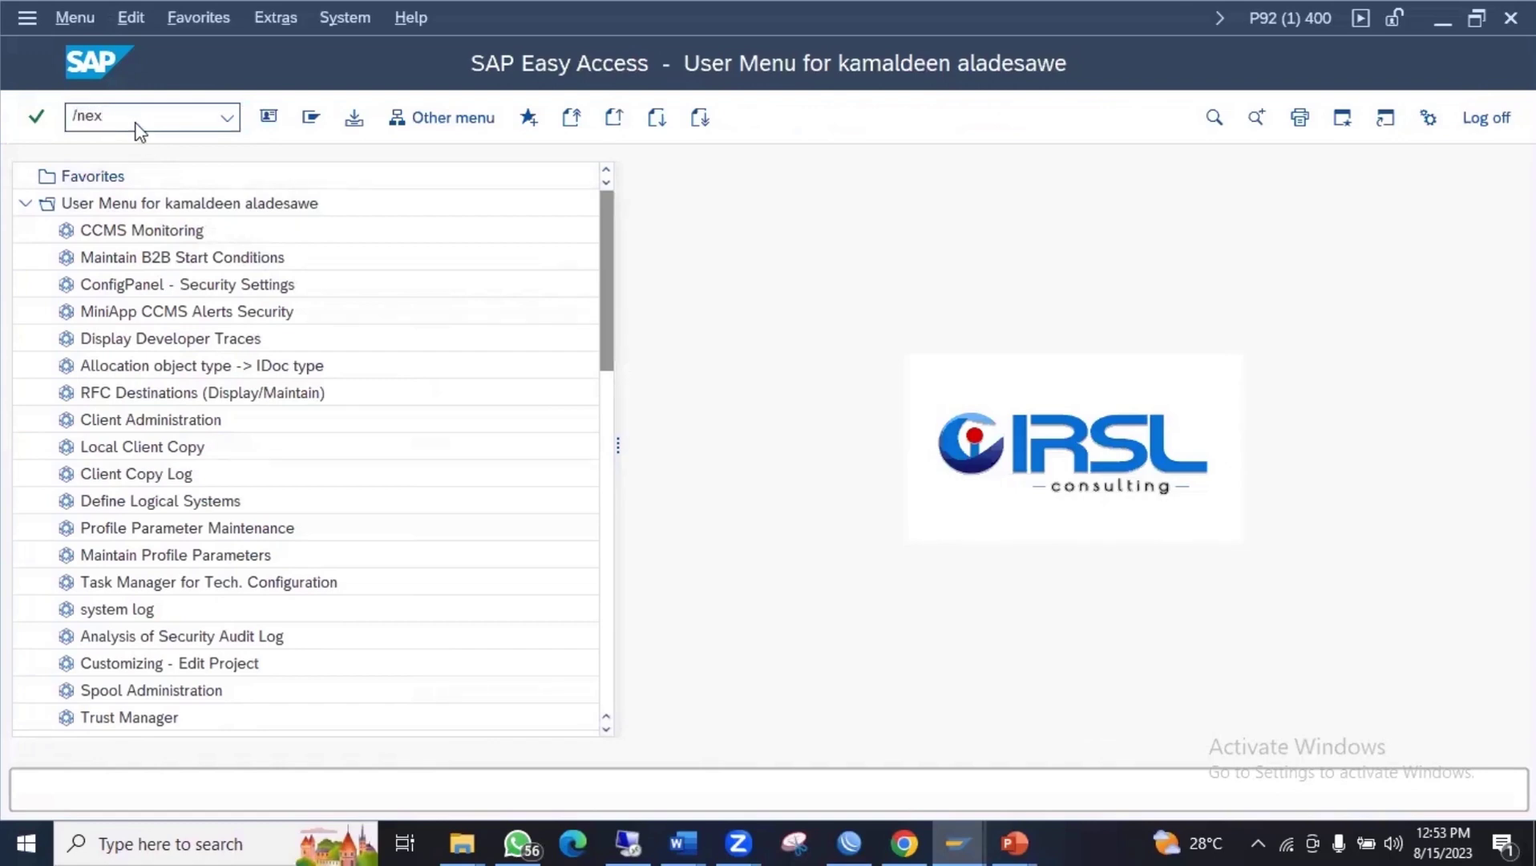
{"action": "key", "text": "Return"}
Log back on to P92 client 400 with the other saved user from history.
{"action": "left_click", "coordinate": [411, 313]}
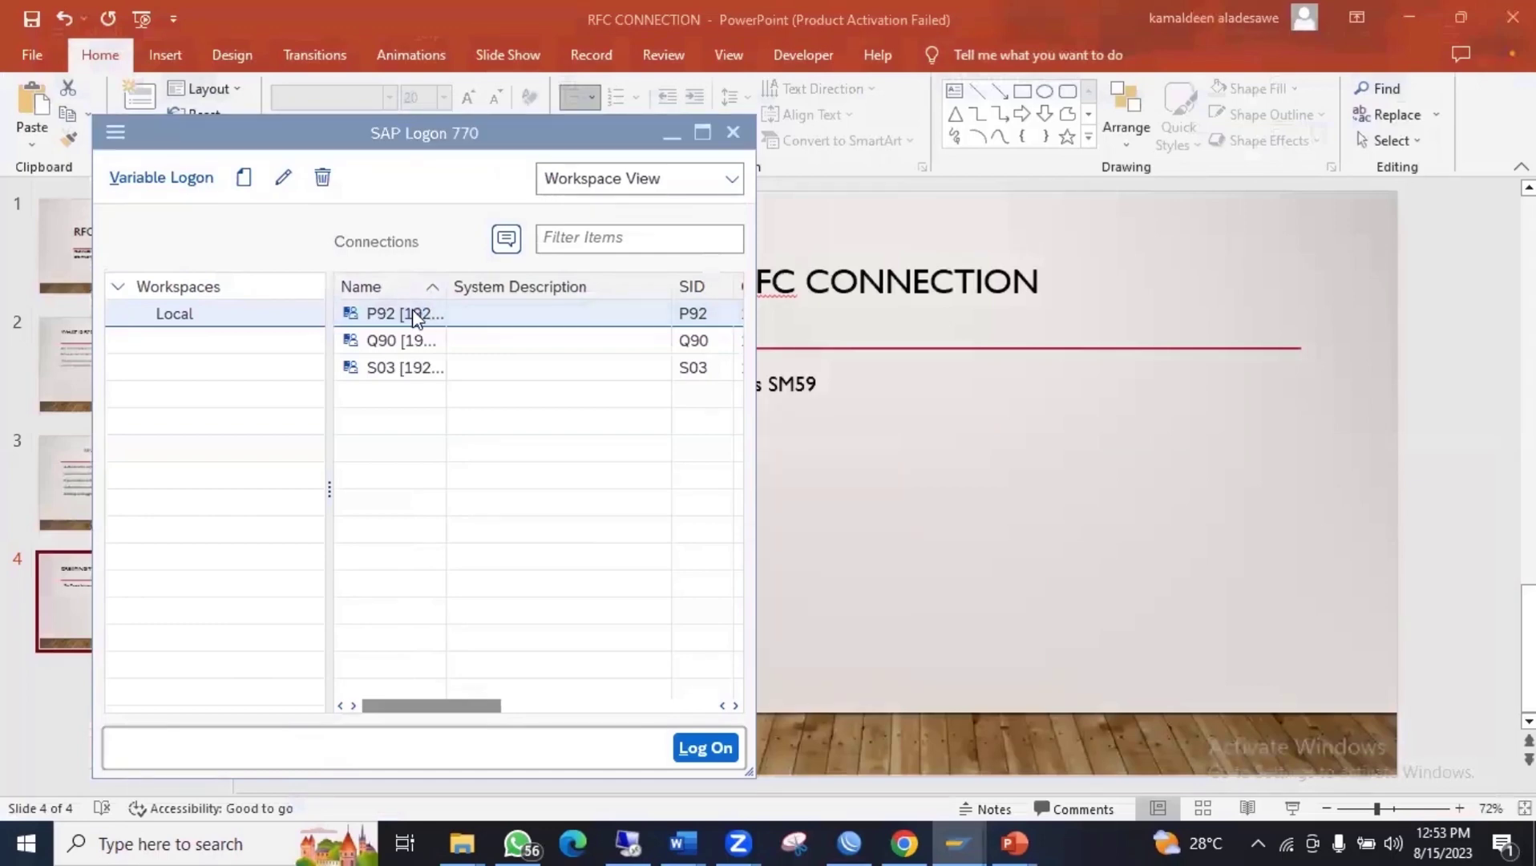
{"action": "double_click", "coordinate": [411, 312]}
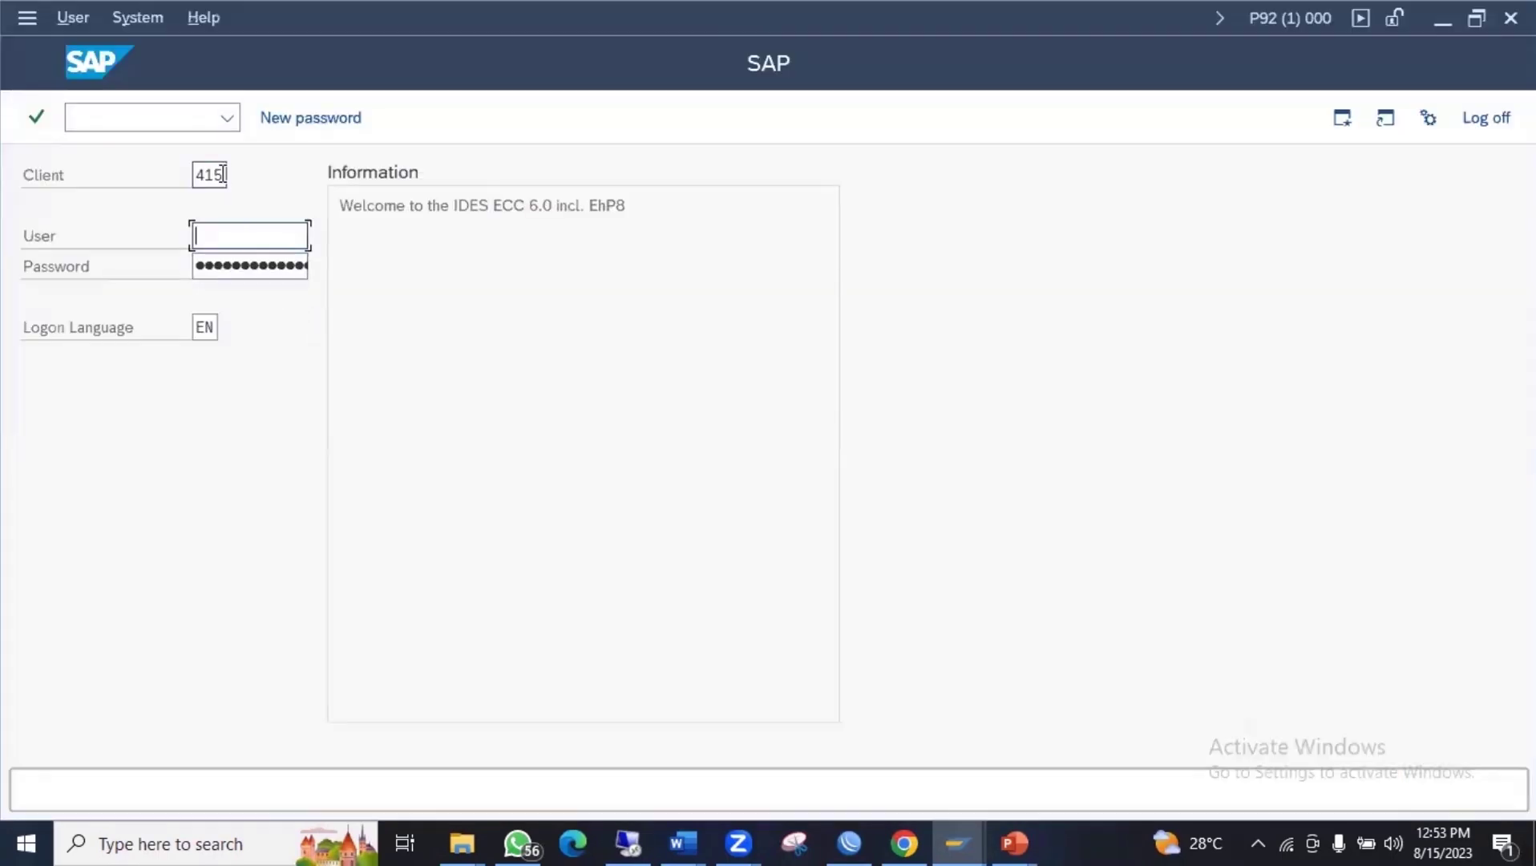
{"action": "key", "text": "shift+Tab"}
{"action": "type", "text": "400"}
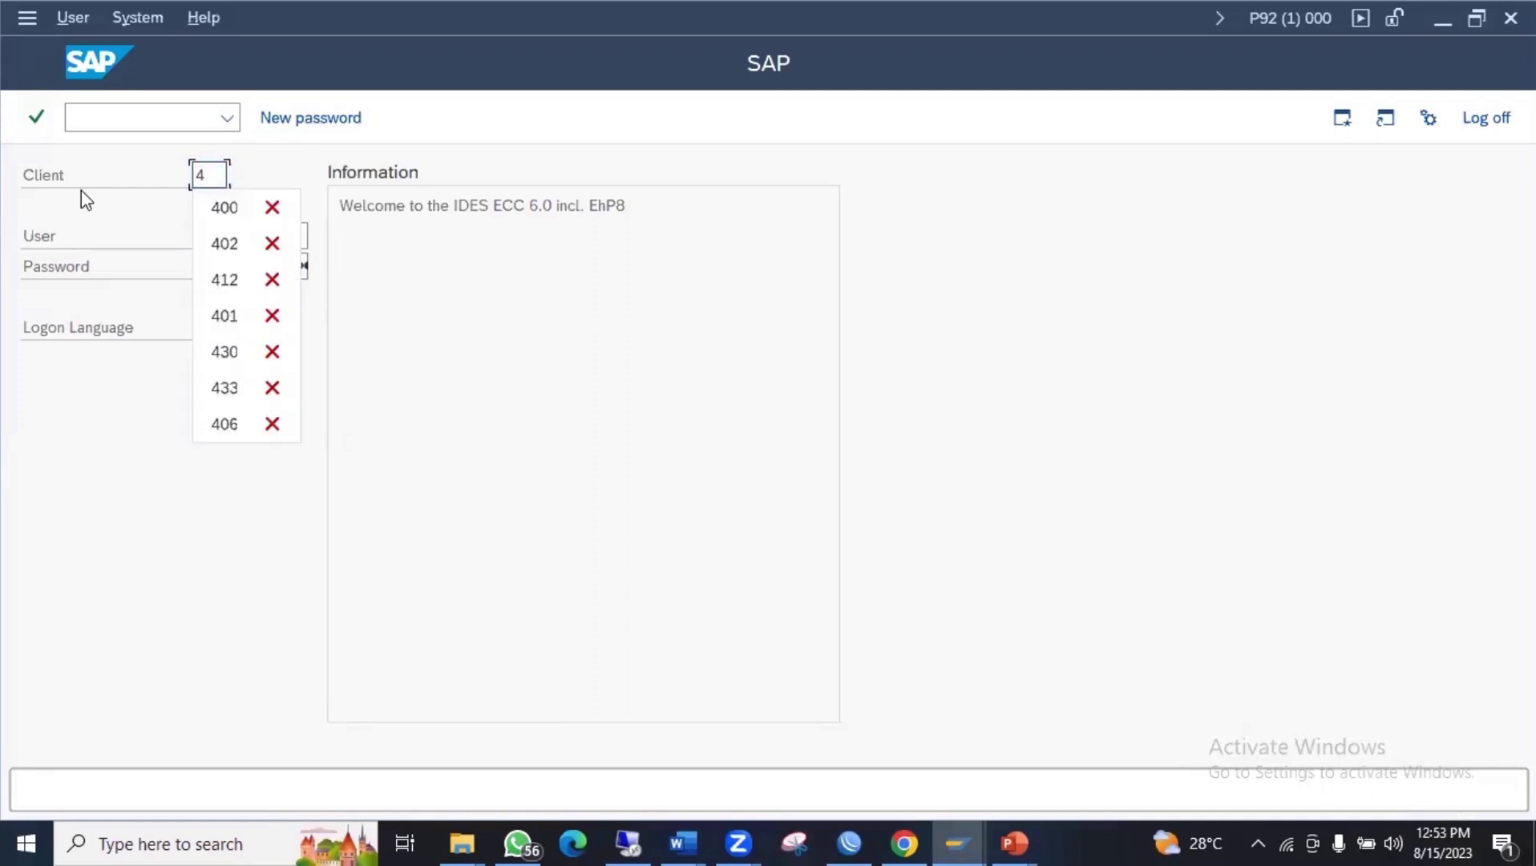
{"action": "left_click", "coordinate": [213, 240]}
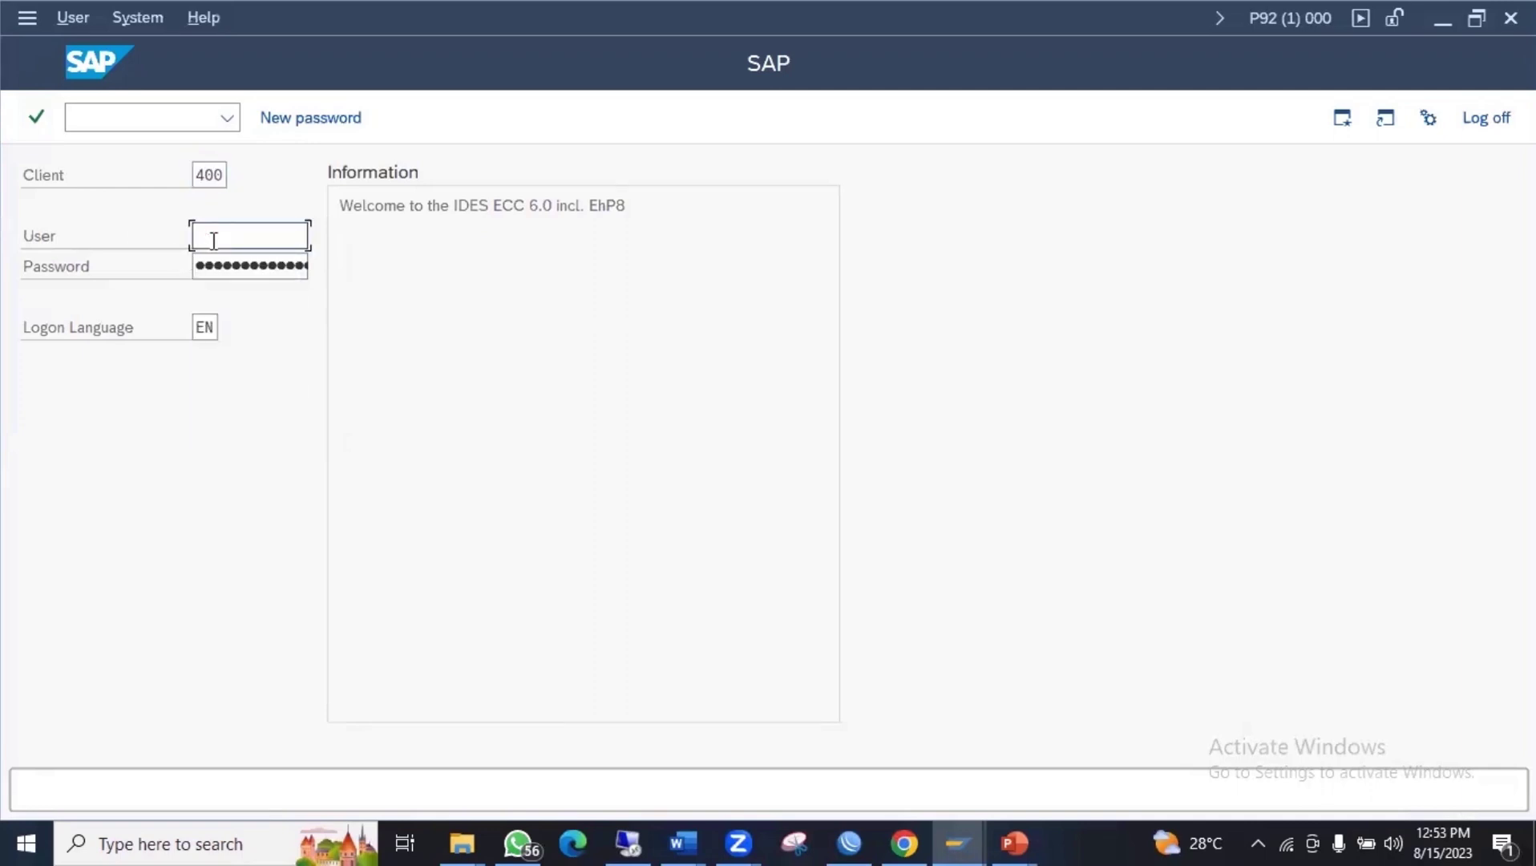
{"action": "type", "text": "wa"}
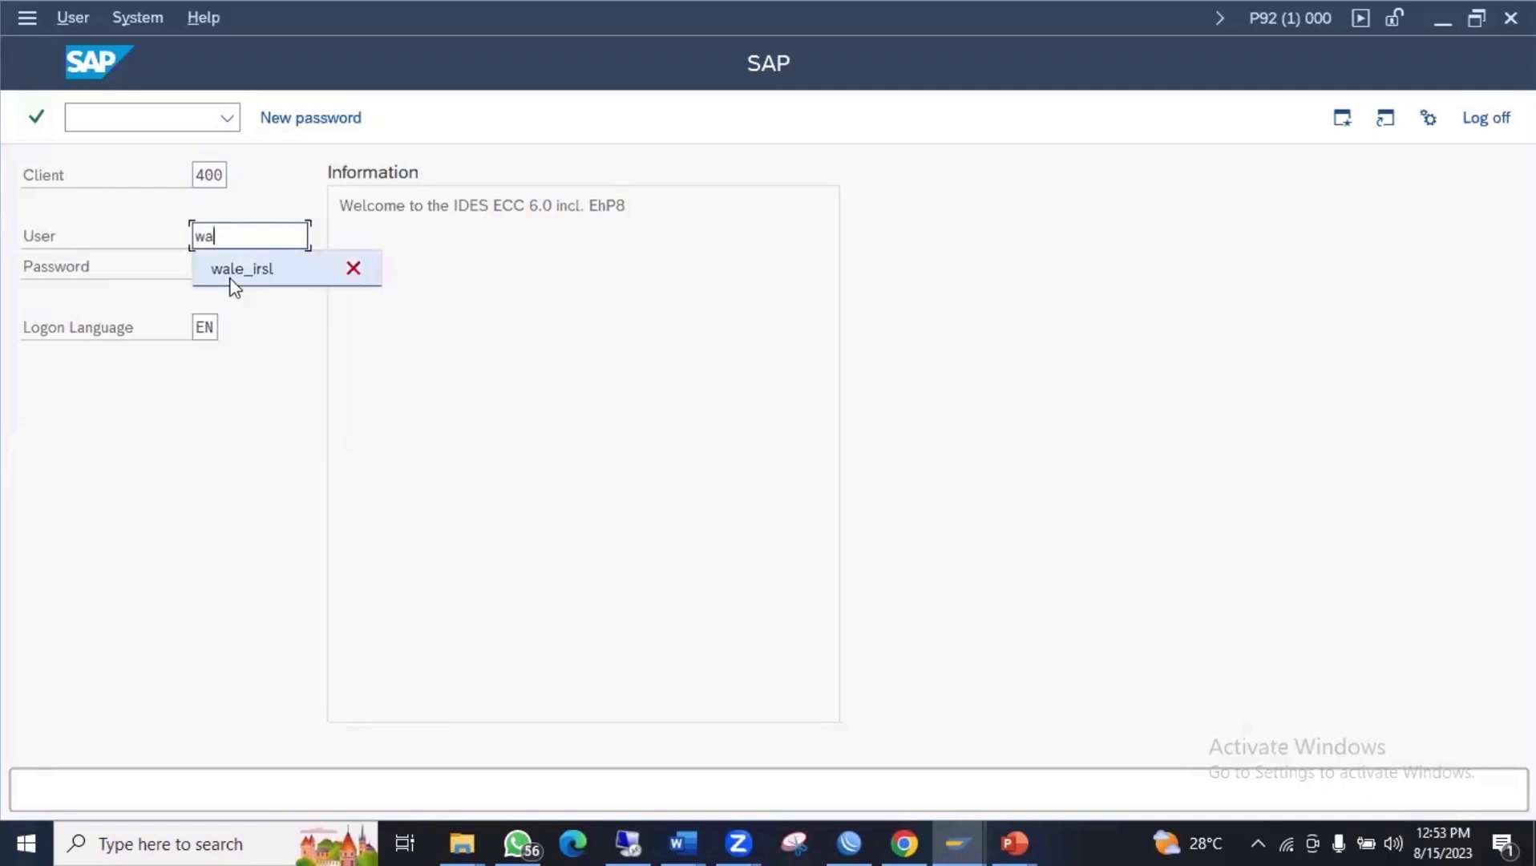
{"action": "left_click", "coordinate": [231, 270]}
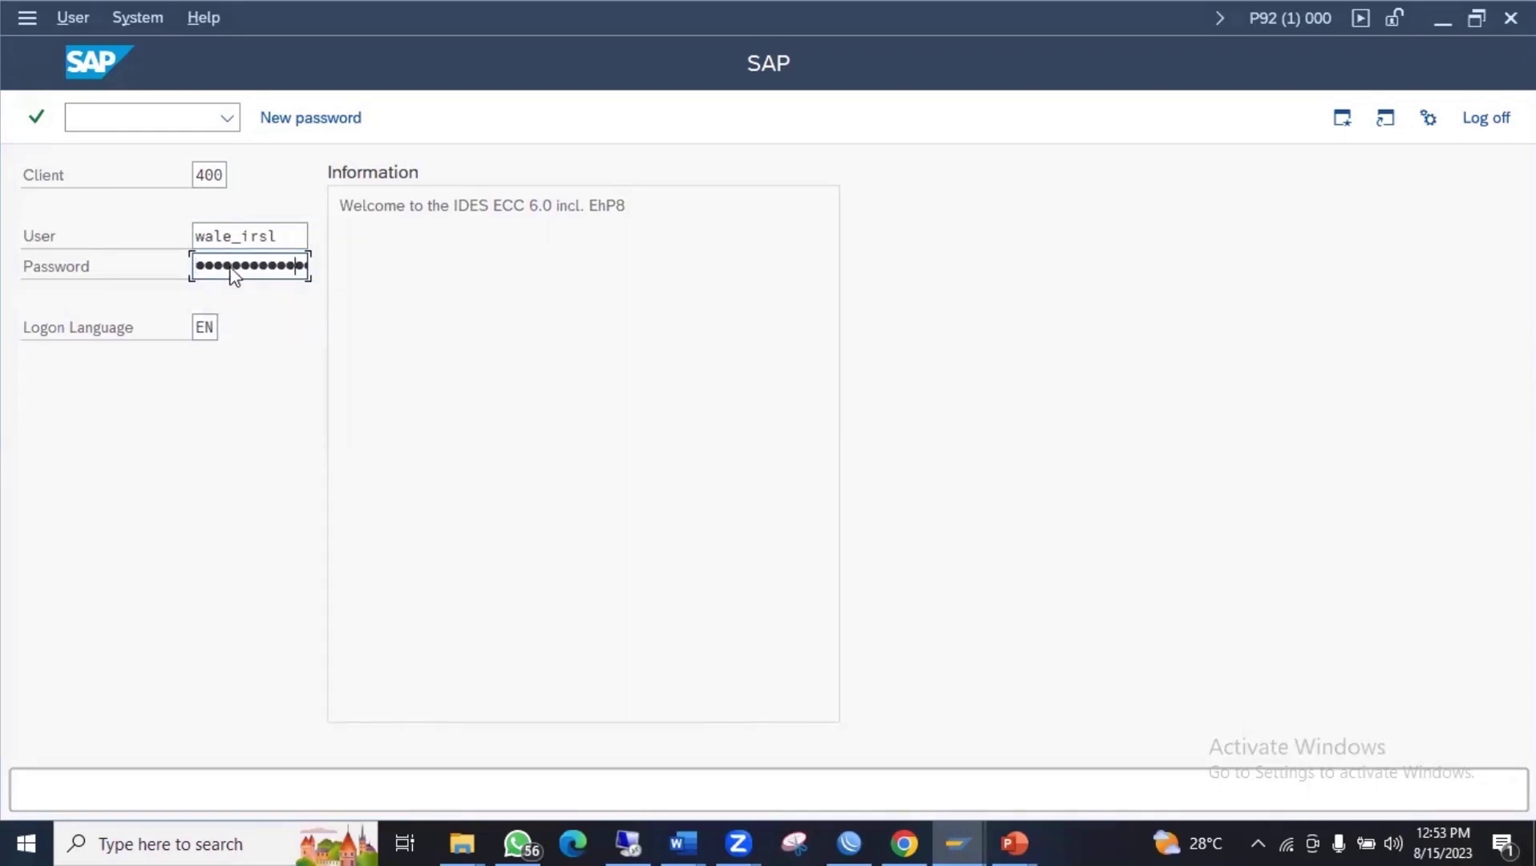
{"action": "key", "text": "Return"}
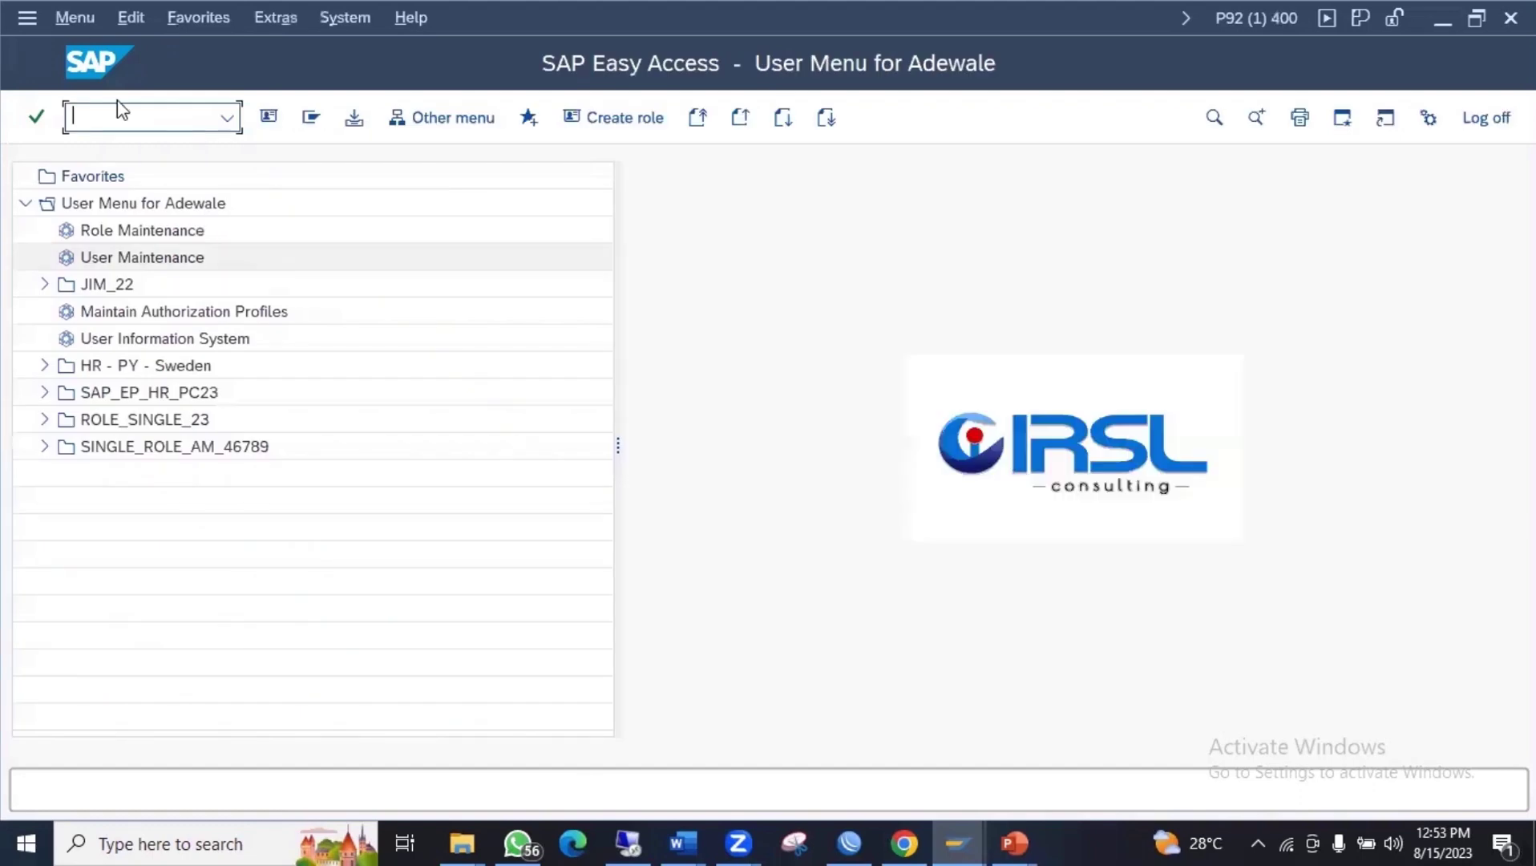
Run SM59 again under the new logon.
{"action": "type", "text": "sm"}
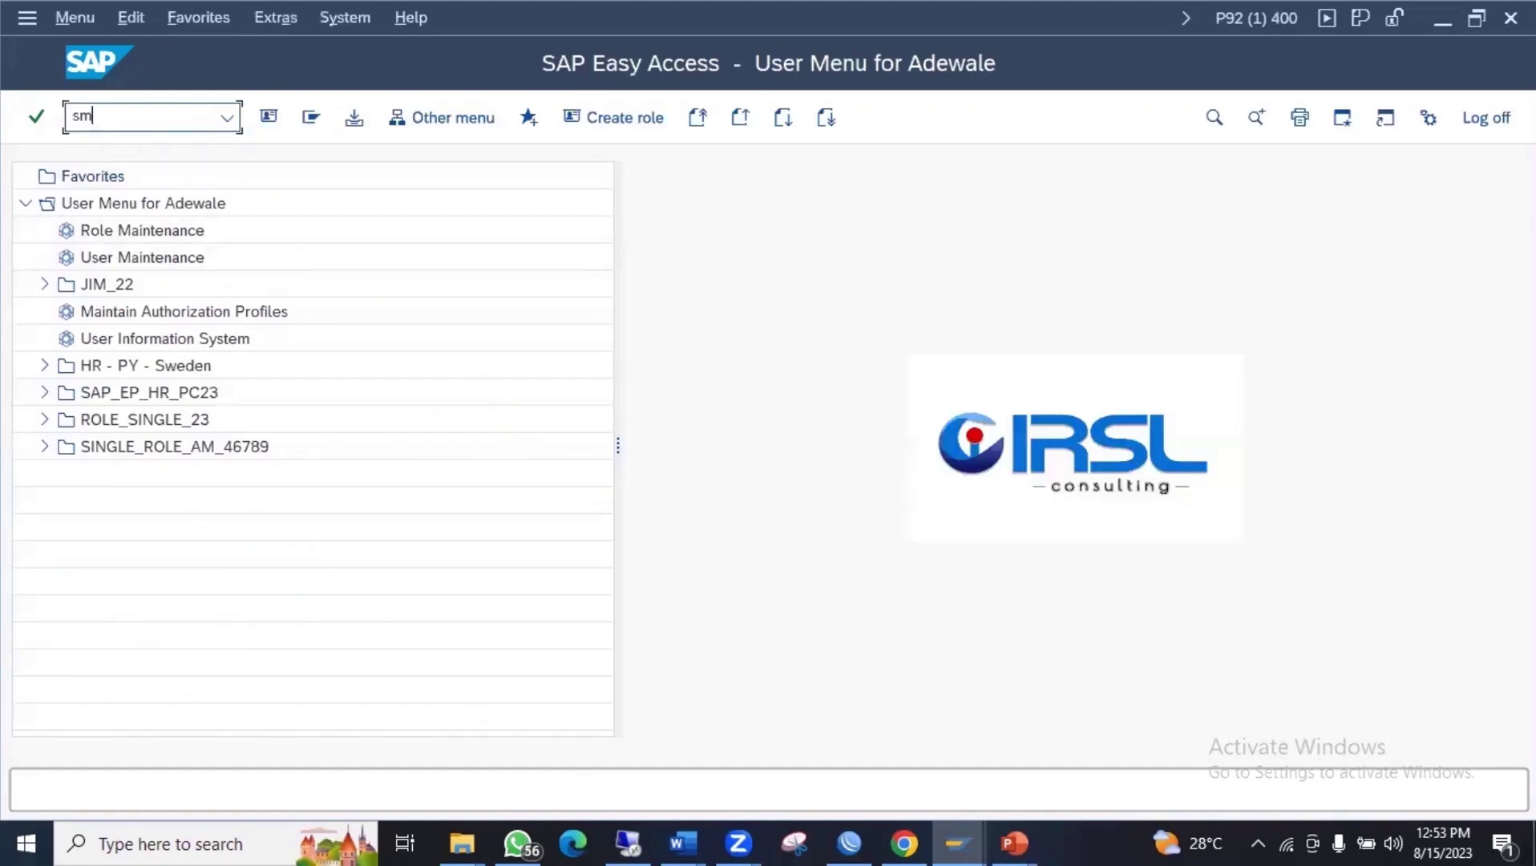
{"action": "type", "text": "59"}
{"action": "key", "text": "Return"}
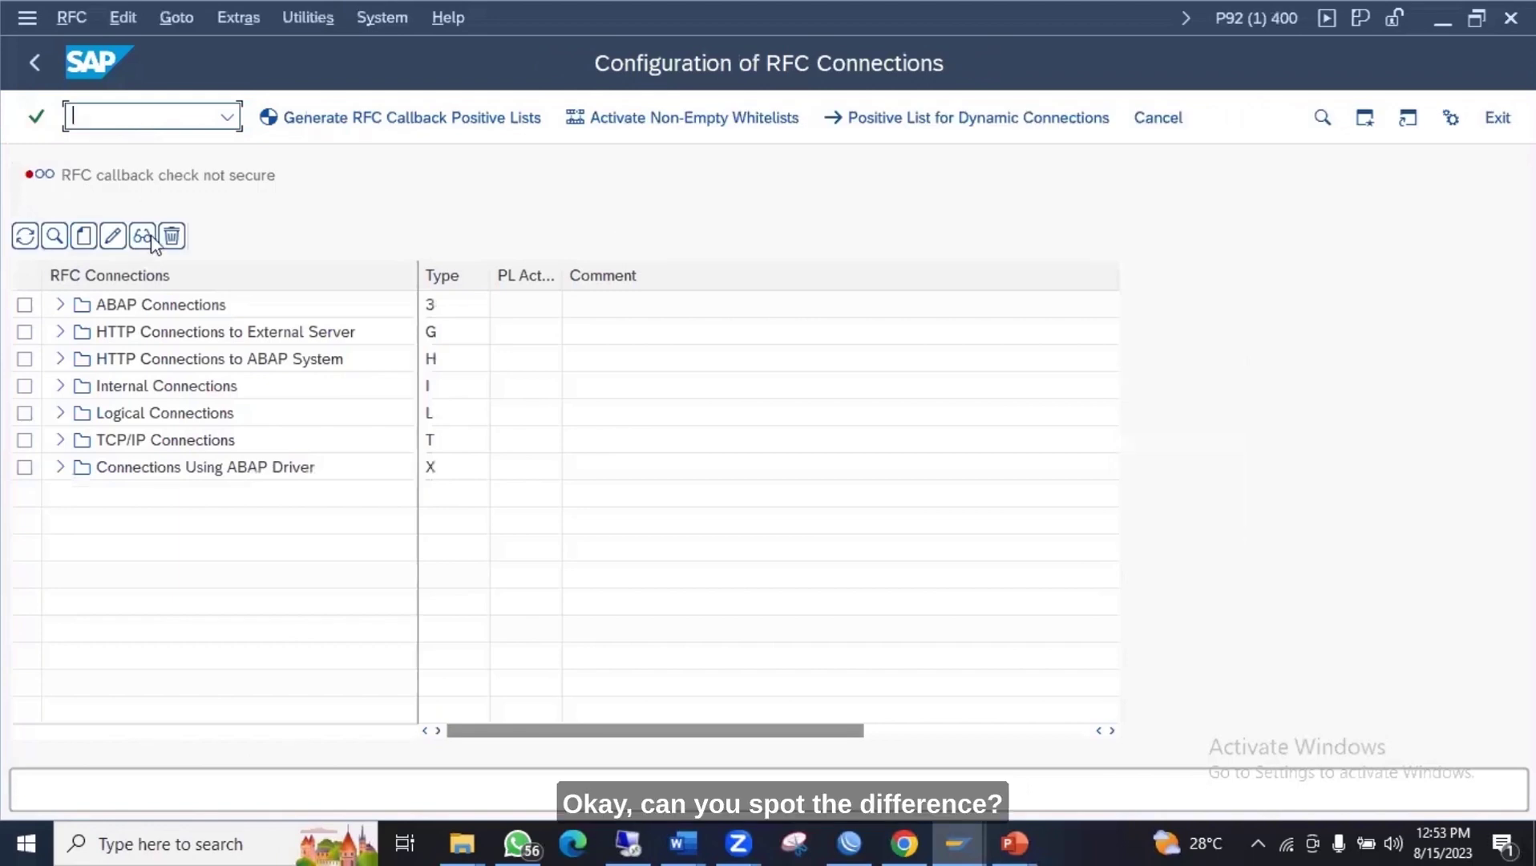
Expand and collapse ABAP Connections, then create a new RFC destination.
{"action": "left_click", "coordinate": [59, 304]}
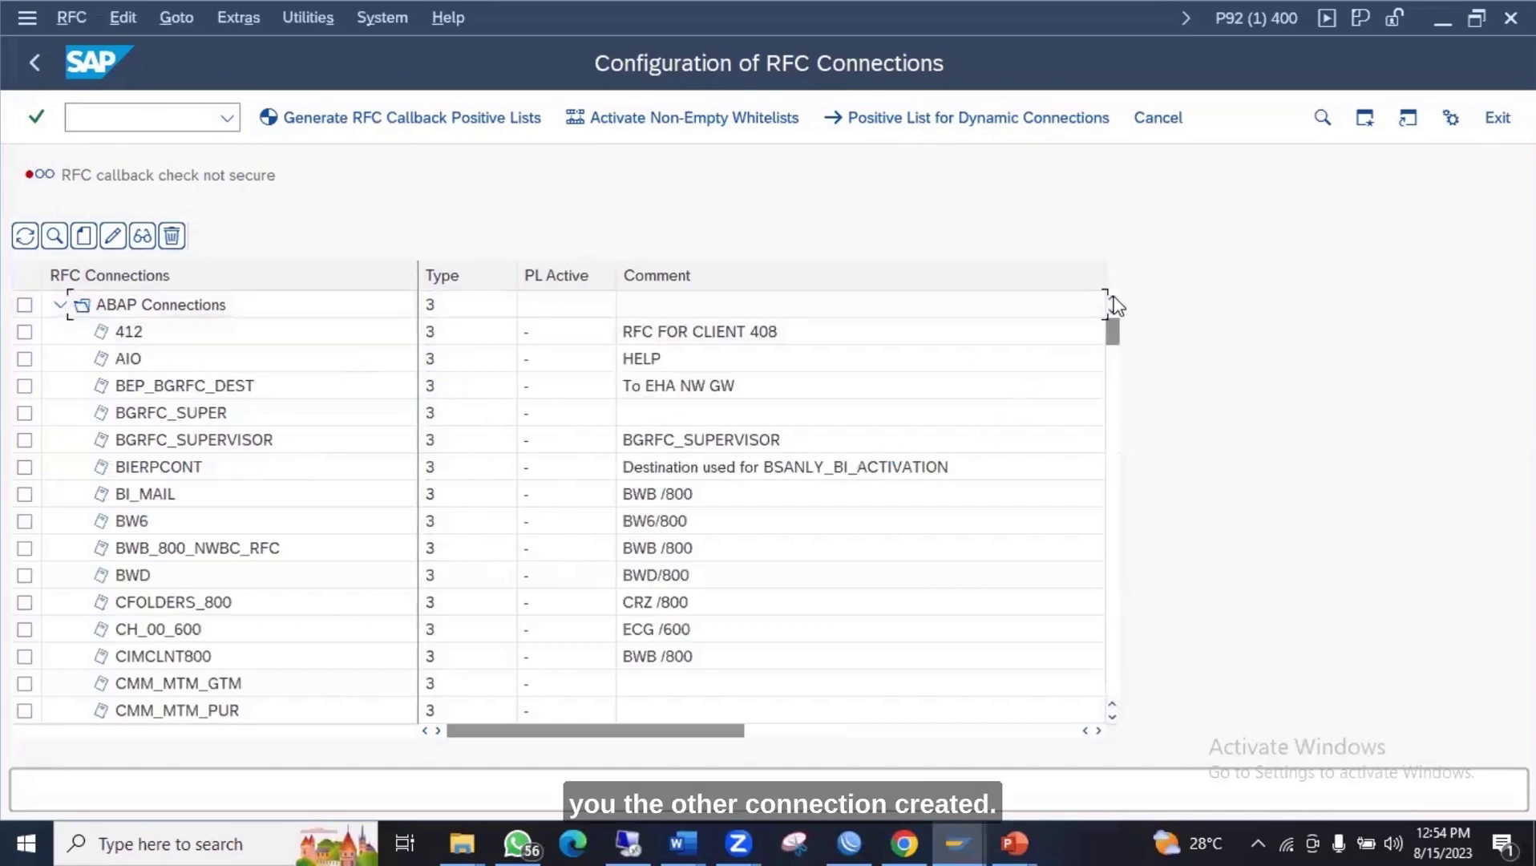
{"action": "left_click", "coordinate": [61, 305]}
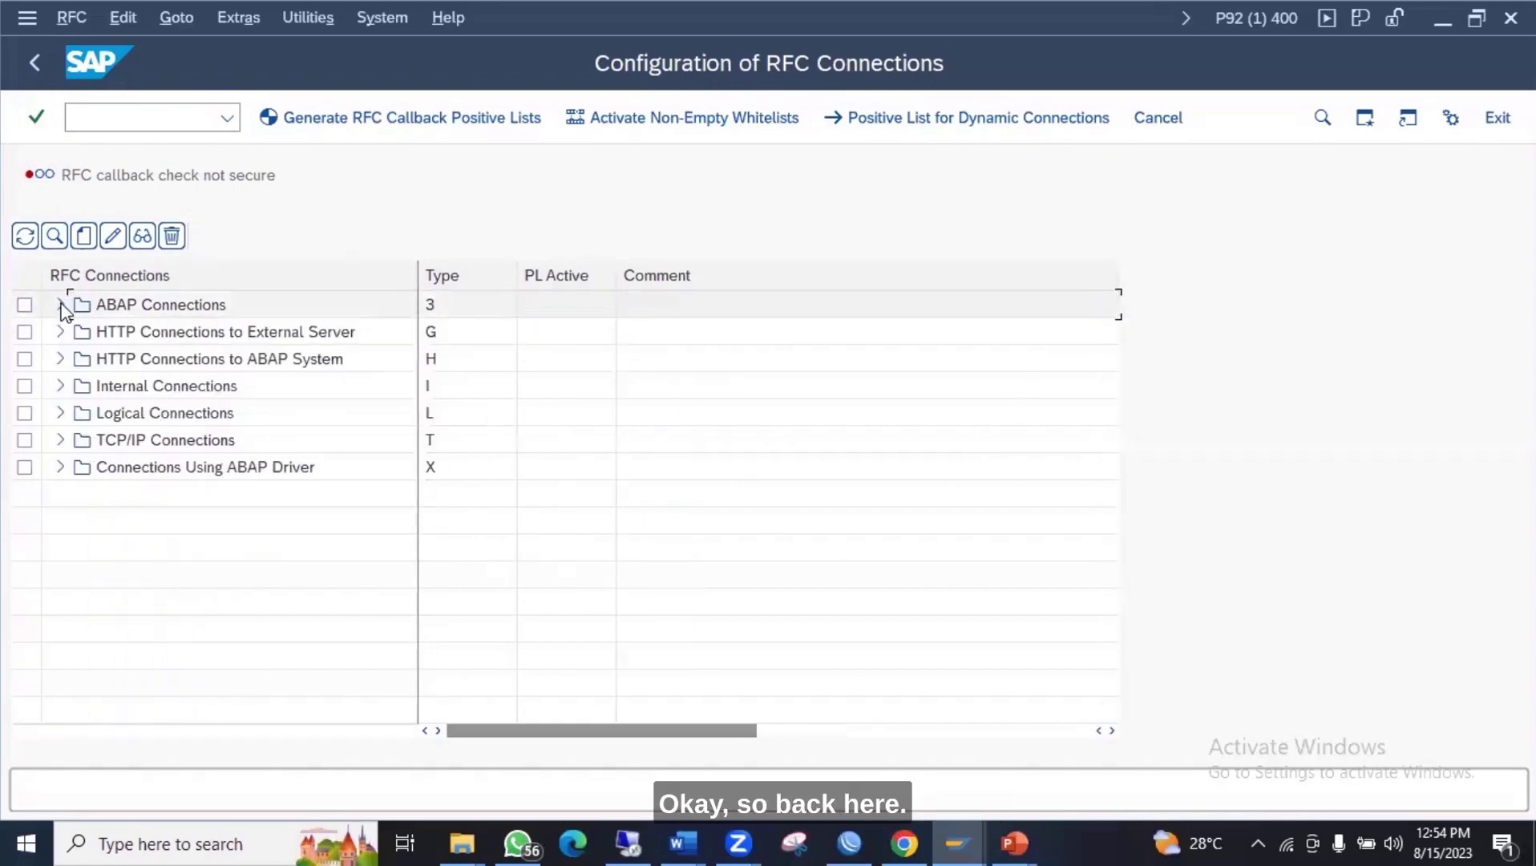
{"action": "left_click", "coordinate": [85, 236]}
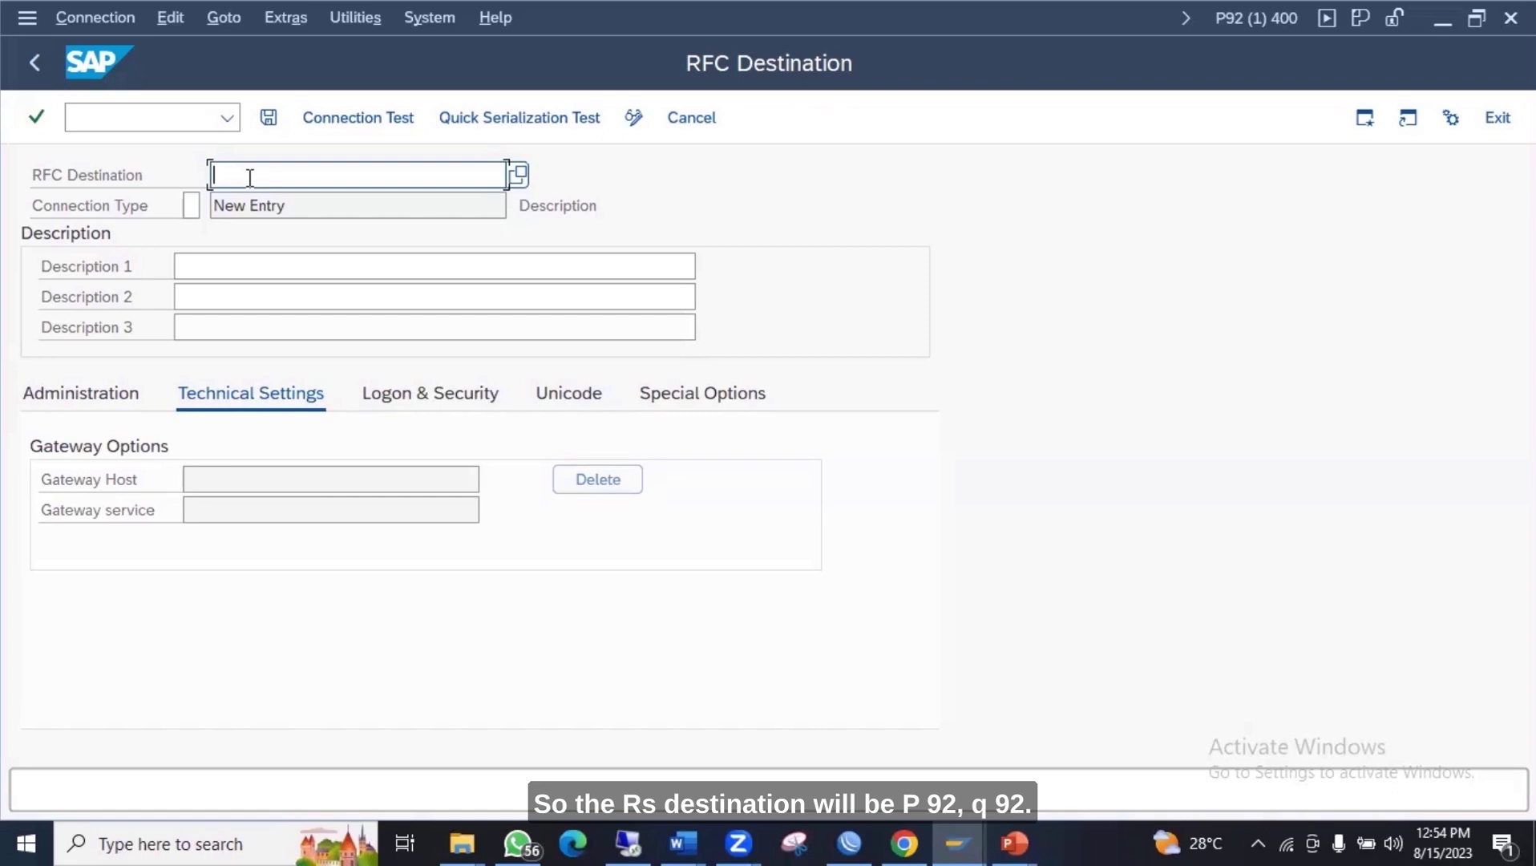
Name the destination P92CLNTQ90, confirm it, and list the available connection types.
{"action": "type", "text": "p"}
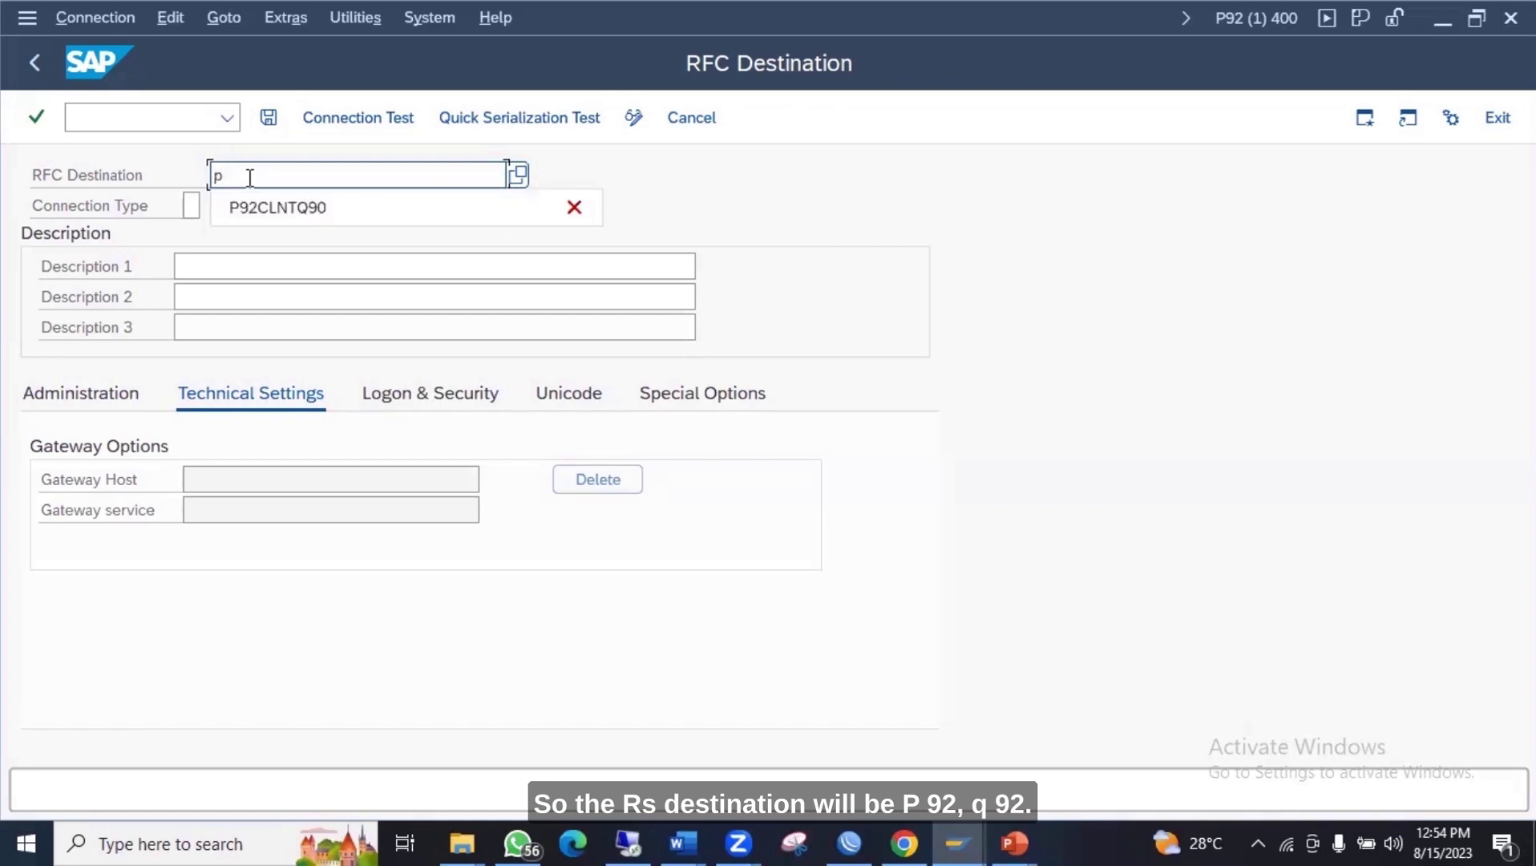
{"action": "type", "text": "92"}
{"action": "key", "text": "BackSpace"}
{"action": "key", "text": "BackSpace"}
{"action": "key", "text": "BackSpace"}
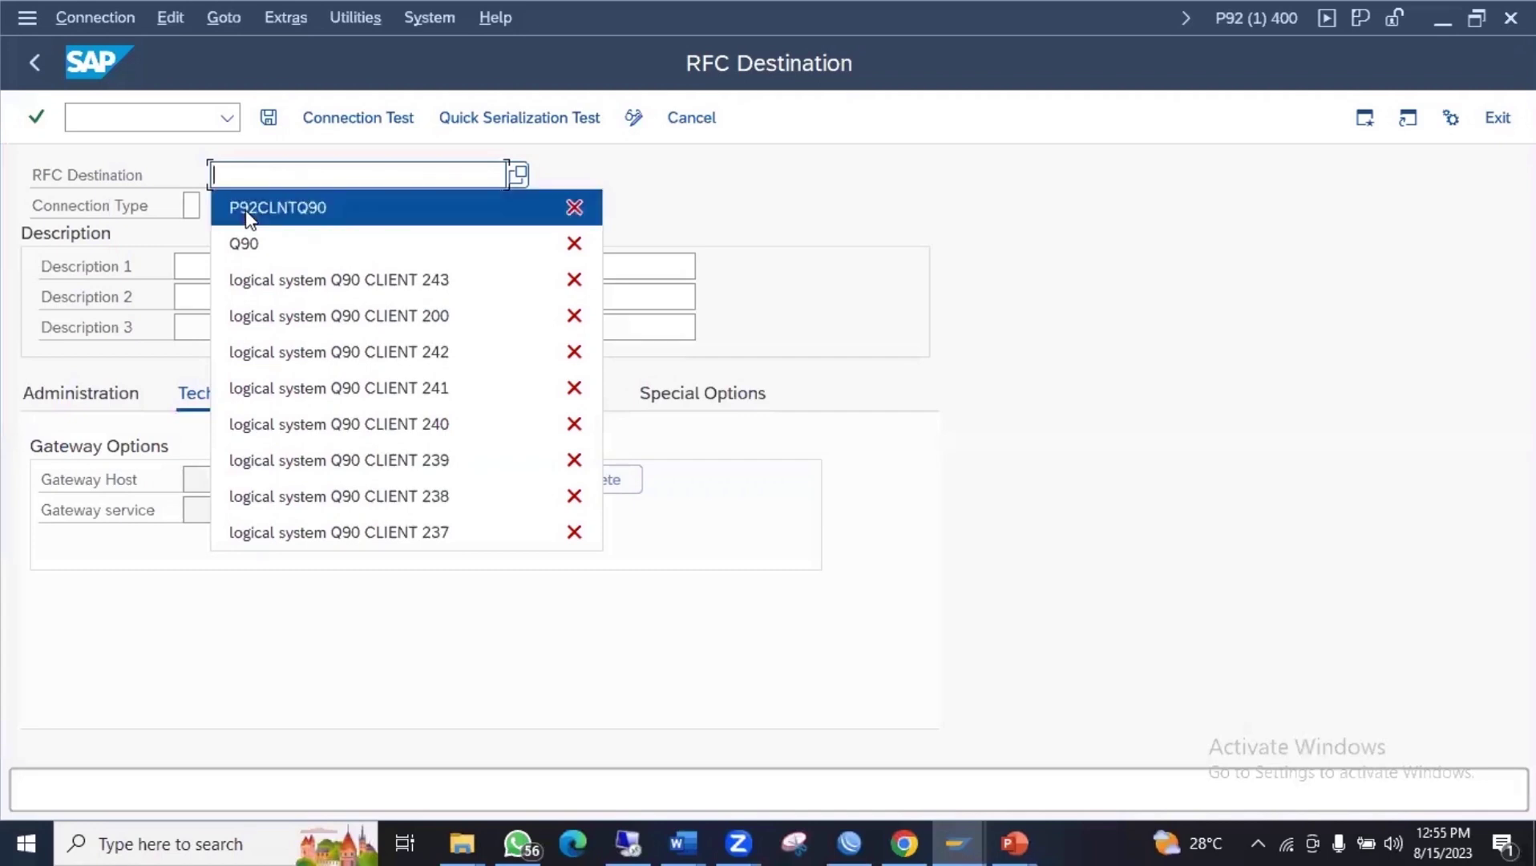
{"action": "left_click", "coordinate": [247, 212]}
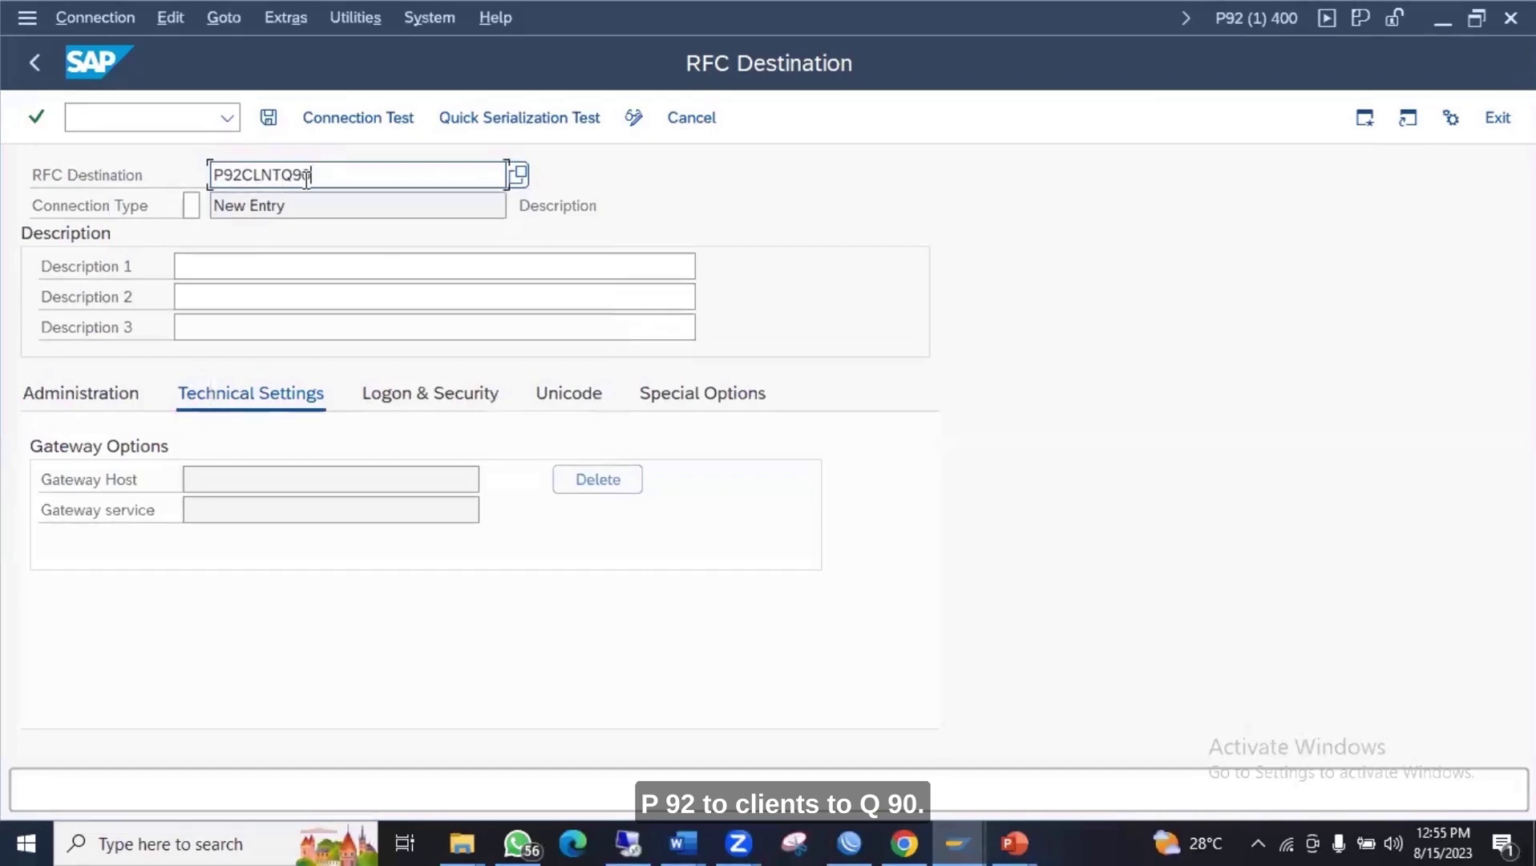
{"action": "key", "text": "BackSpace"}
{"action": "key", "text": "BackSpace"}
{"action": "key", "text": "BackSpace"}
{"action": "key", "text": "BackSpace"}
{"action": "key", "text": "BackSpace"}
{"action": "key", "text": "BackSpace"}
{"action": "key", "text": "BackSpace"}
{"action": "key", "text": "BackSpace"}
{"action": "key", "text": "BackSpace"}
{"action": "key", "text": "BackSpace"}
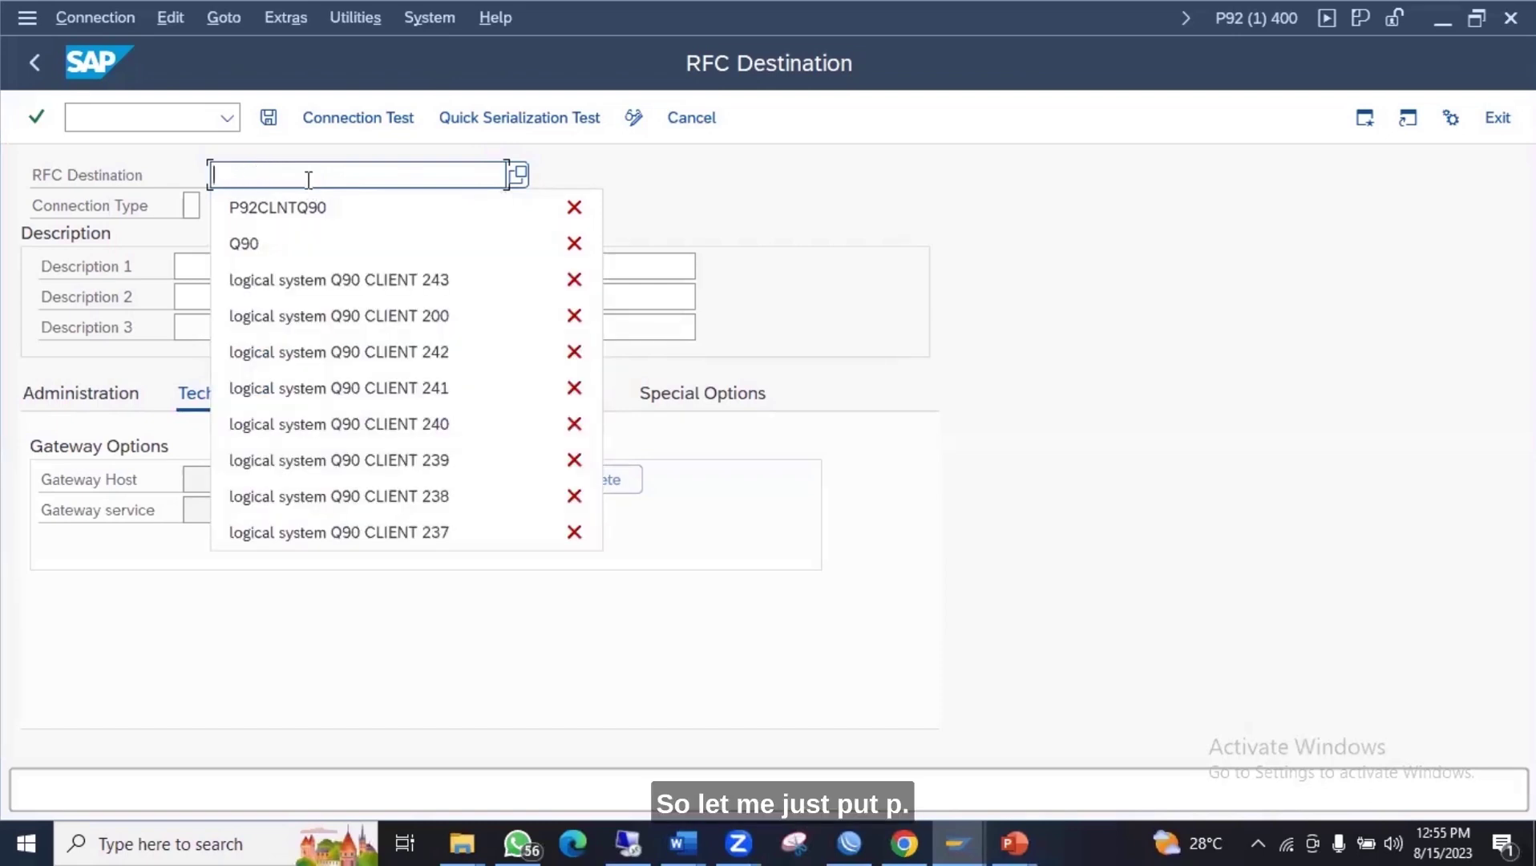
{"action": "type", "text": "p92"}
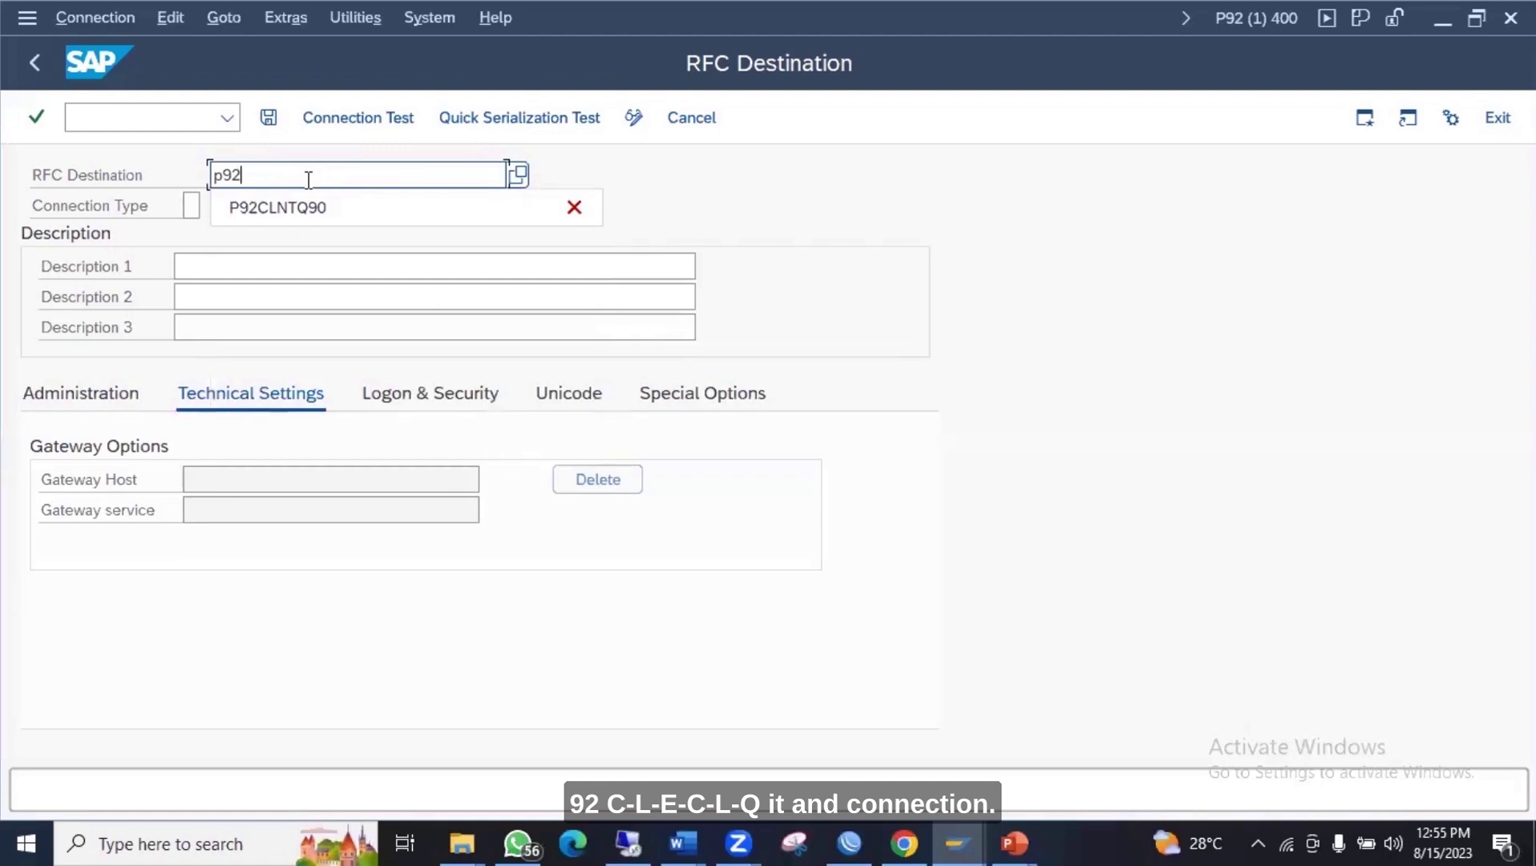
{"action": "type", "text": "clntq"}
{"action": "key", "text": "BackSpace"}
{"action": "key", "text": "BackSpace"}
{"action": "key", "text": "BackSpace"}
{"action": "key", "text": "BackSpace"}
{"action": "key", "text": "BackSpace"}
{"action": "key", "text": "BackSpace"}
{"action": "key", "text": "BackSpace"}
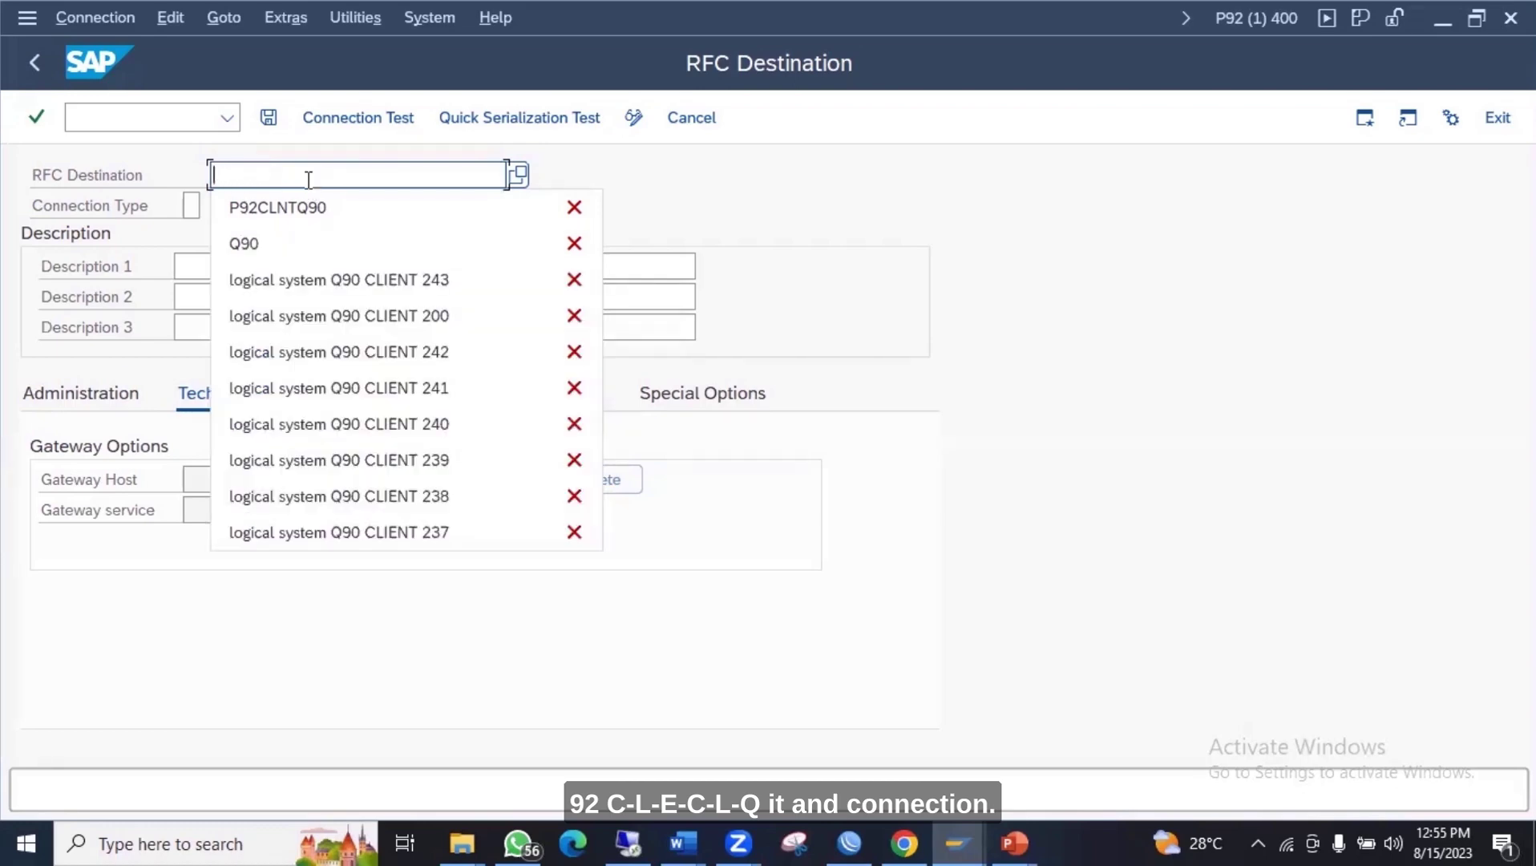
{"action": "type", "text": "P92"}
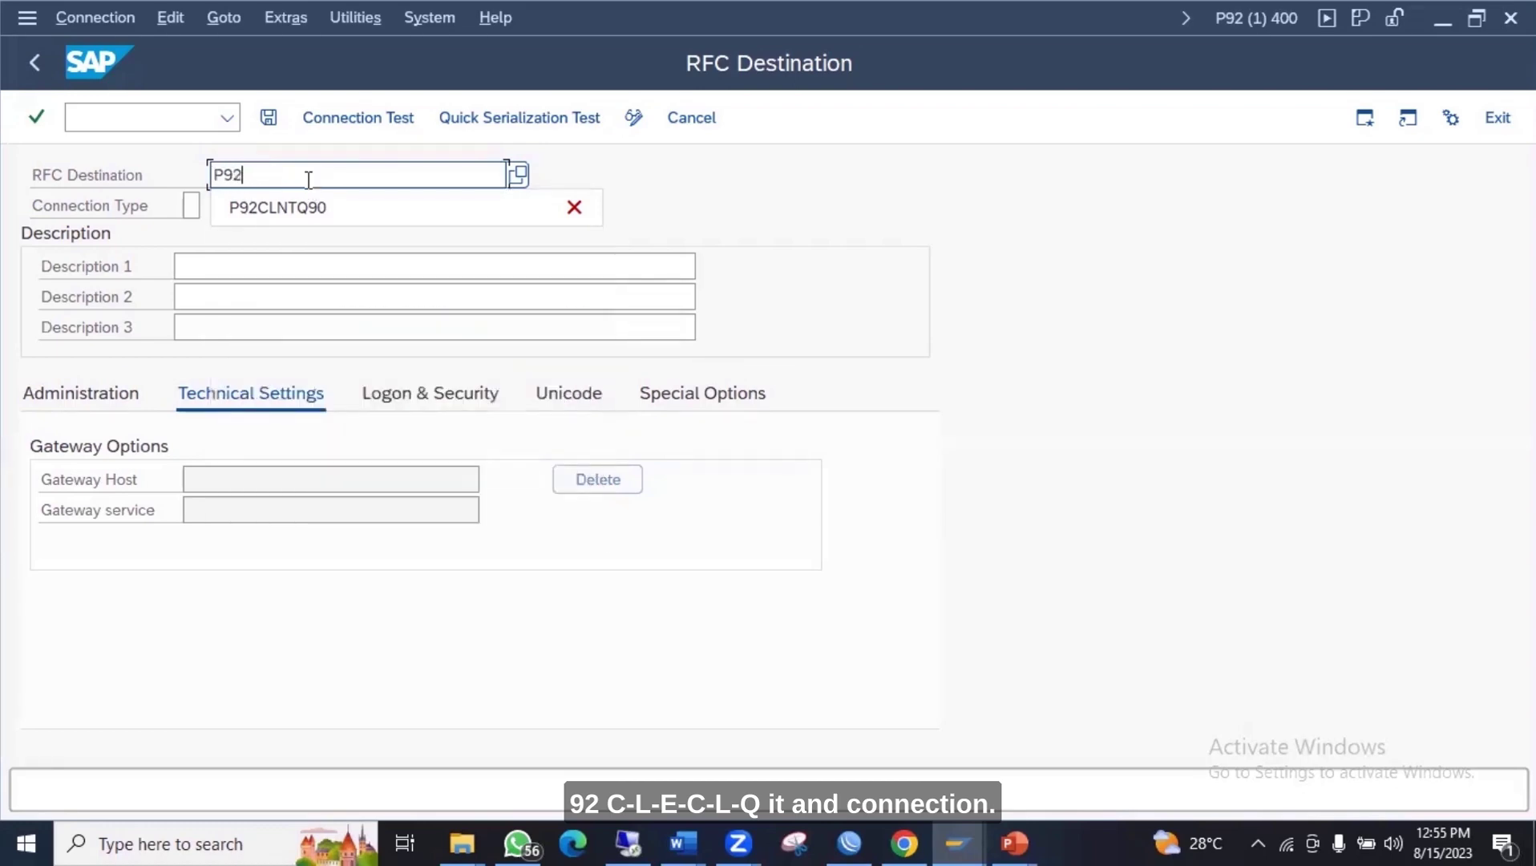
{"action": "type", "text": "CLNTQ90"}
{"action": "key", "text": "Return"}
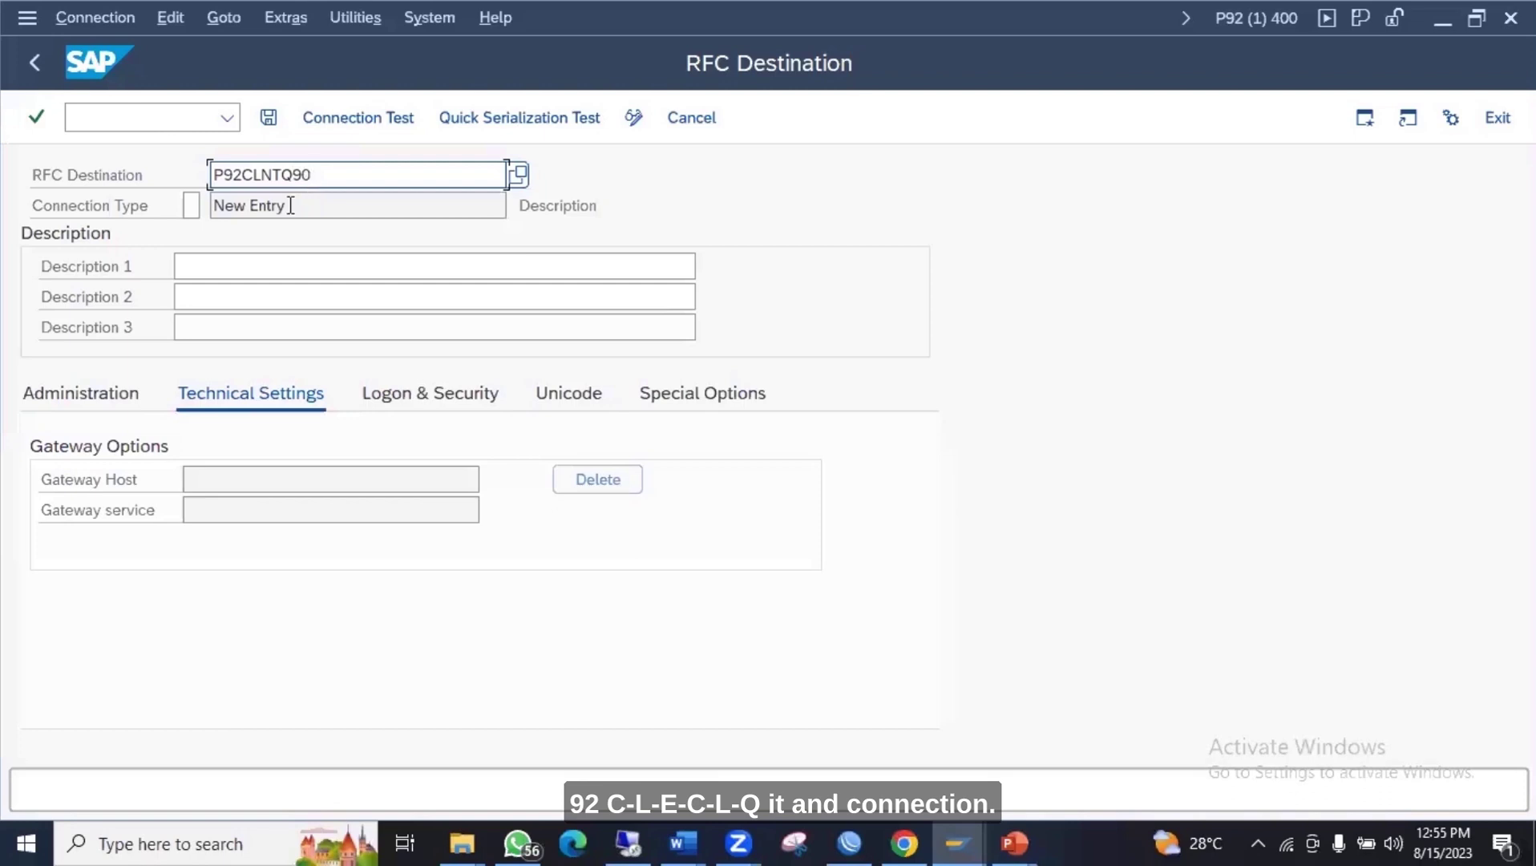
{"action": "left_click", "coordinate": [189, 205]}
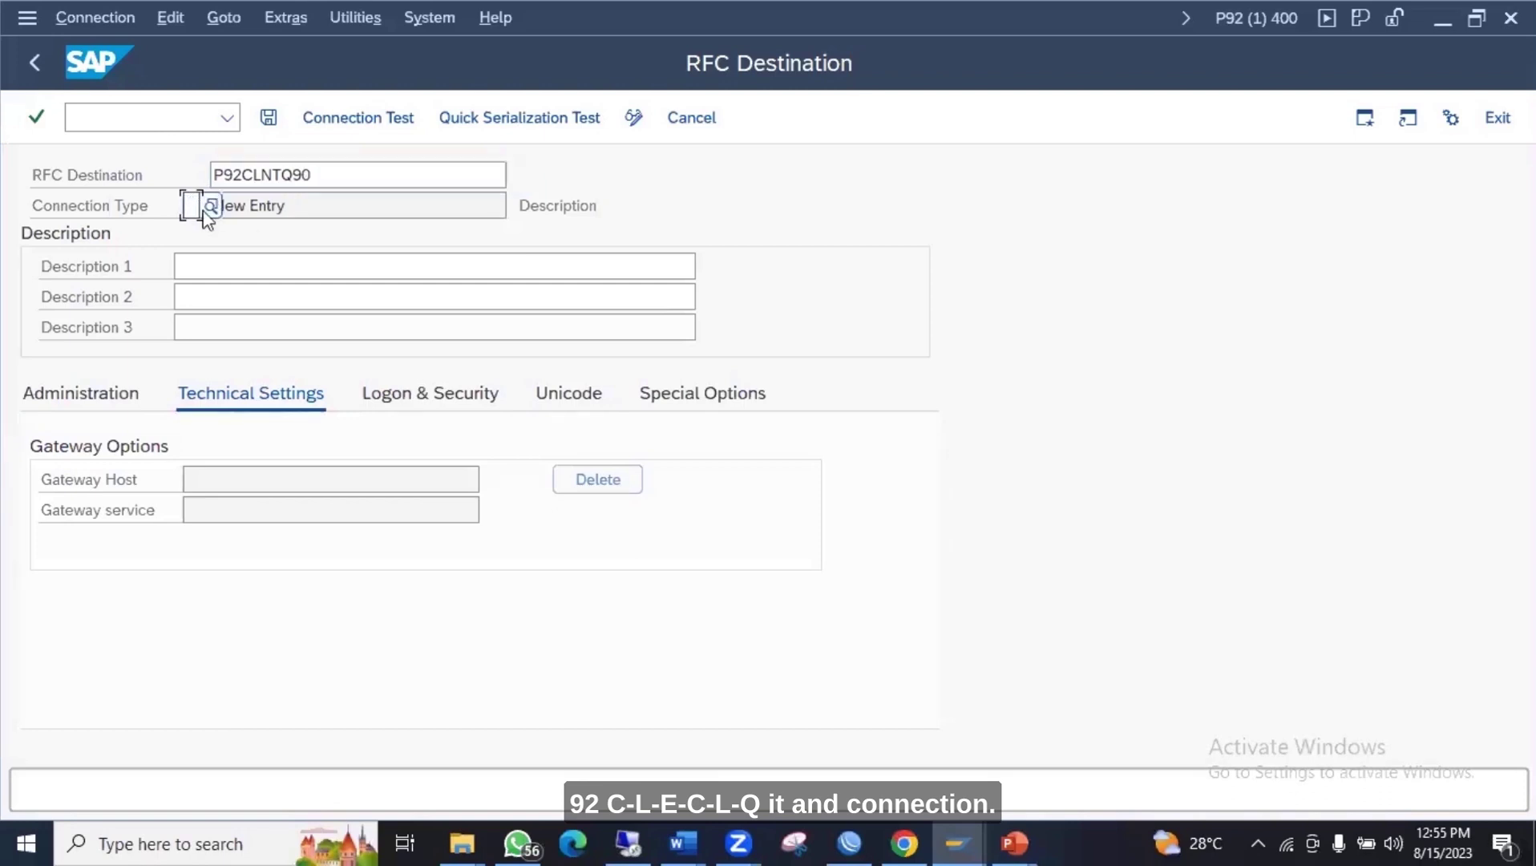
{"action": "left_click", "coordinate": [211, 207]}
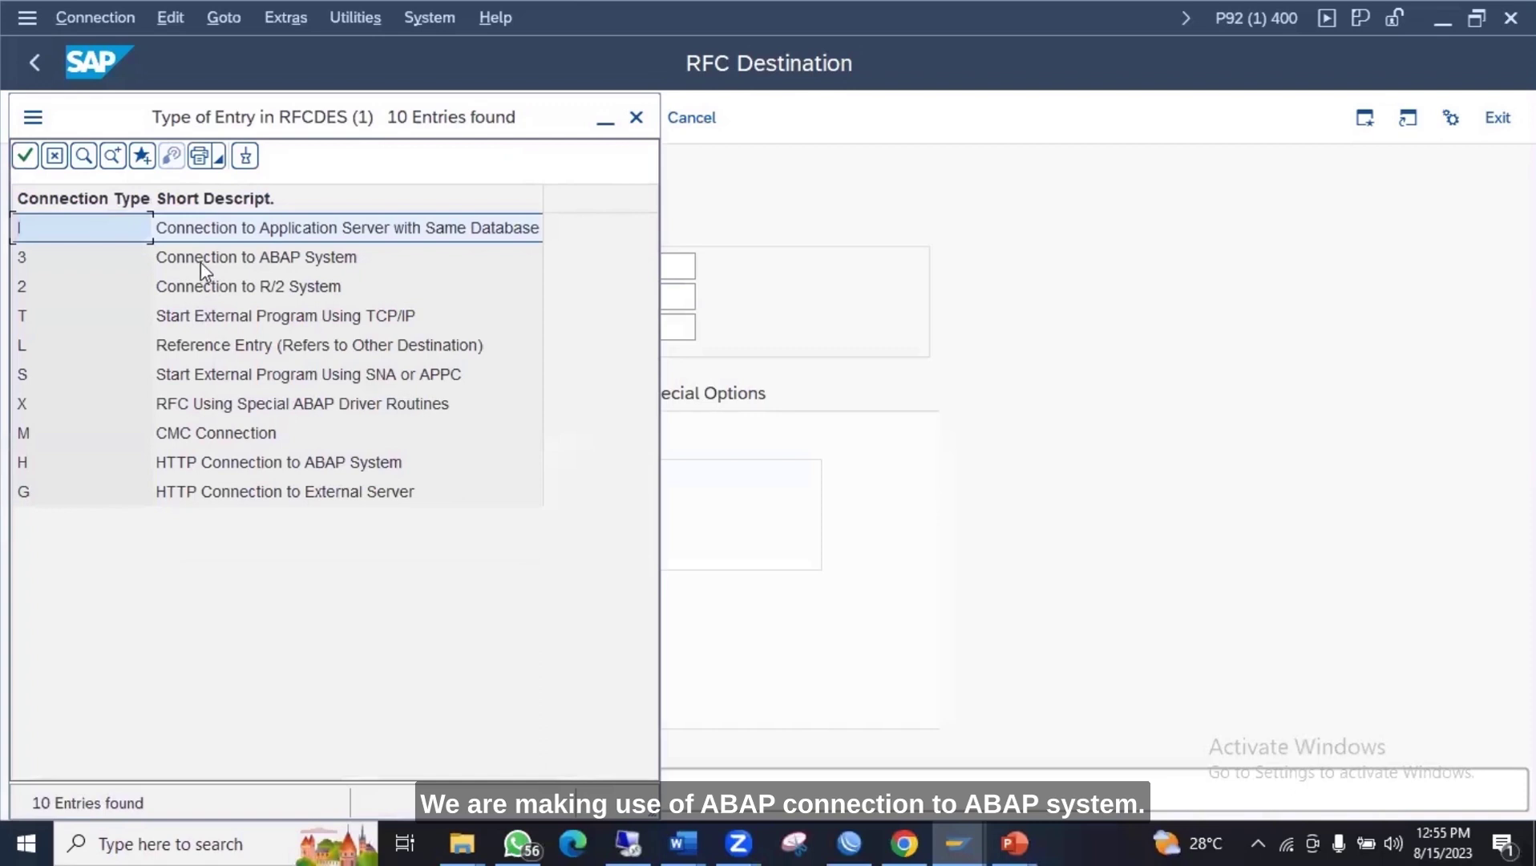
Choose connection type 3 (ABAP System) and describe it as 'RFC TO Q90 CLNT 243'.
{"action": "double_click", "coordinate": [84, 261]}
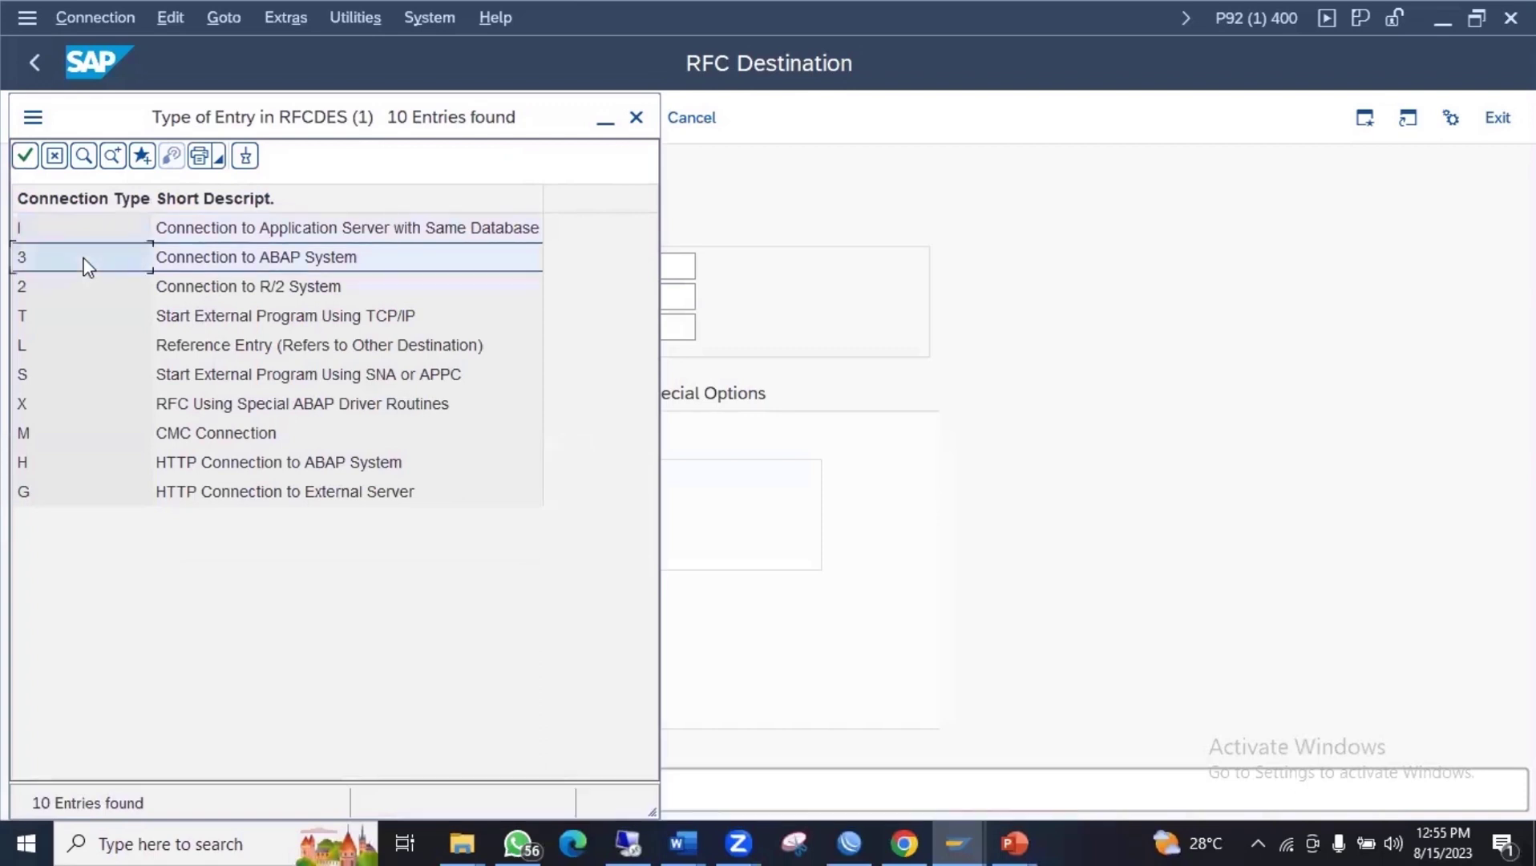
{"action": "left_click", "coordinate": [189, 262]}
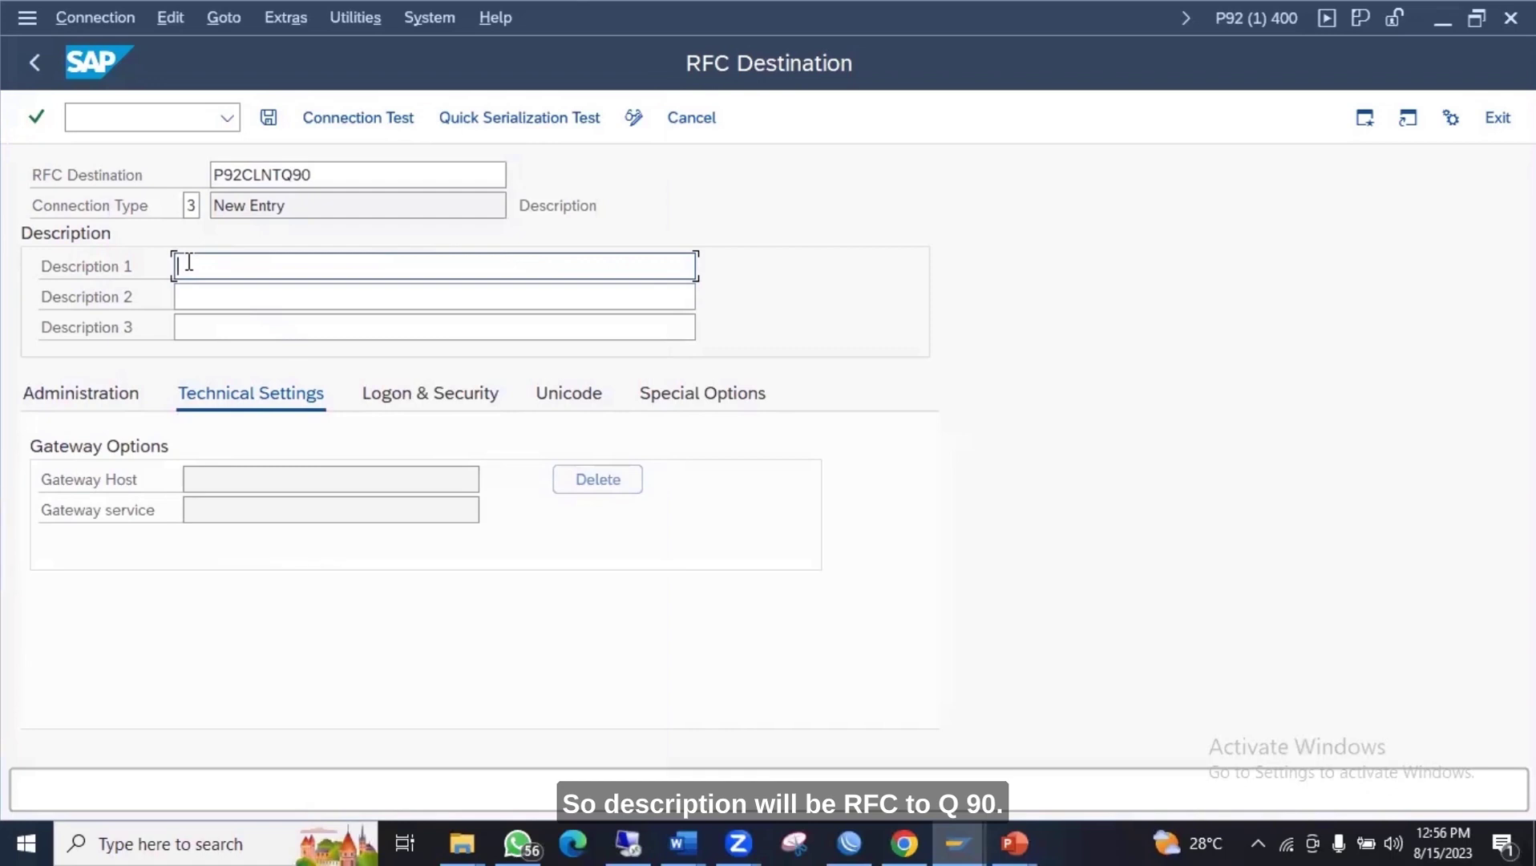
{"action": "type", "text": "RFC TO"}
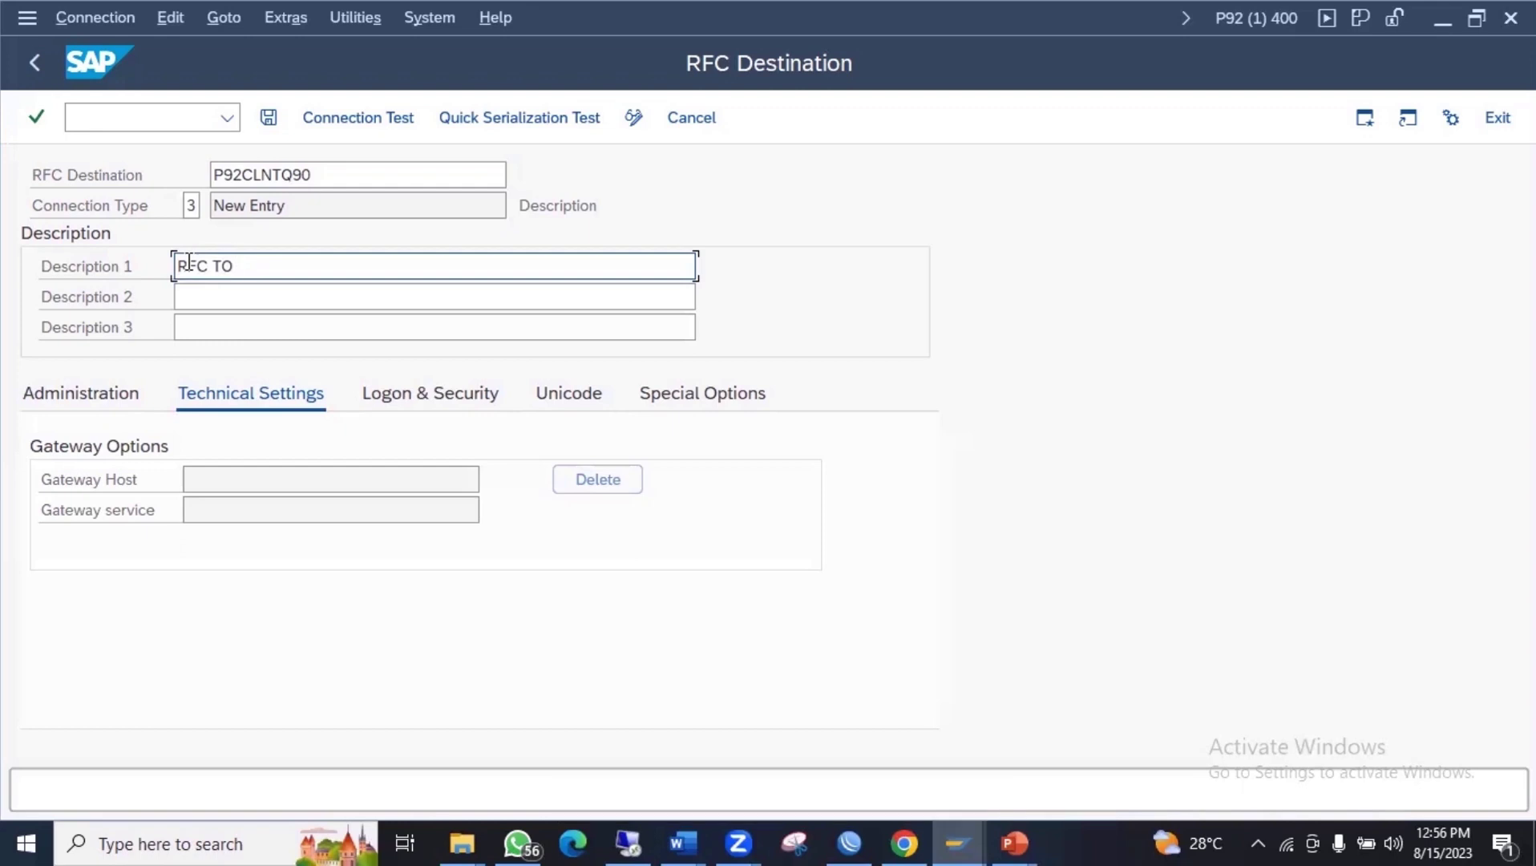
{"action": "type", "text": "Q90 CLNT"}
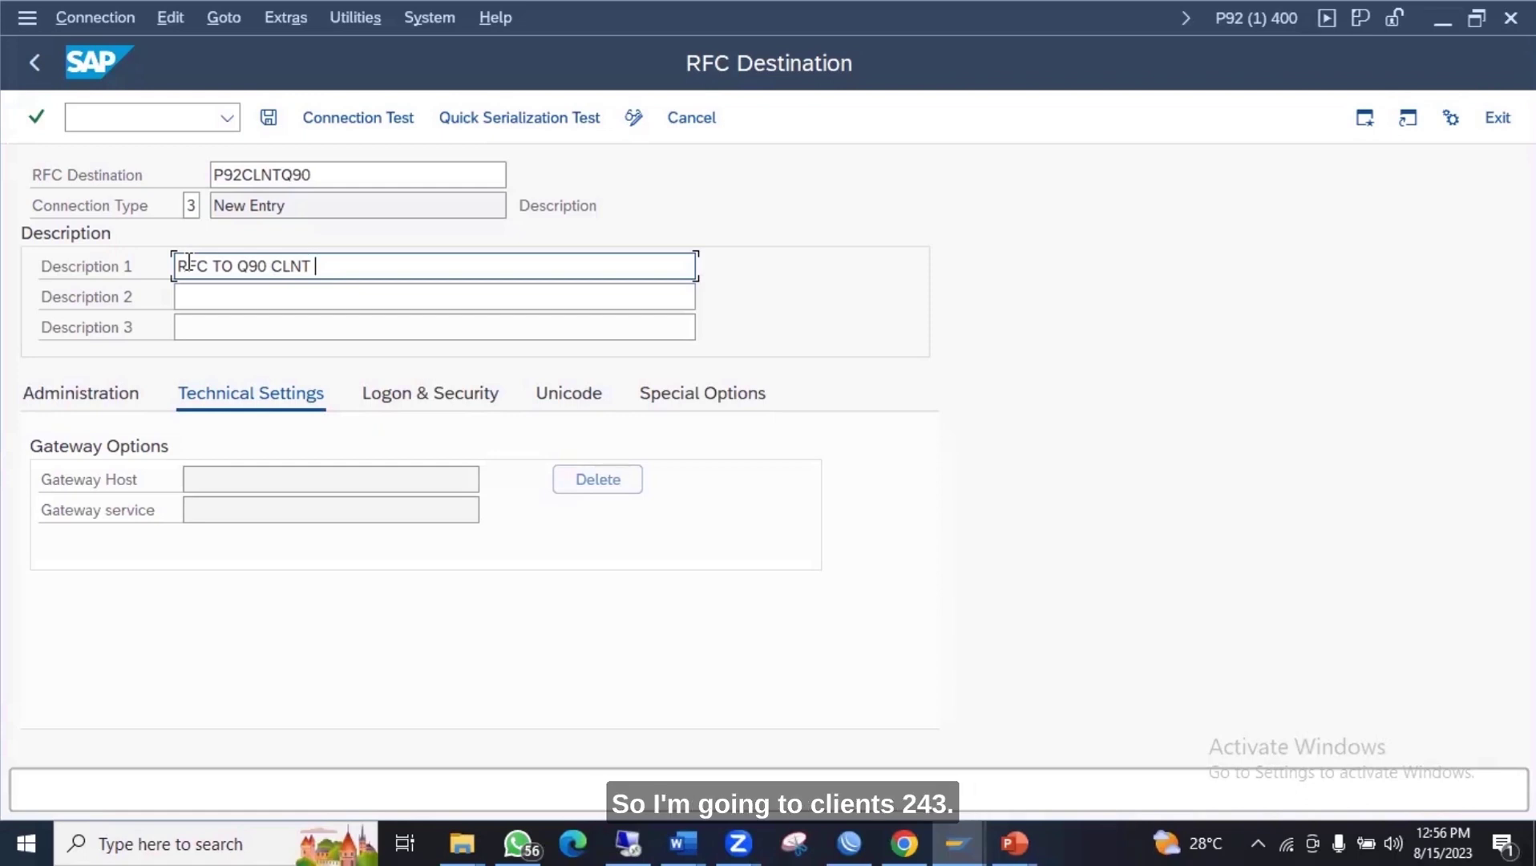
{"action": "type", "text": "243"}
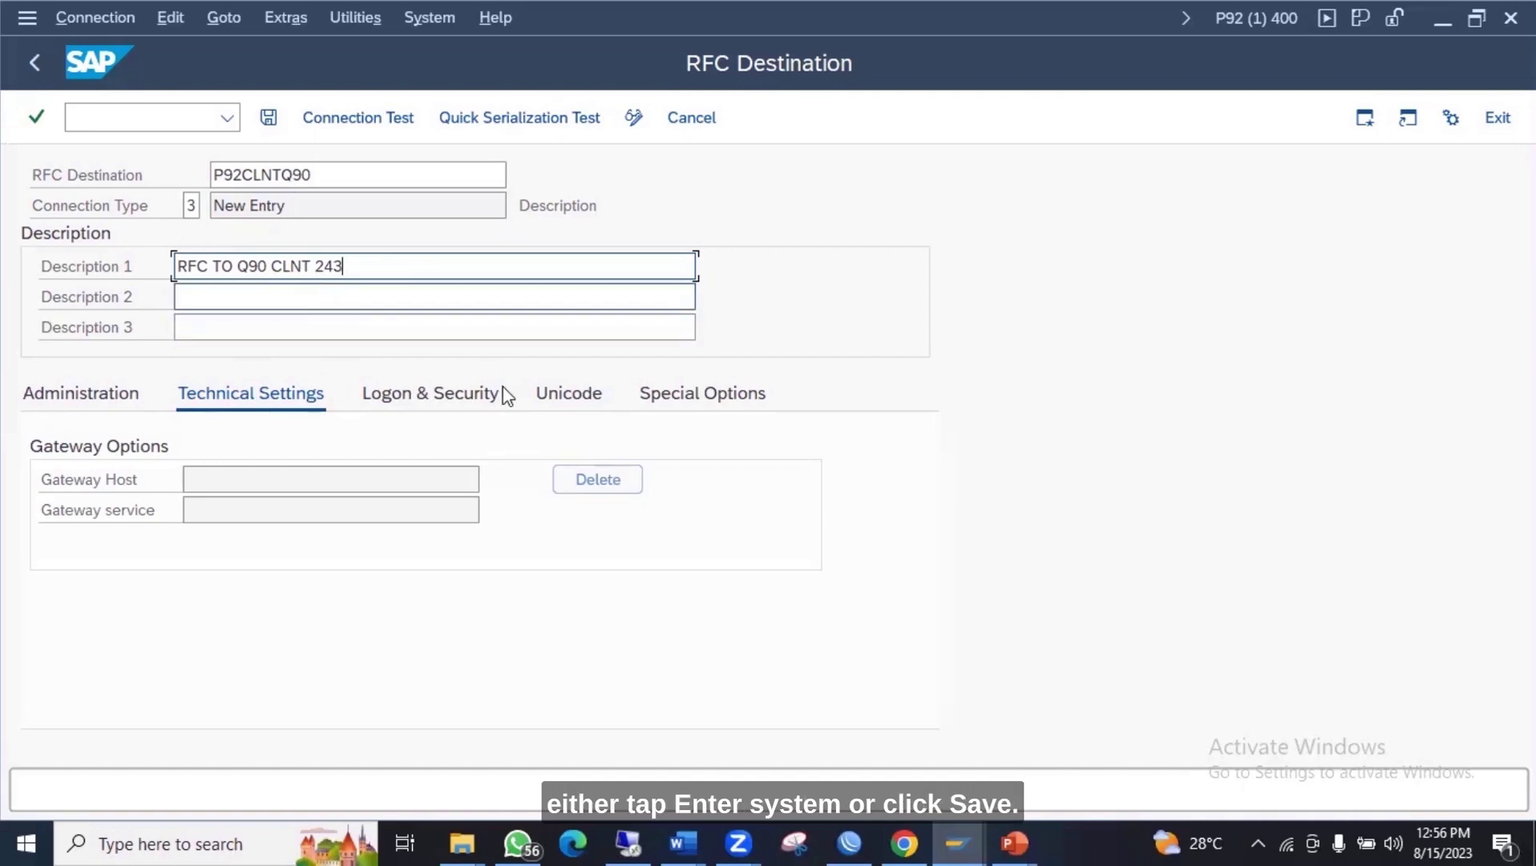
Save P92CLNTQ90 and enter the target host IP address in Technical Settings.
{"action": "left_click", "coordinate": [267, 125]}
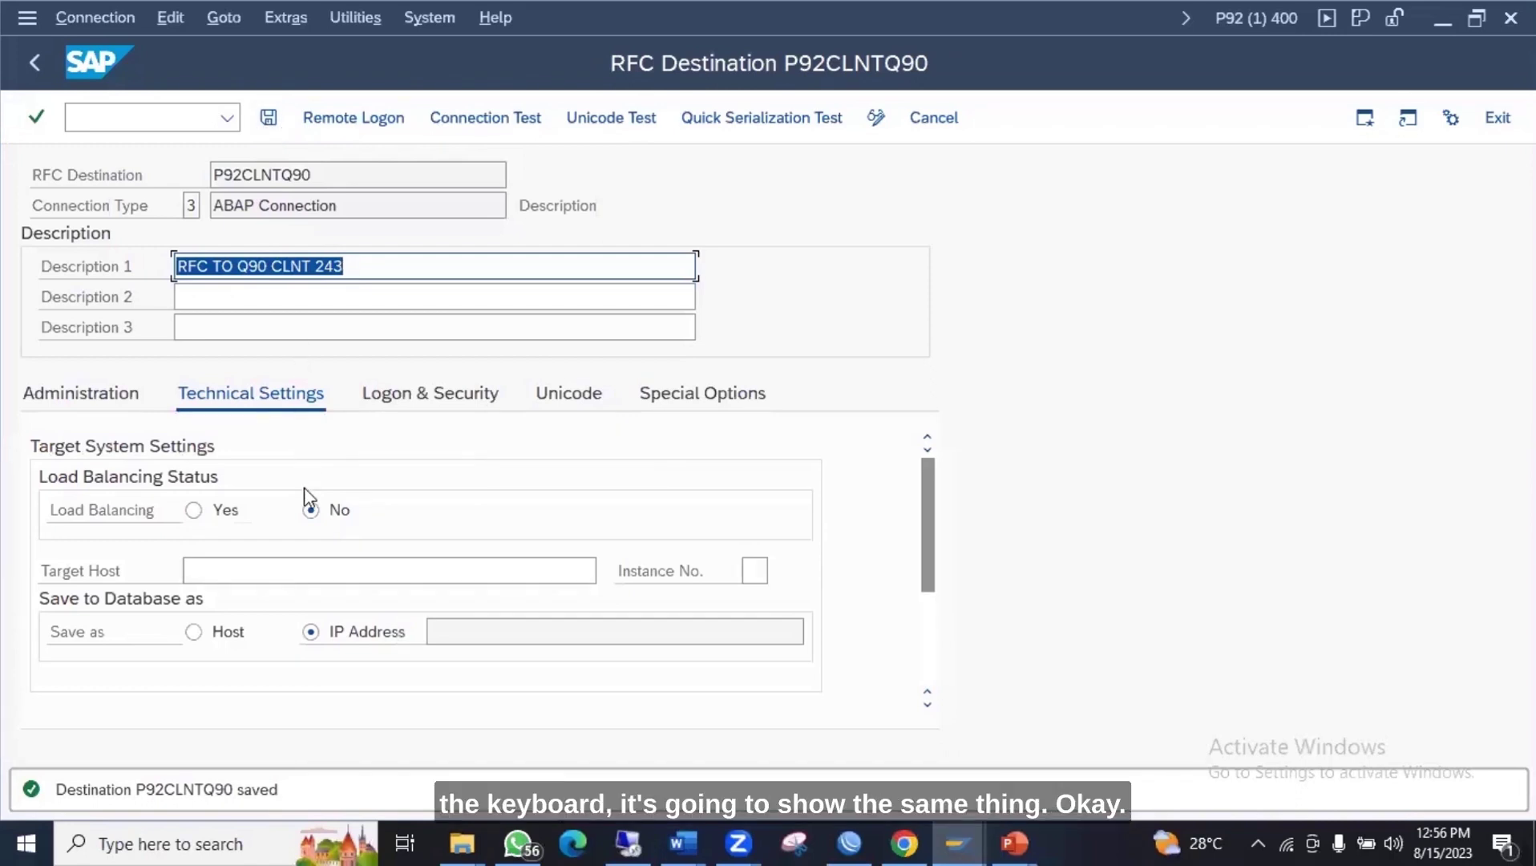
{"action": "left_click", "coordinate": [257, 564]}
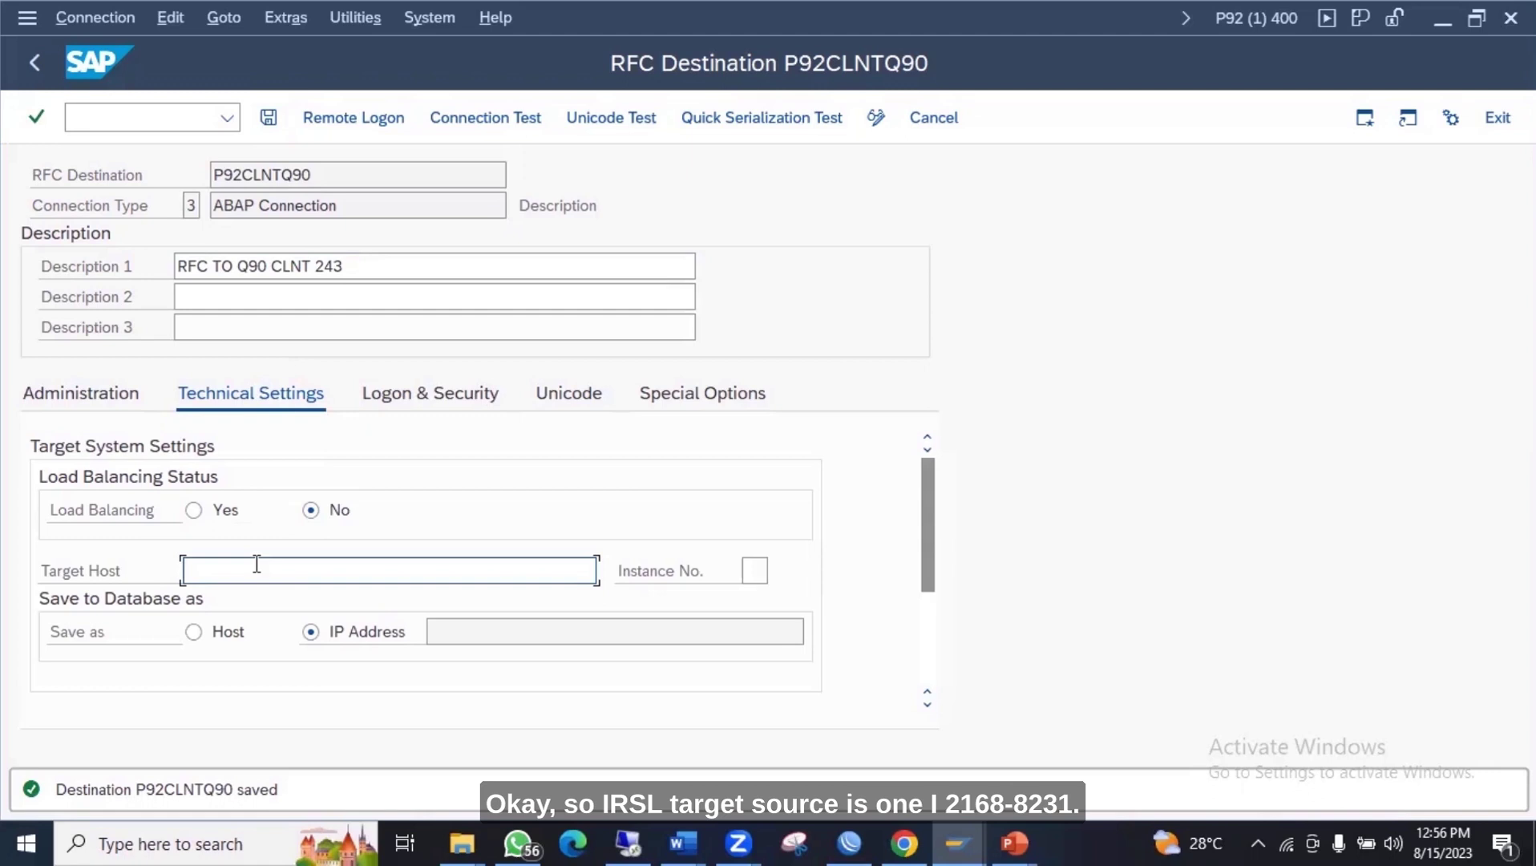
{"action": "type", "text": "192.16"}
{"action": "type", "text": "8"}
{"action": "type", "text": ".83."}
{"action": "type", "text": "231"}
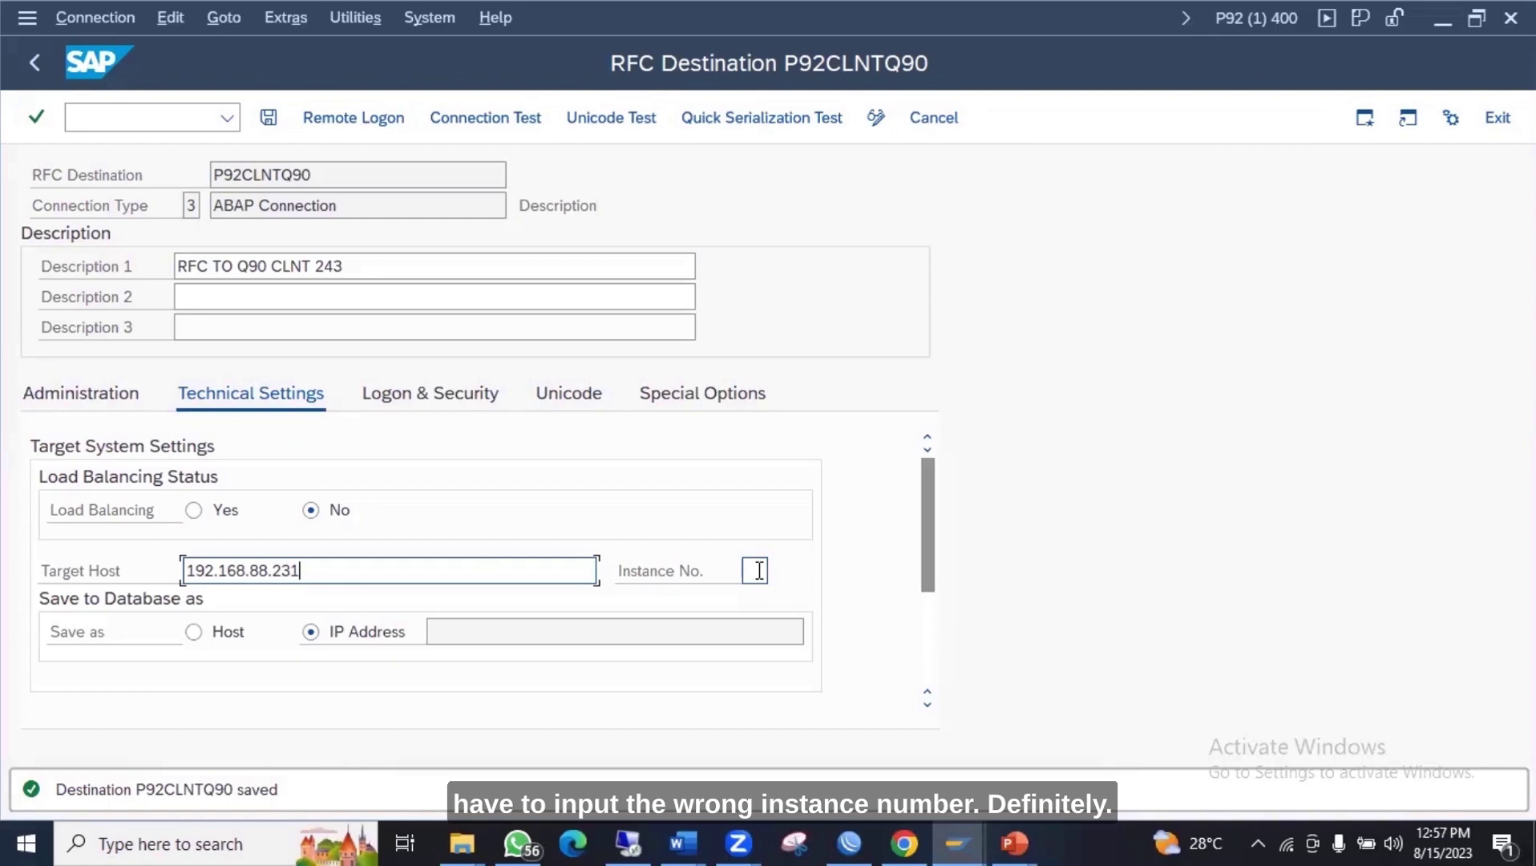
{"action": "type", "text": "0"}
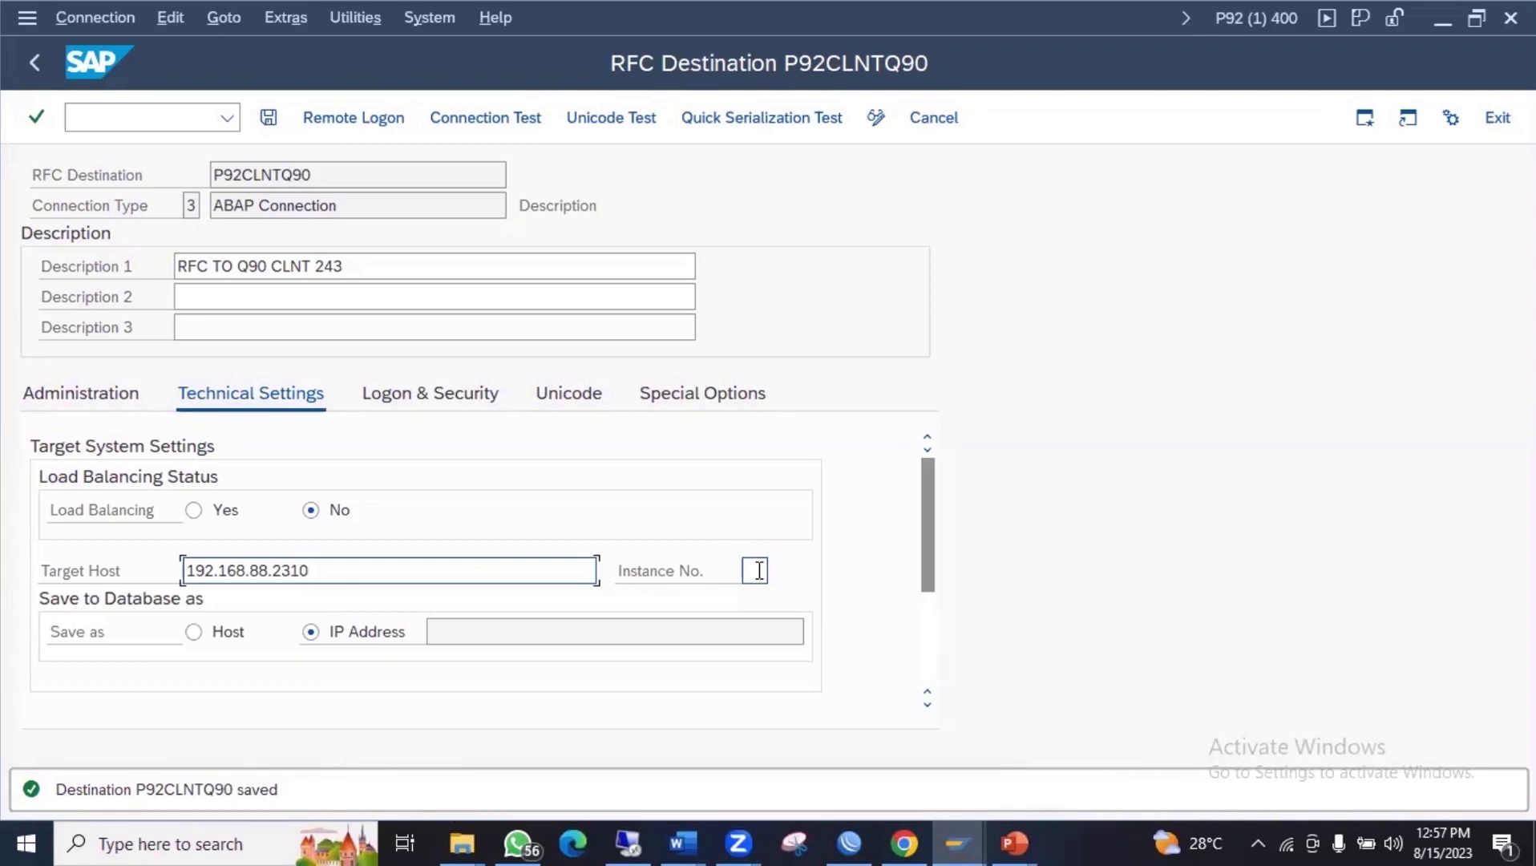
Set instance number 00 and fix the host to 192.168.88.231, resolving to IRSLSERVER.work.office.
{"action": "left_click", "coordinate": [759, 572]}
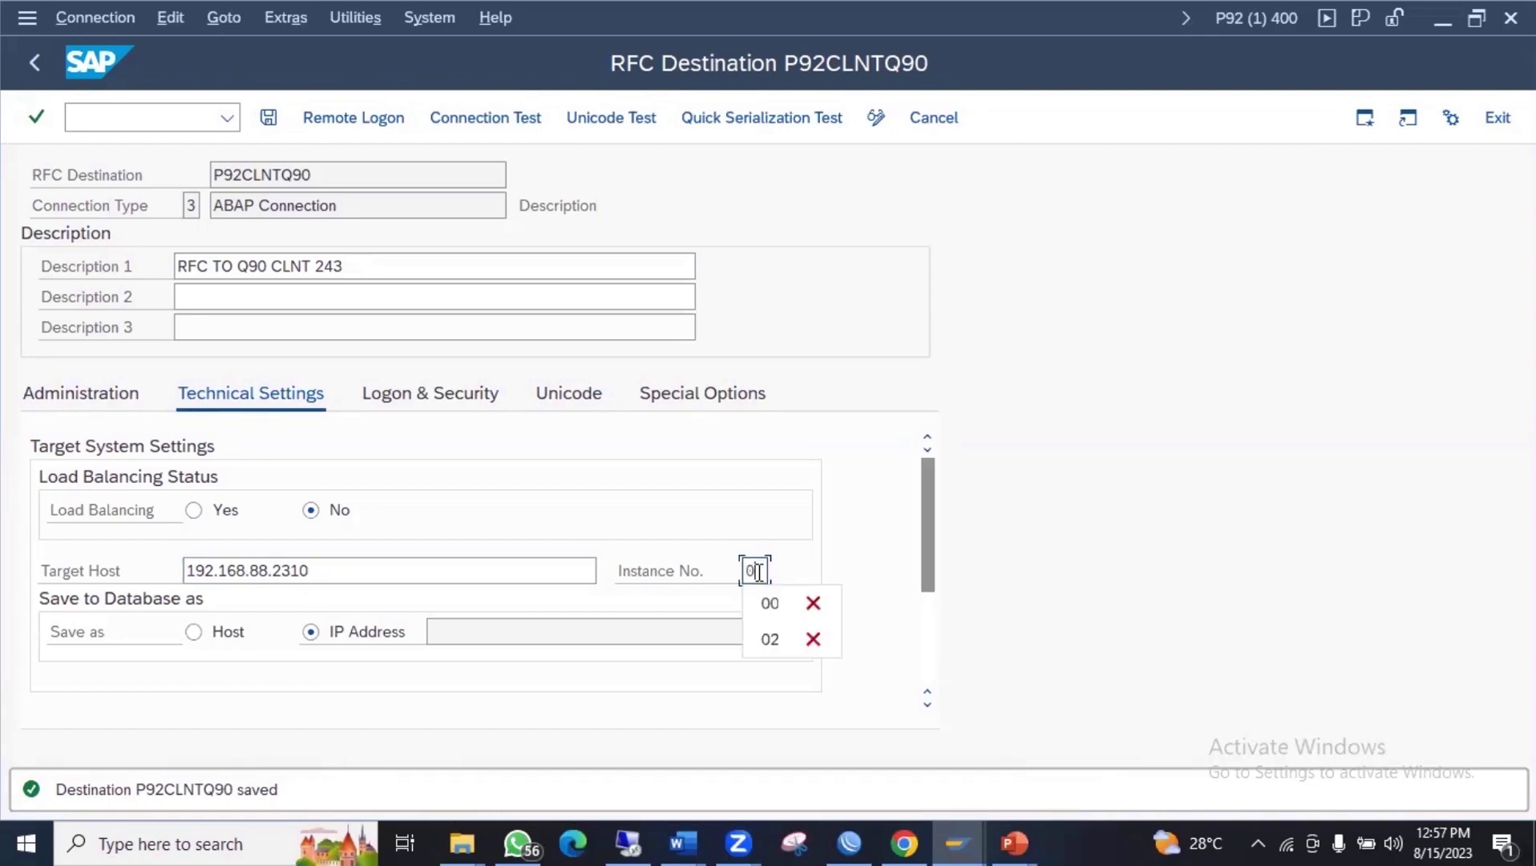
{"action": "left_click", "coordinate": [771, 600]}
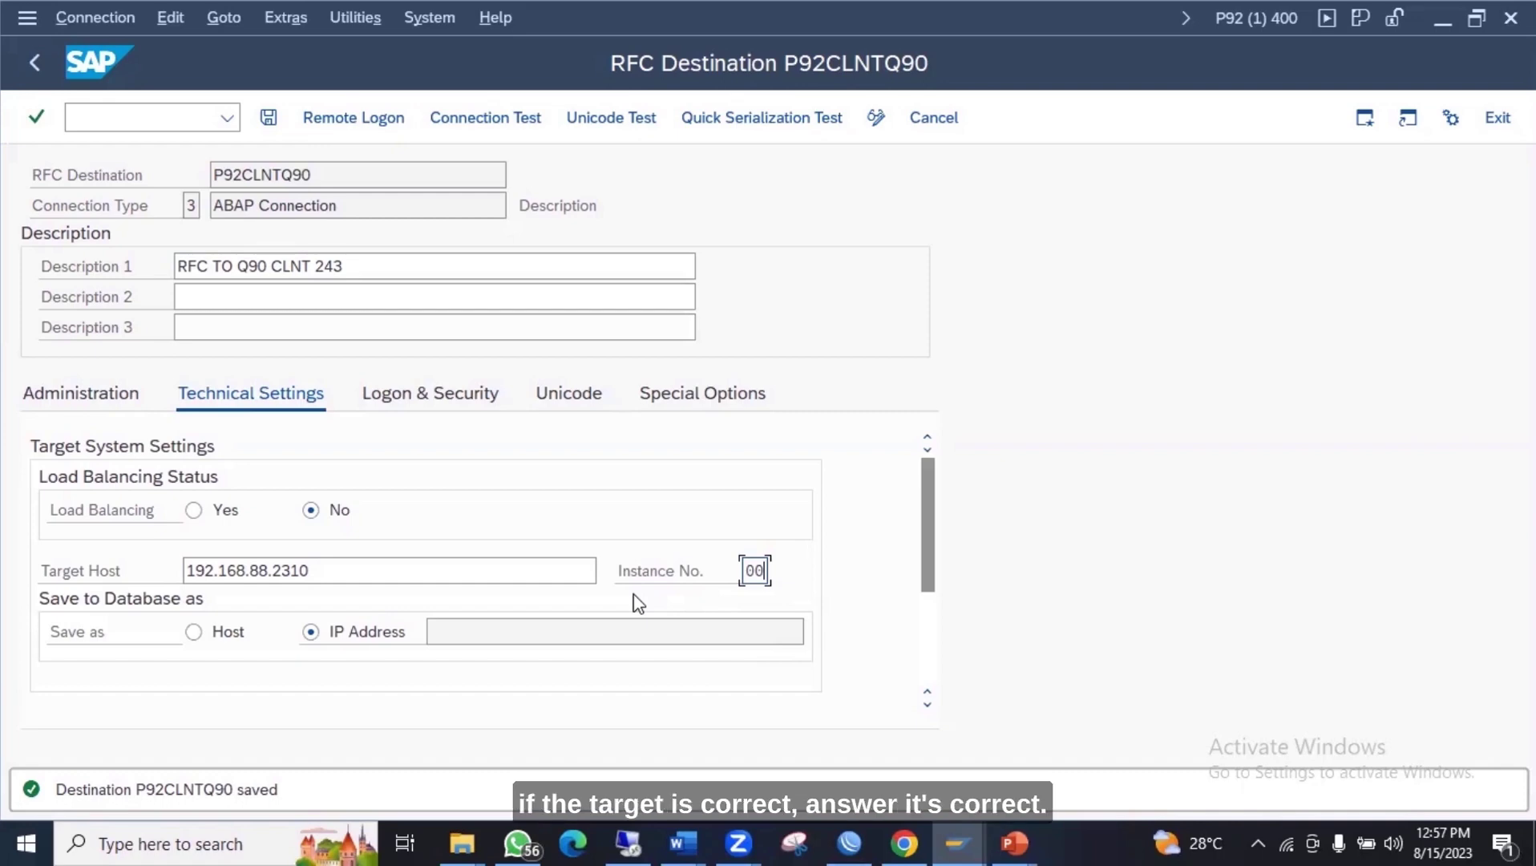
{"action": "left_click", "coordinate": [340, 577]}
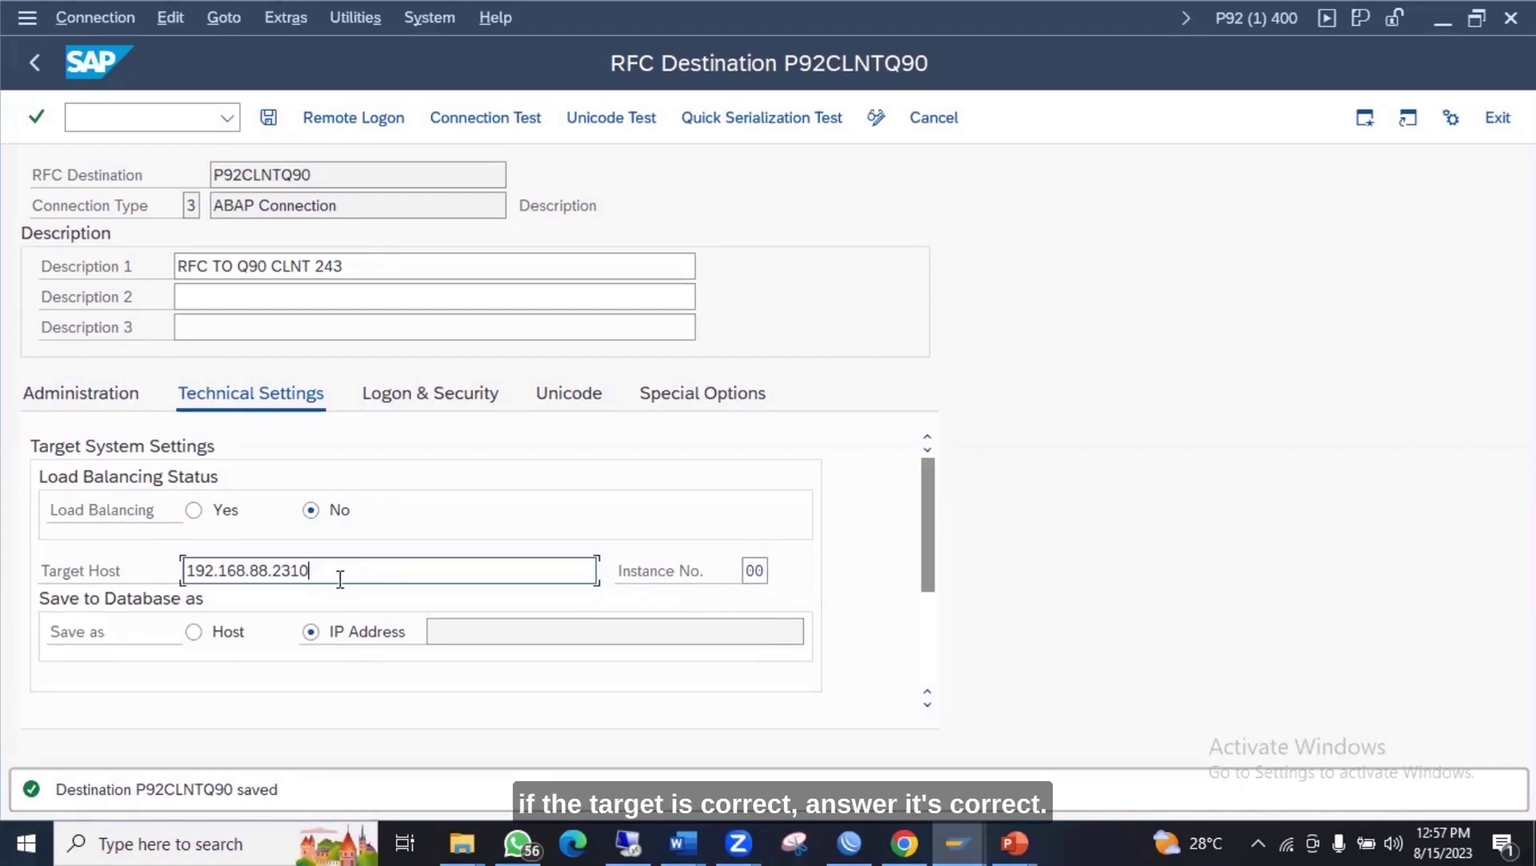
{"action": "key", "text": "BackSpace"}
{"action": "key", "text": "Return"}
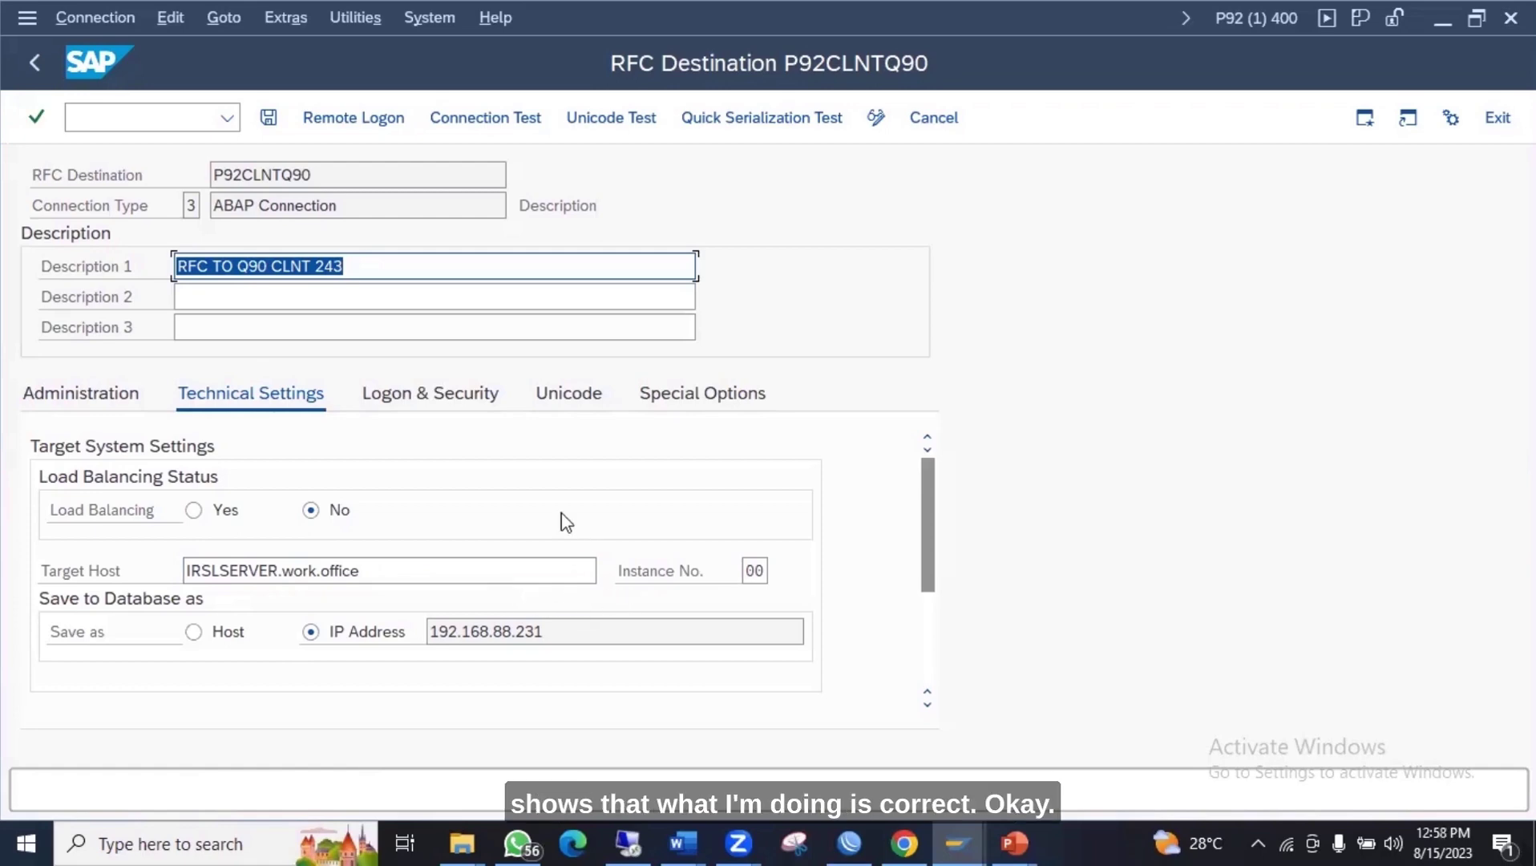
On Logon & Security, set logon language EN and logon client 243.
{"action": "left_click", "coordinate": [426, 399]}
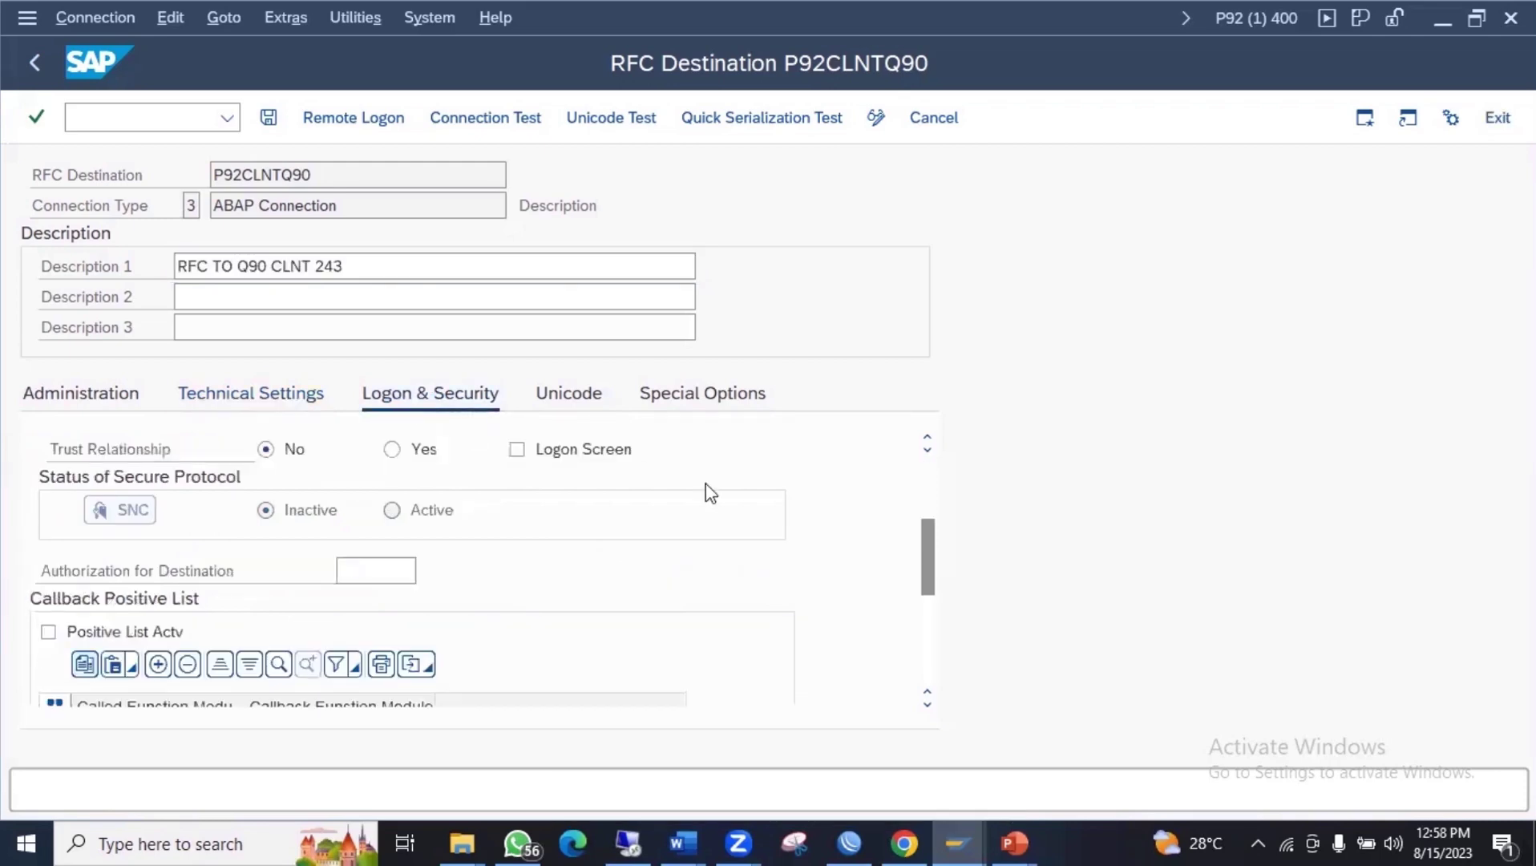
{"action": "left_click_drag", "start_coordinate": [934, 575], "coordinate": [935, 492]}
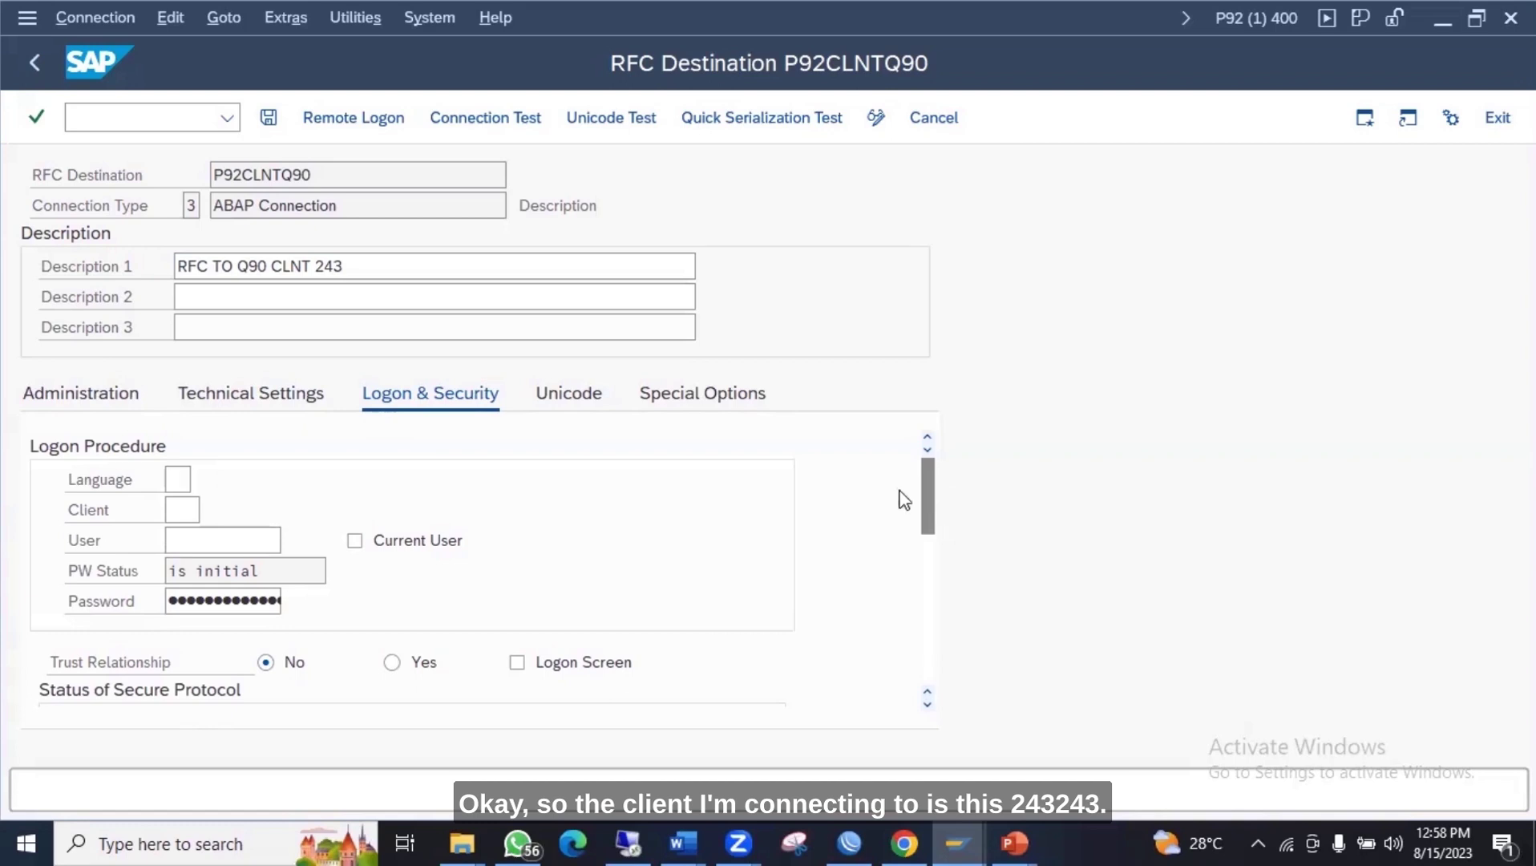
{"action": "left_click", "coordinate": [182, 479]}
{"action": "type", "text": "EN"}
{"action": "left_click", "coordinate": [180, 507]}
{"action": "type", "text": "243"}
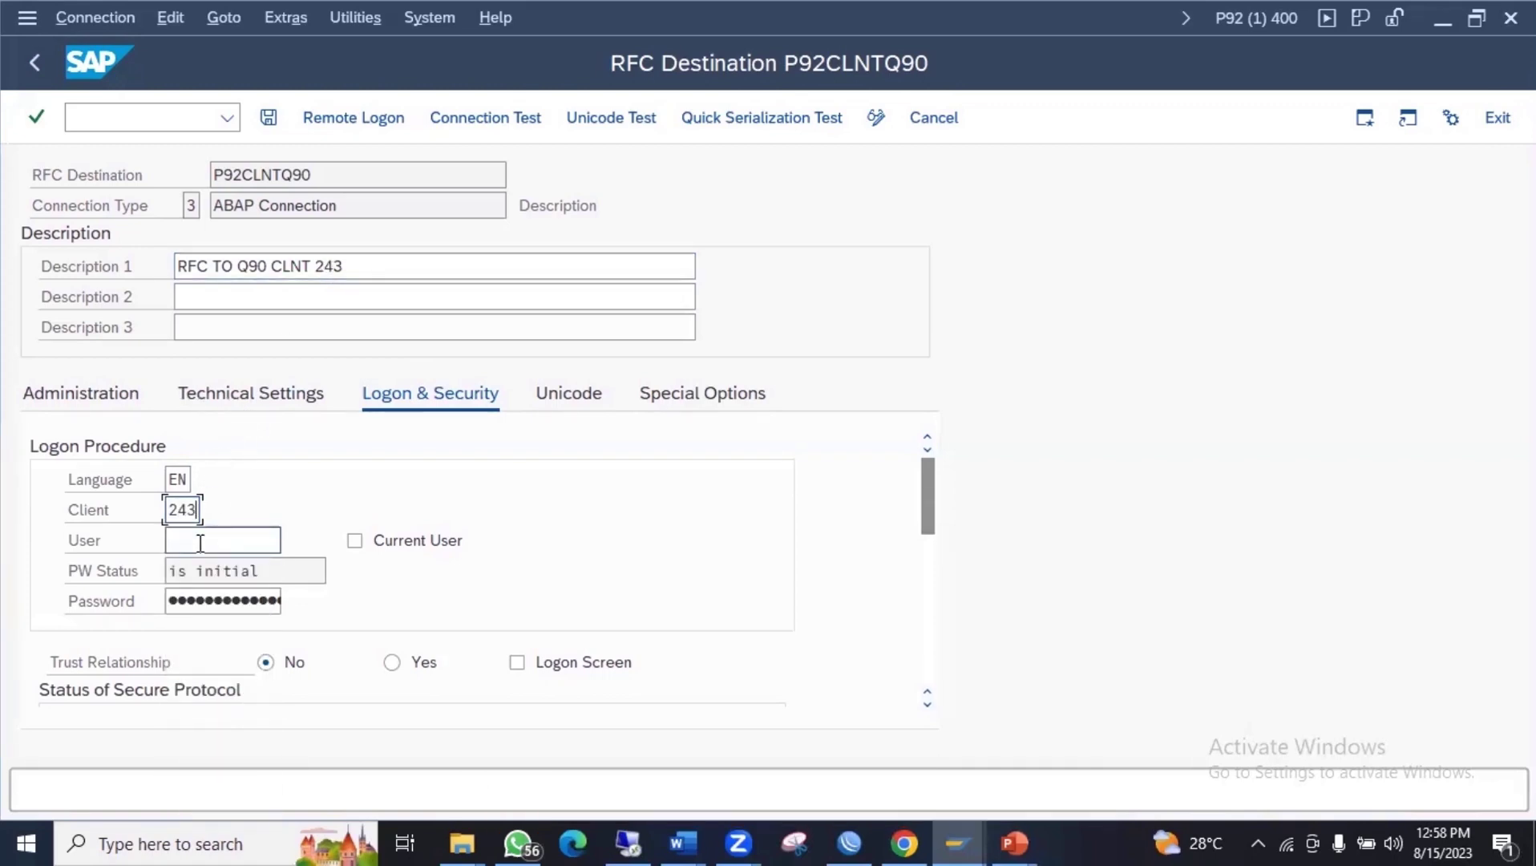
{"action": "left_click", "coordinate": [200, 541]}
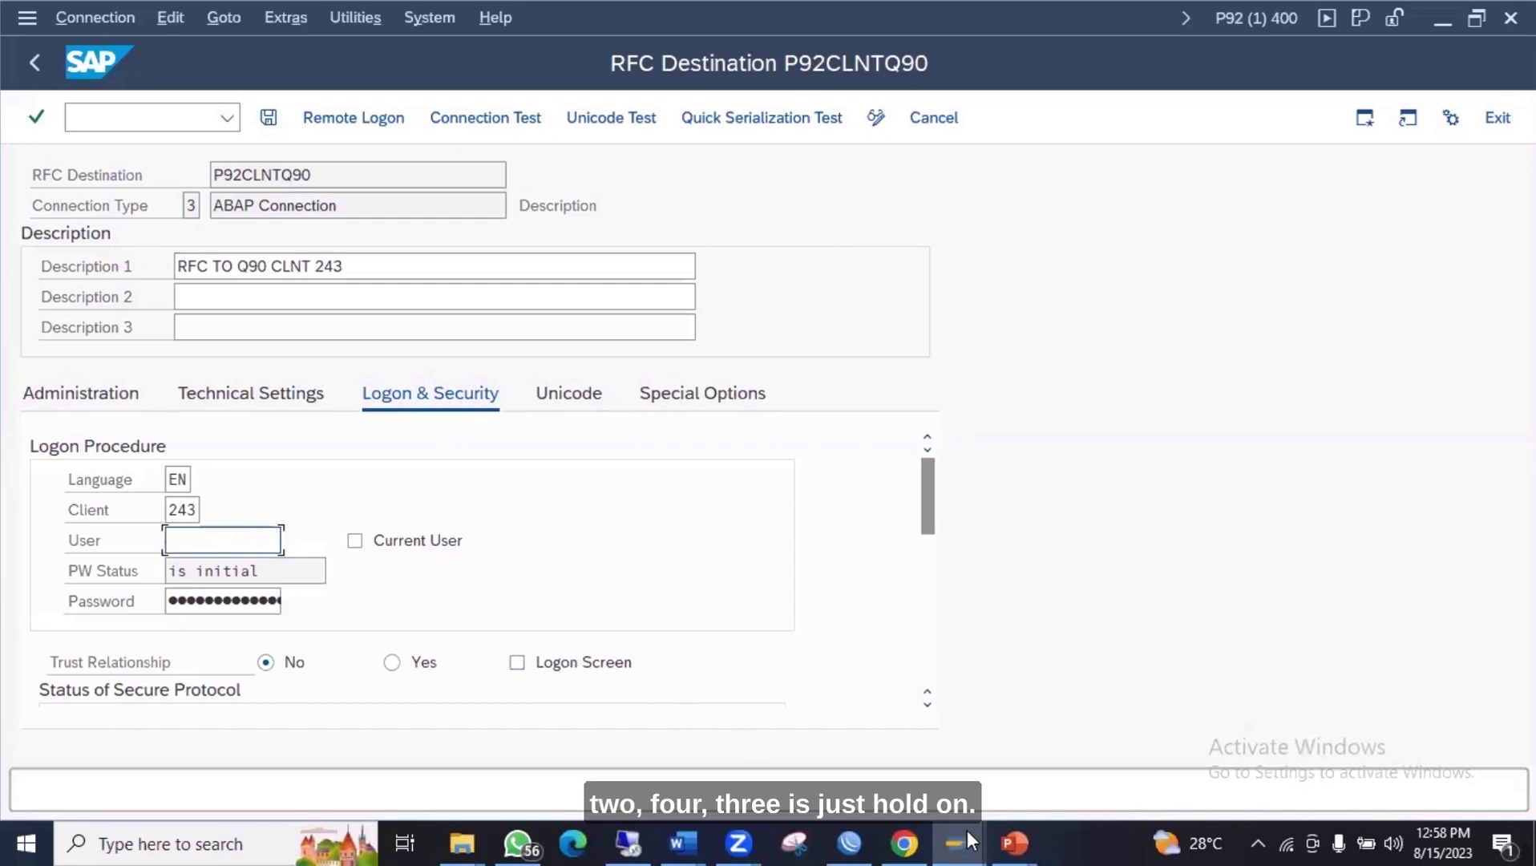
{"action": "mouse_move", "coordinate": [965, 834]}
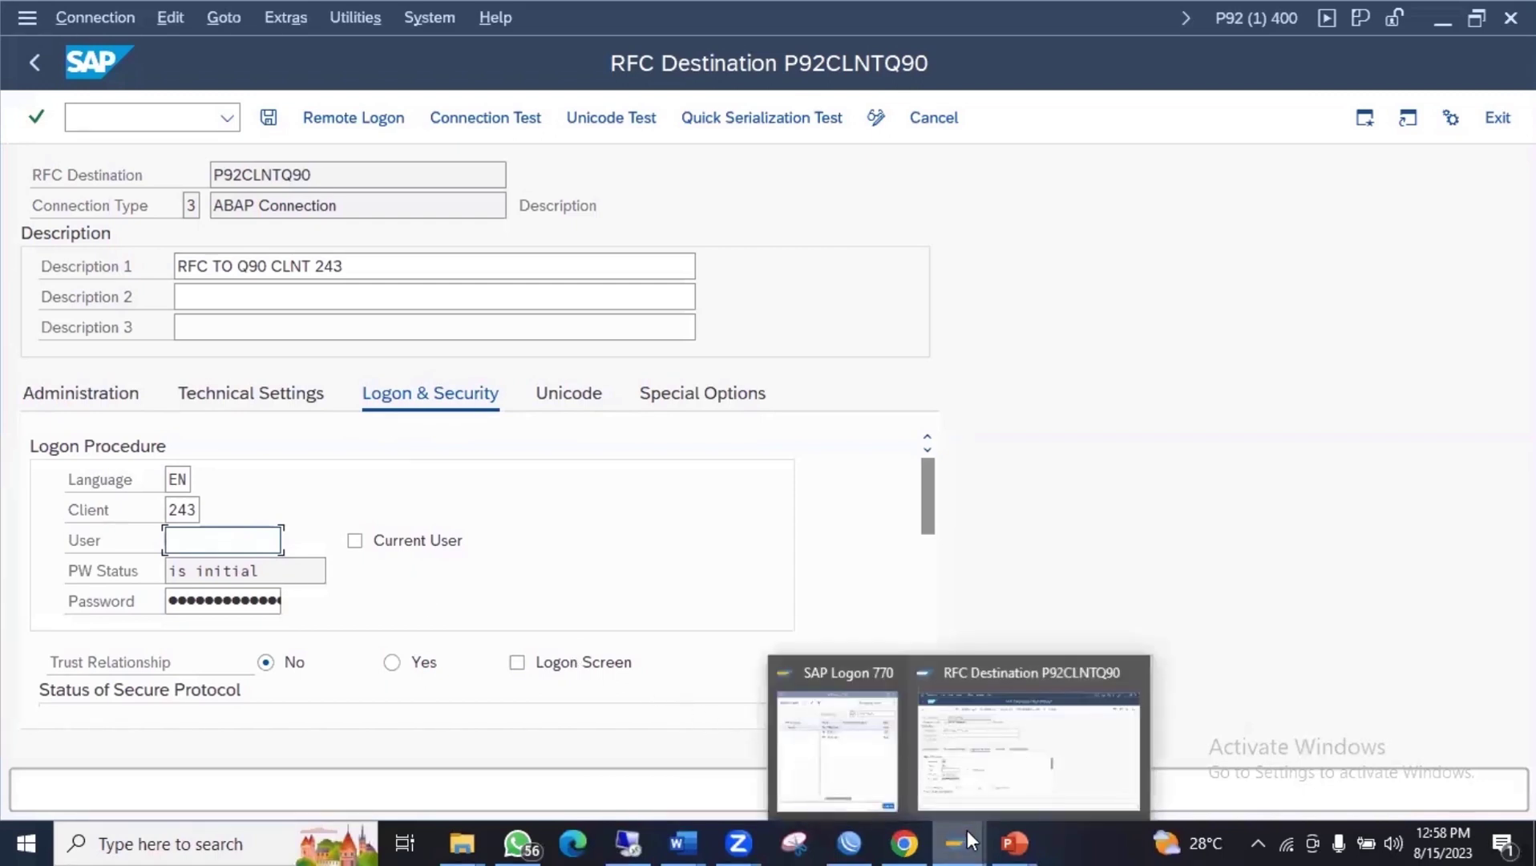
Log on to Q90 client 243 with the new user name and its initial password.
{"action": "left_click", "coordinate": [872, 758]}
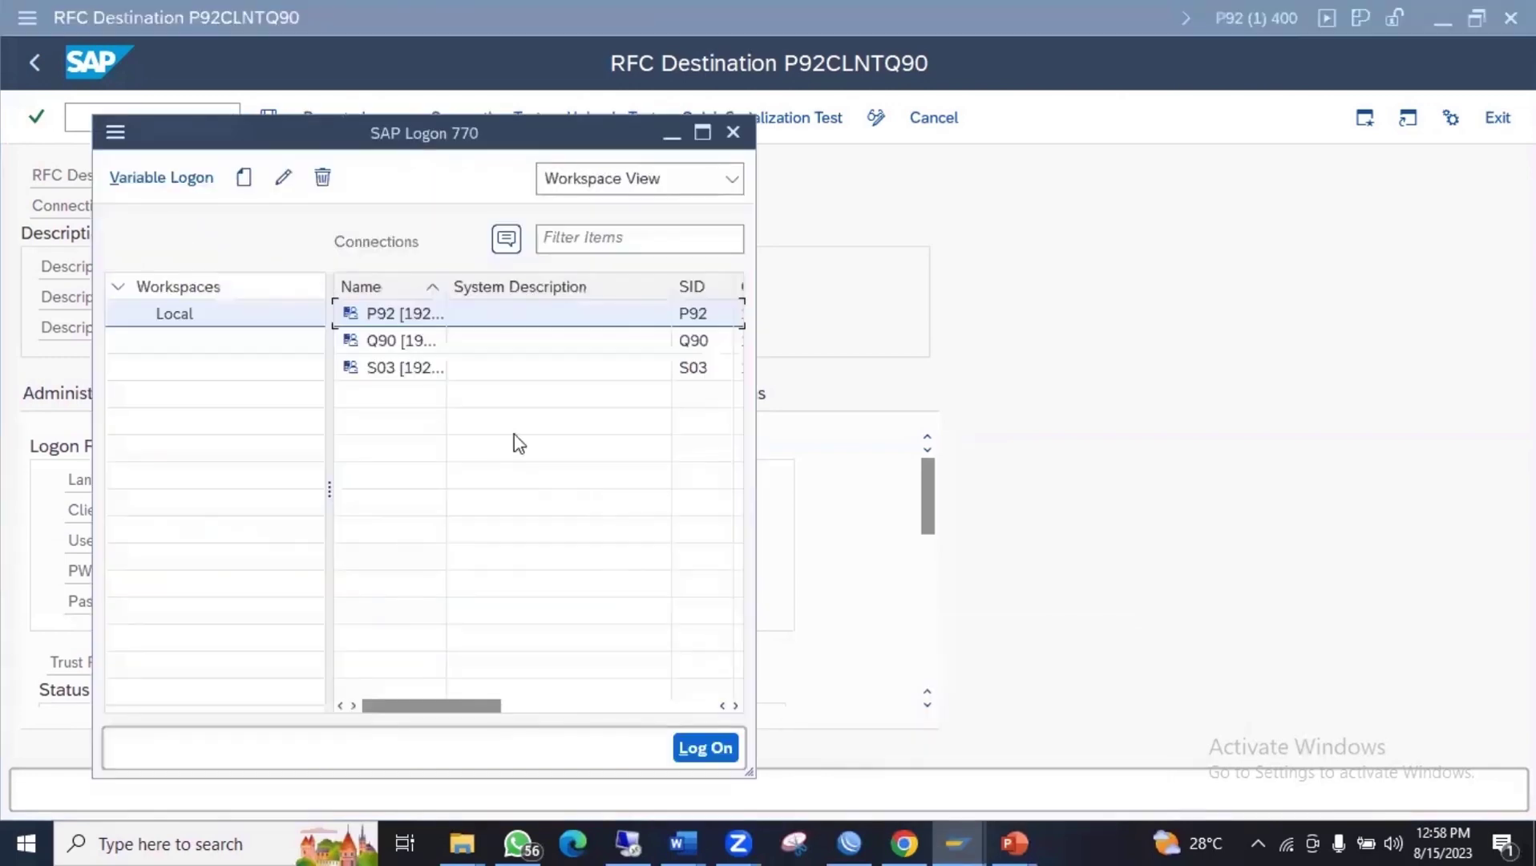
{"action": "left_click", "coordinate": [376, 340]}
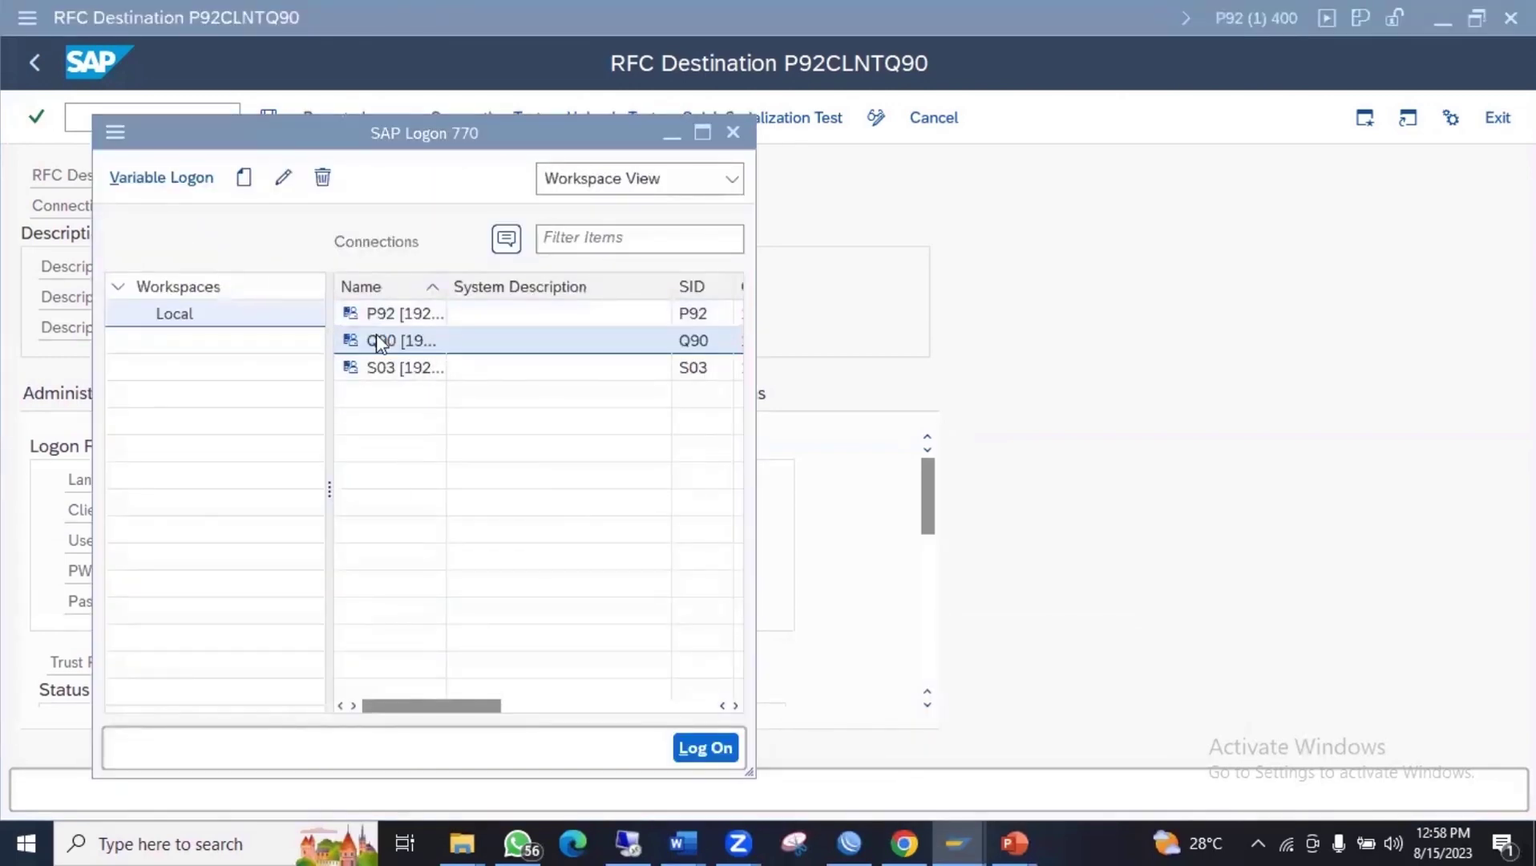
{"action": "double_click", "coordinate": [377, 340]}
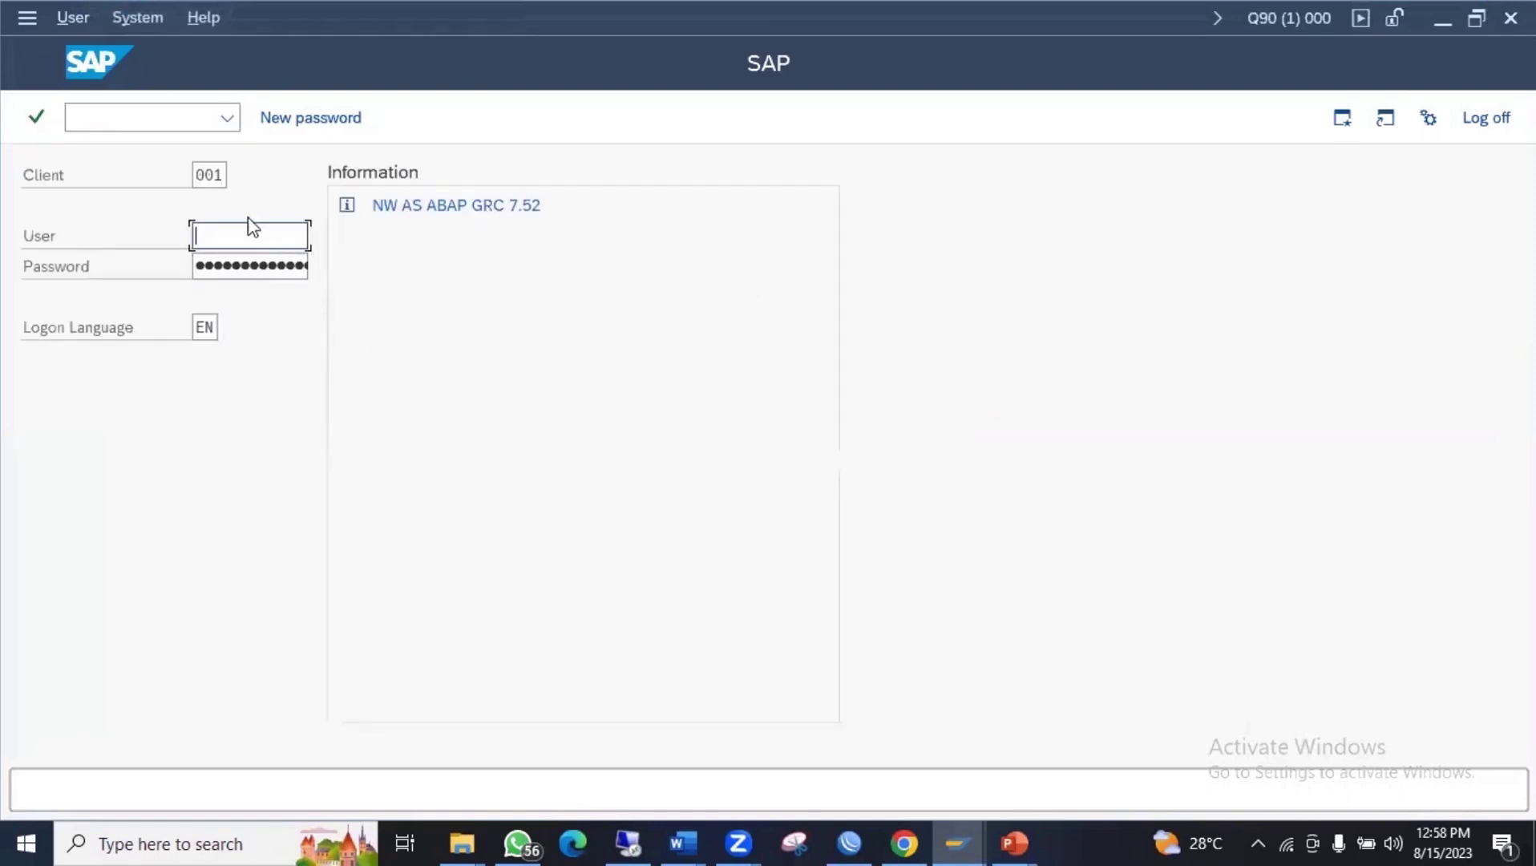
{"action": "left_click", "coordinate": [225, 179]}
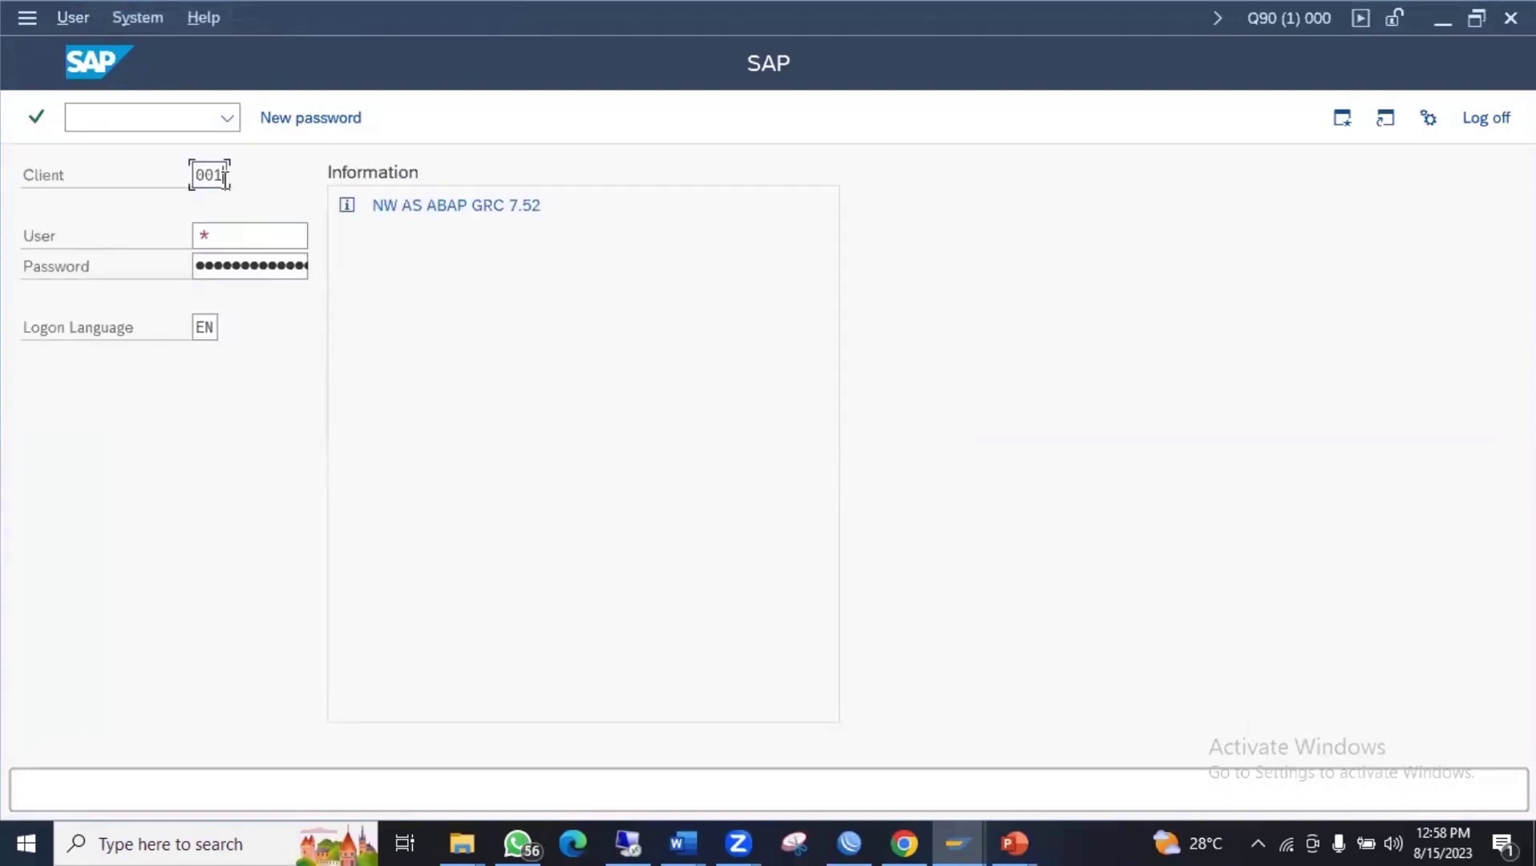
{"action": "key", "text": "BackSpace"}
{"action": "key", "text": "BackSpace"}
{"action": "key", "text": "BackSpace"}
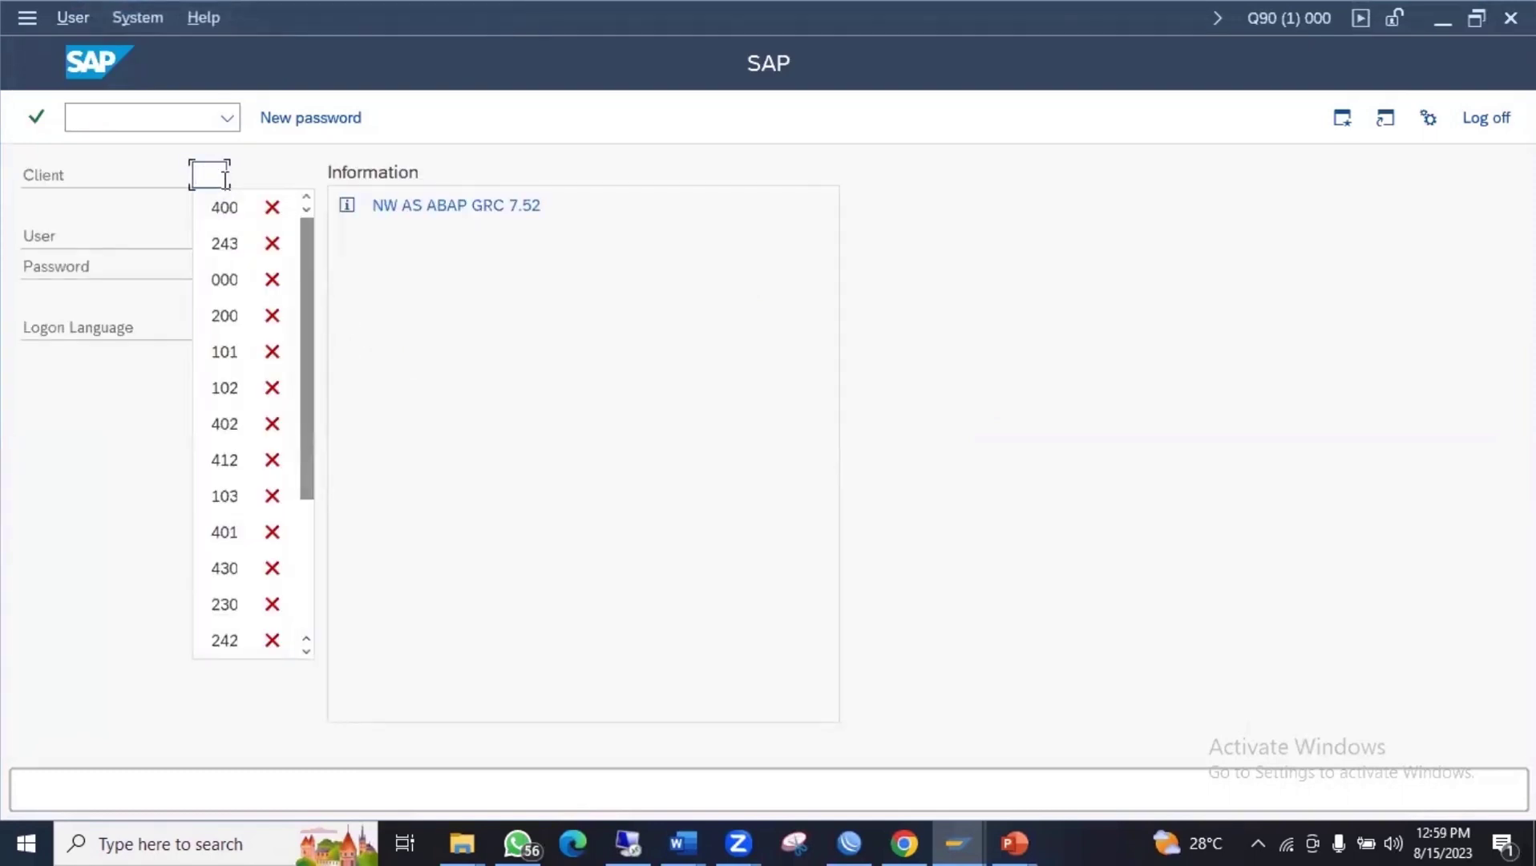
{"action": "type", "text": "243"}
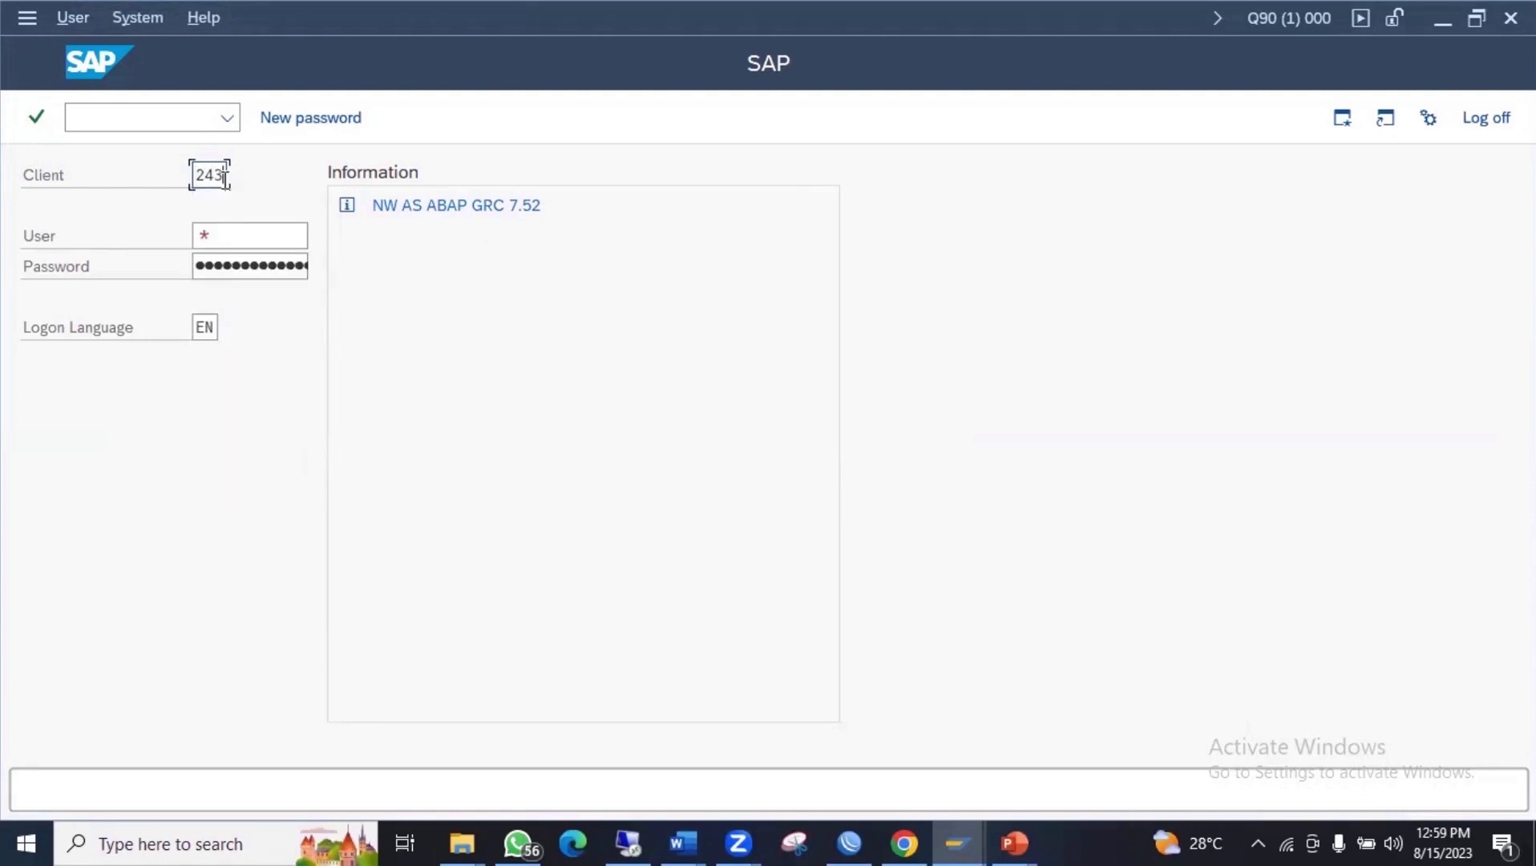
{"action": "left_click", "coordinate": [223, 229]}
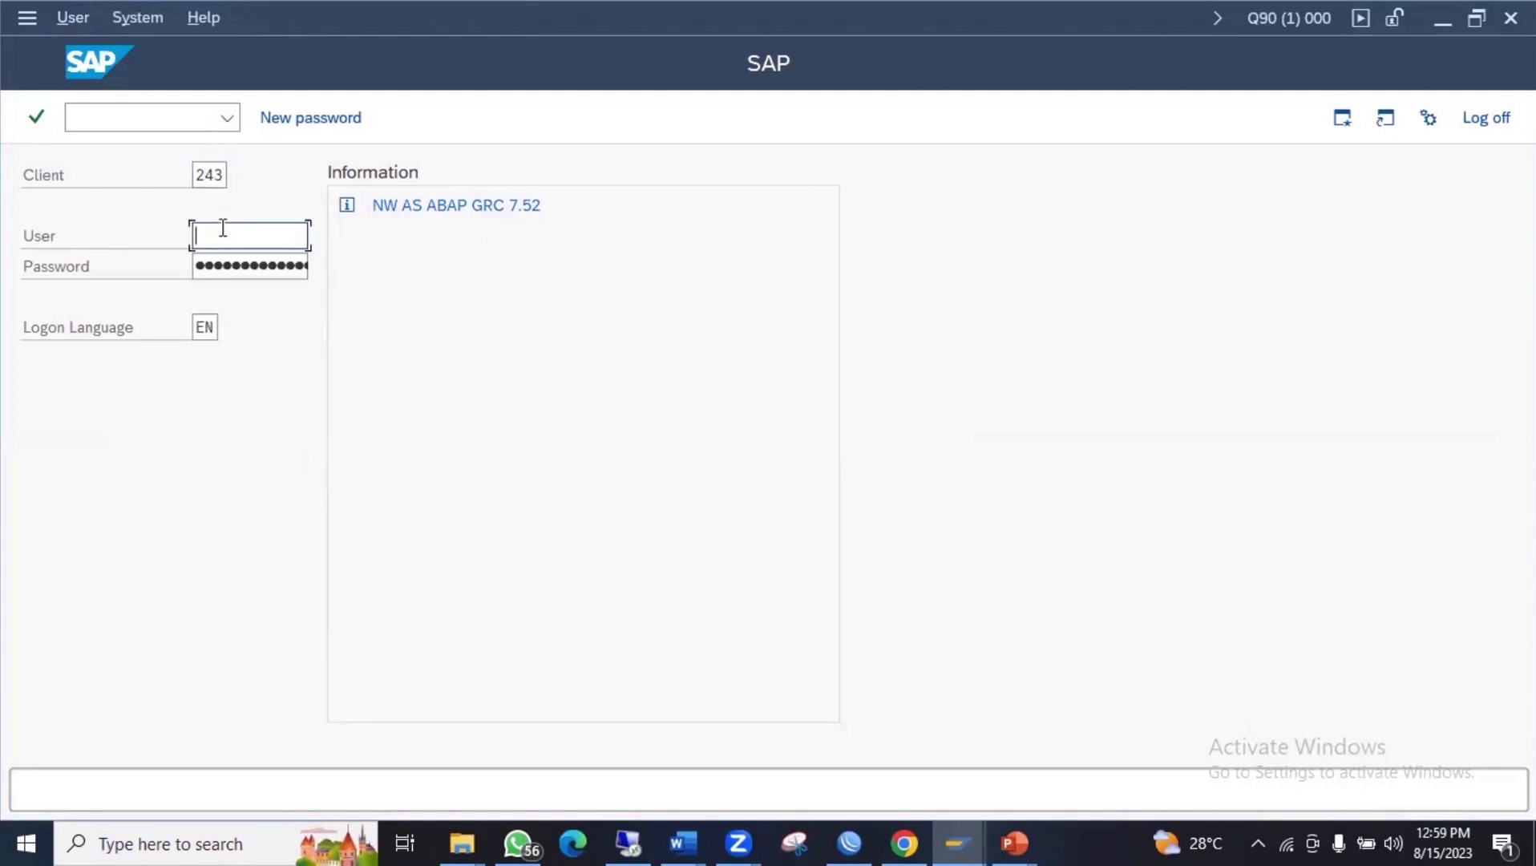
{"action": "type", "text": "KAMAL"}
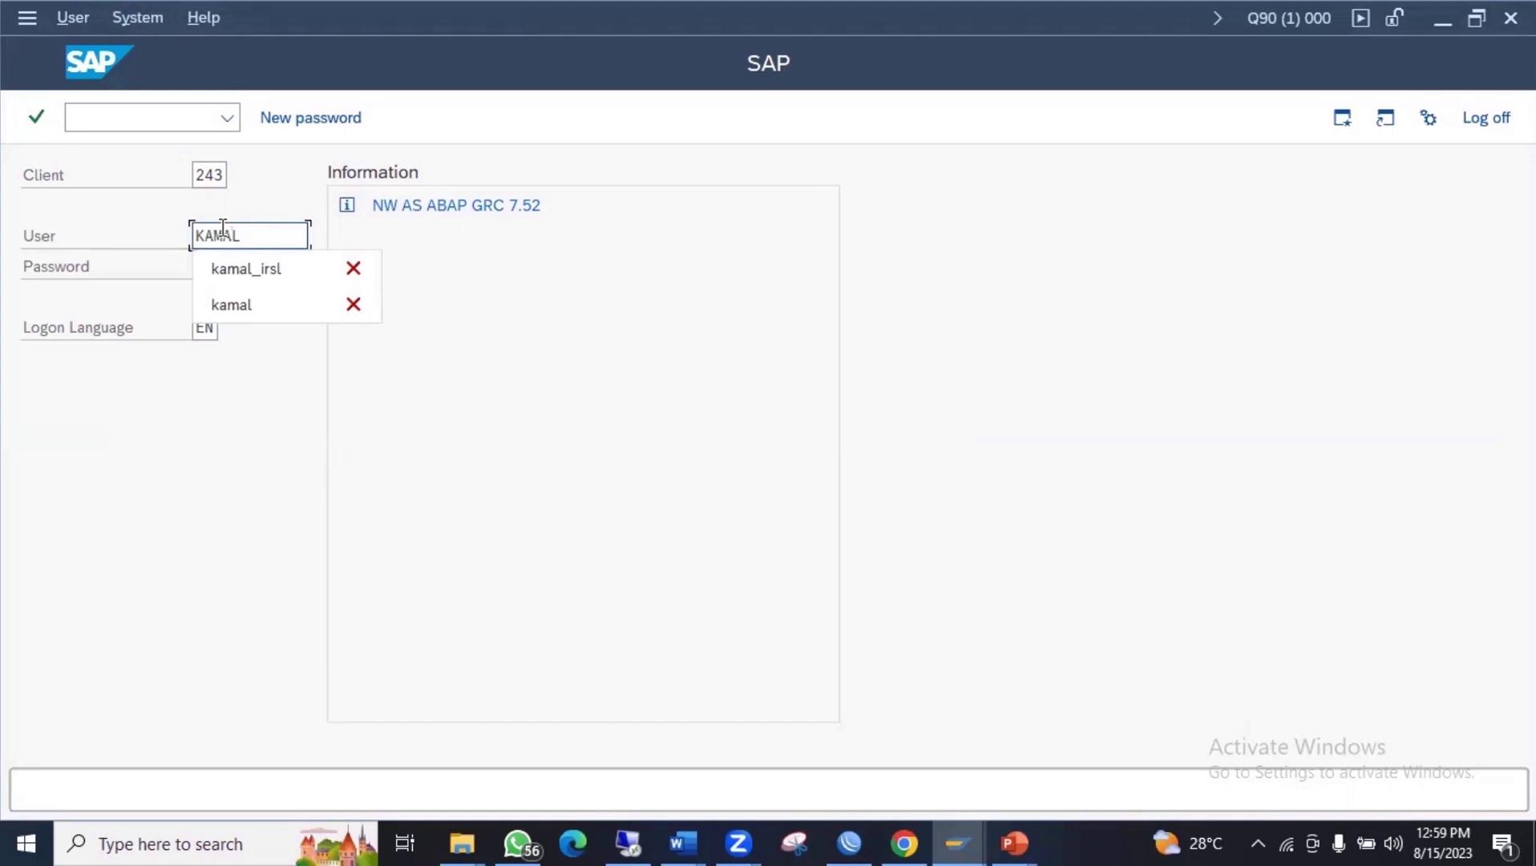
{"action": "left_click", "coordinate": [240, 271]}
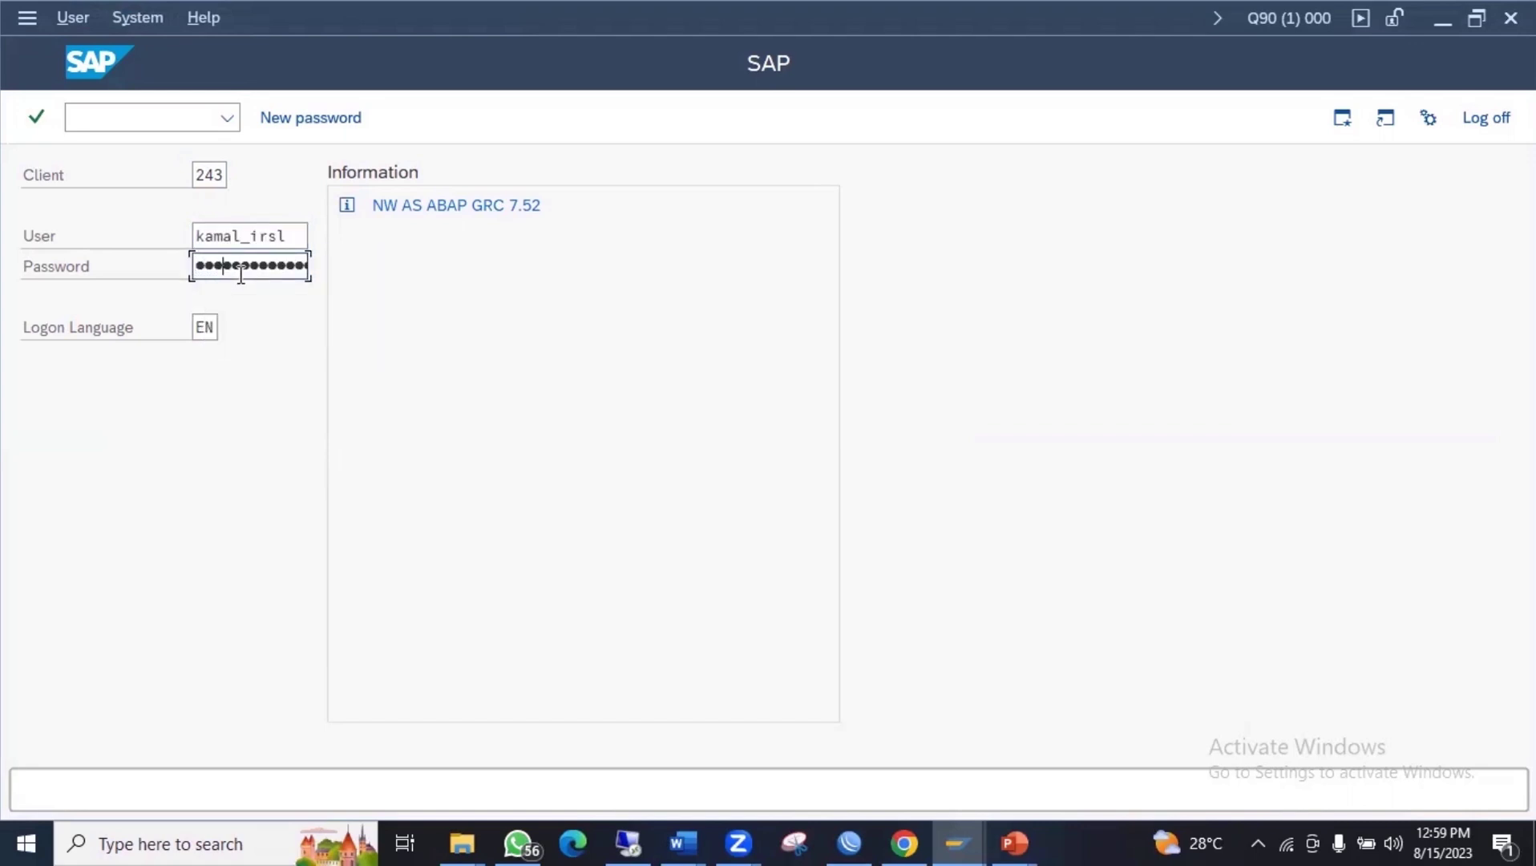
{"action": "key", "text": "Right"}
{"action": "key", "text": "Right"}
{"action": "key", "text": "Right"}
{"action": "key", "text": "Right"}
{"action": "key", "text": "Return"}
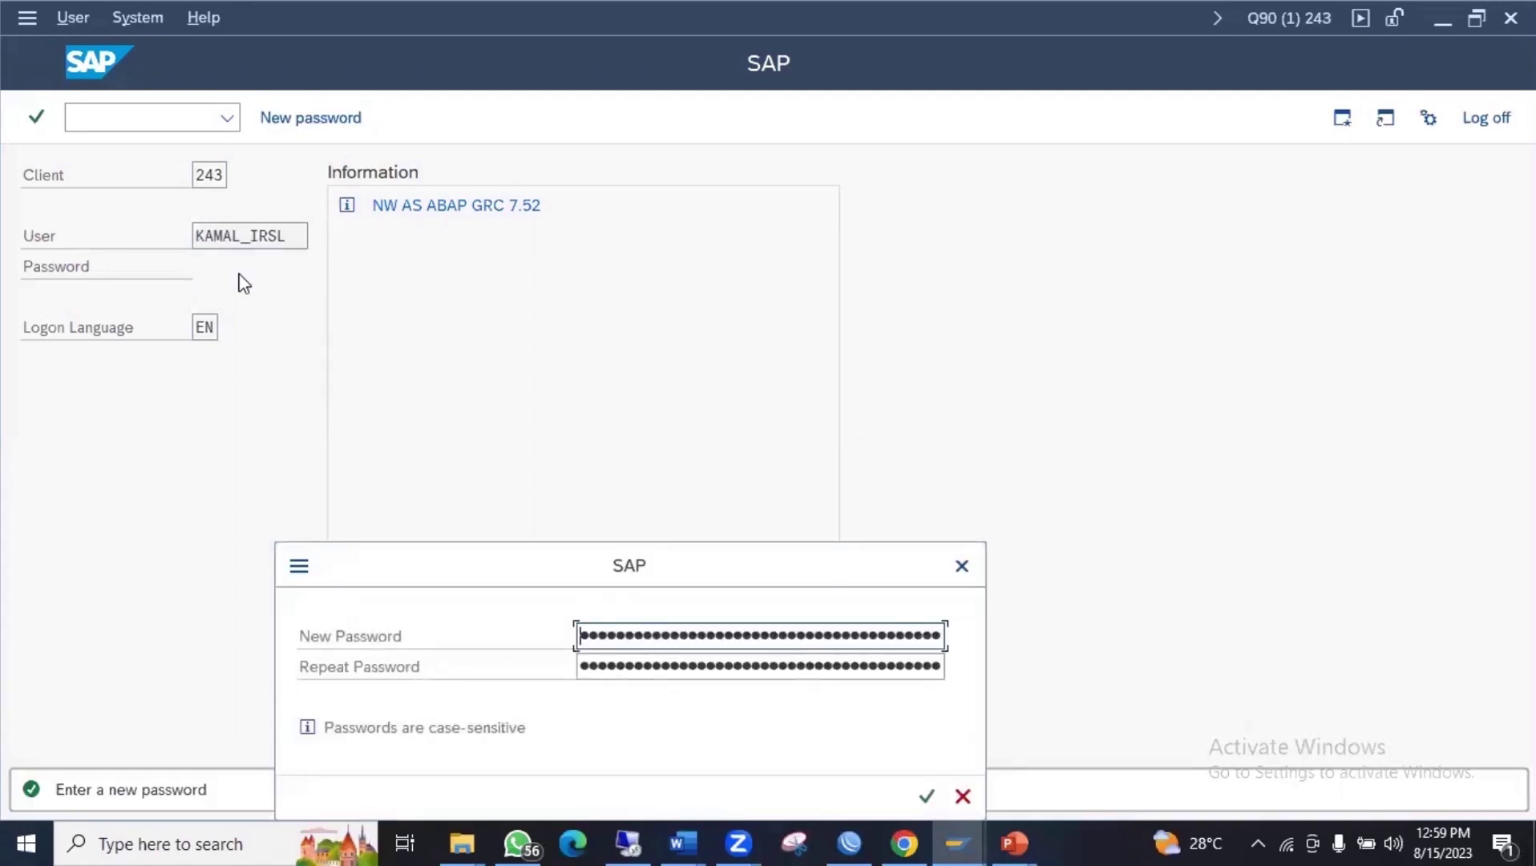
Set the new password, re-entering it after a mismatch, and accept the copyright notice.
{"action": "key", "text": "Right"}
{"action": "key", "text": "Right"}
{"action": "key", "text": "Right"}
{"action": "key", "text": "Return"}
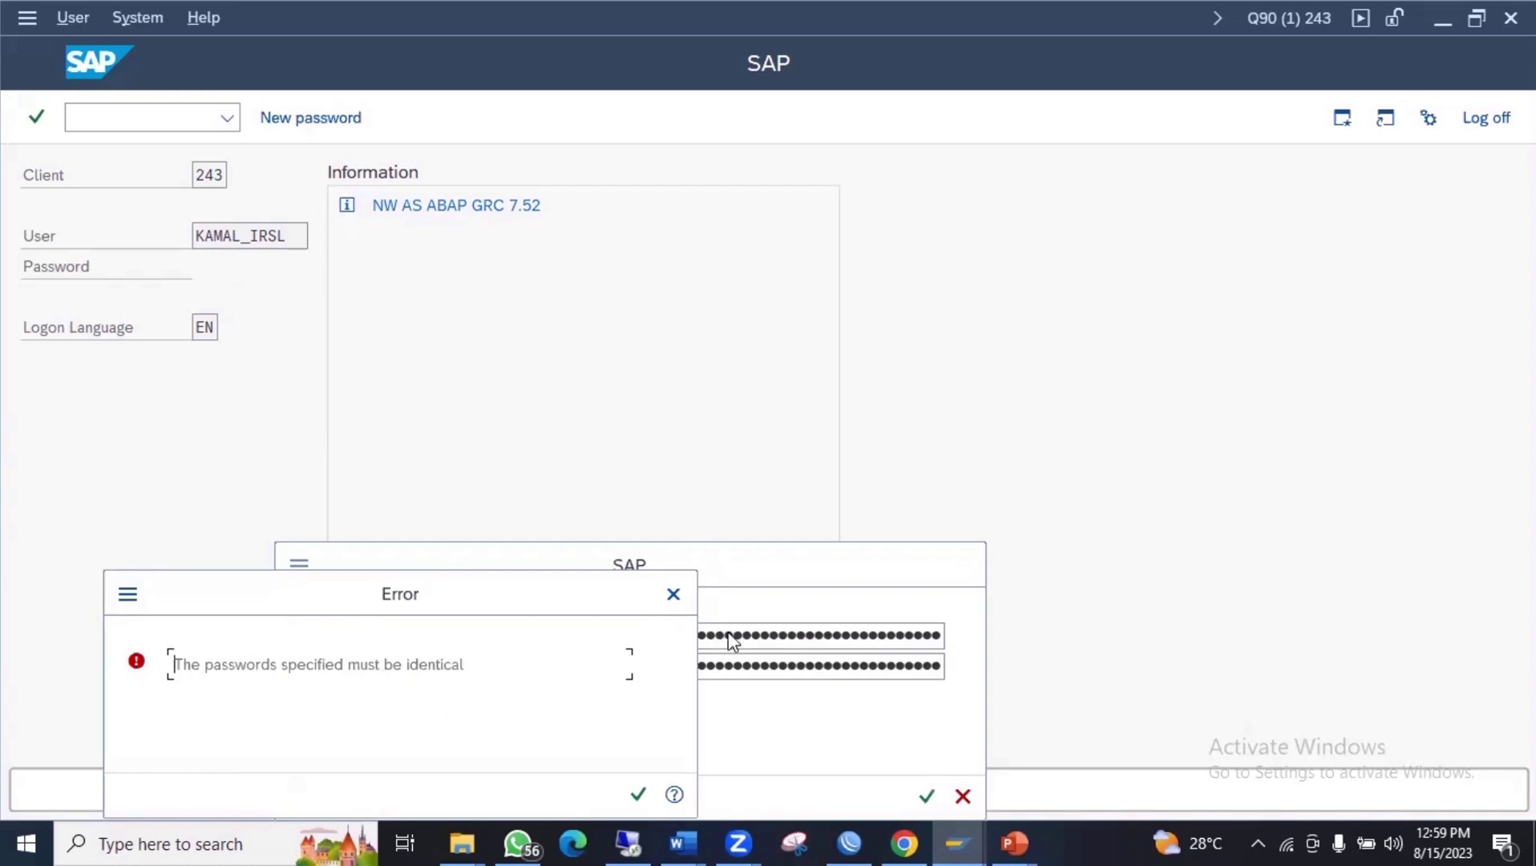
{"action": "left_click", "coordinate": [675, 600]}
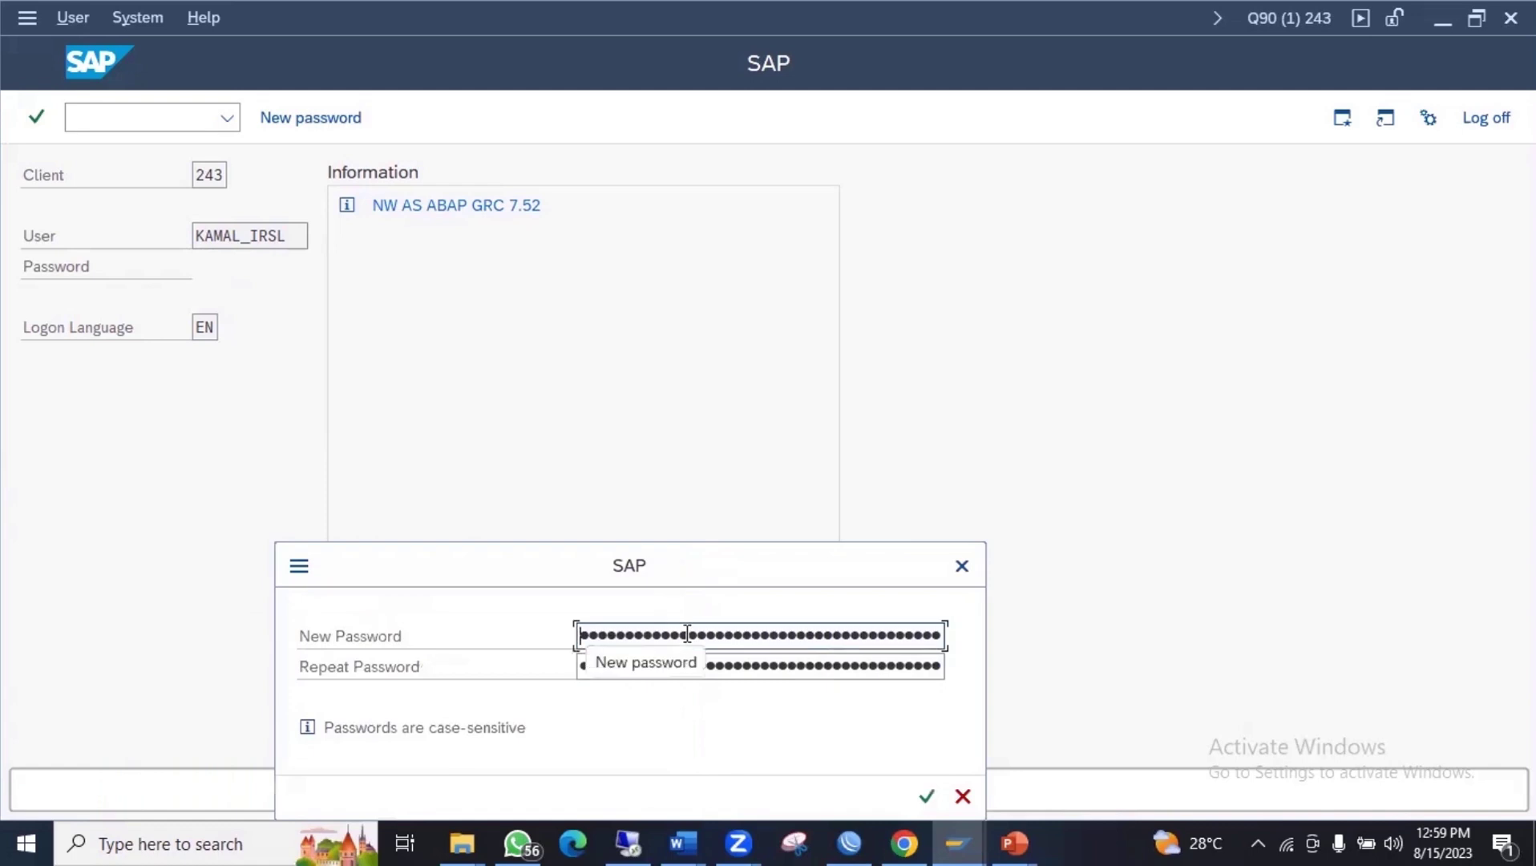
{"action": "key", "text": "Right"}
{"action": "key", "text": "Right"}
{"action": "key", "text": "Right"}
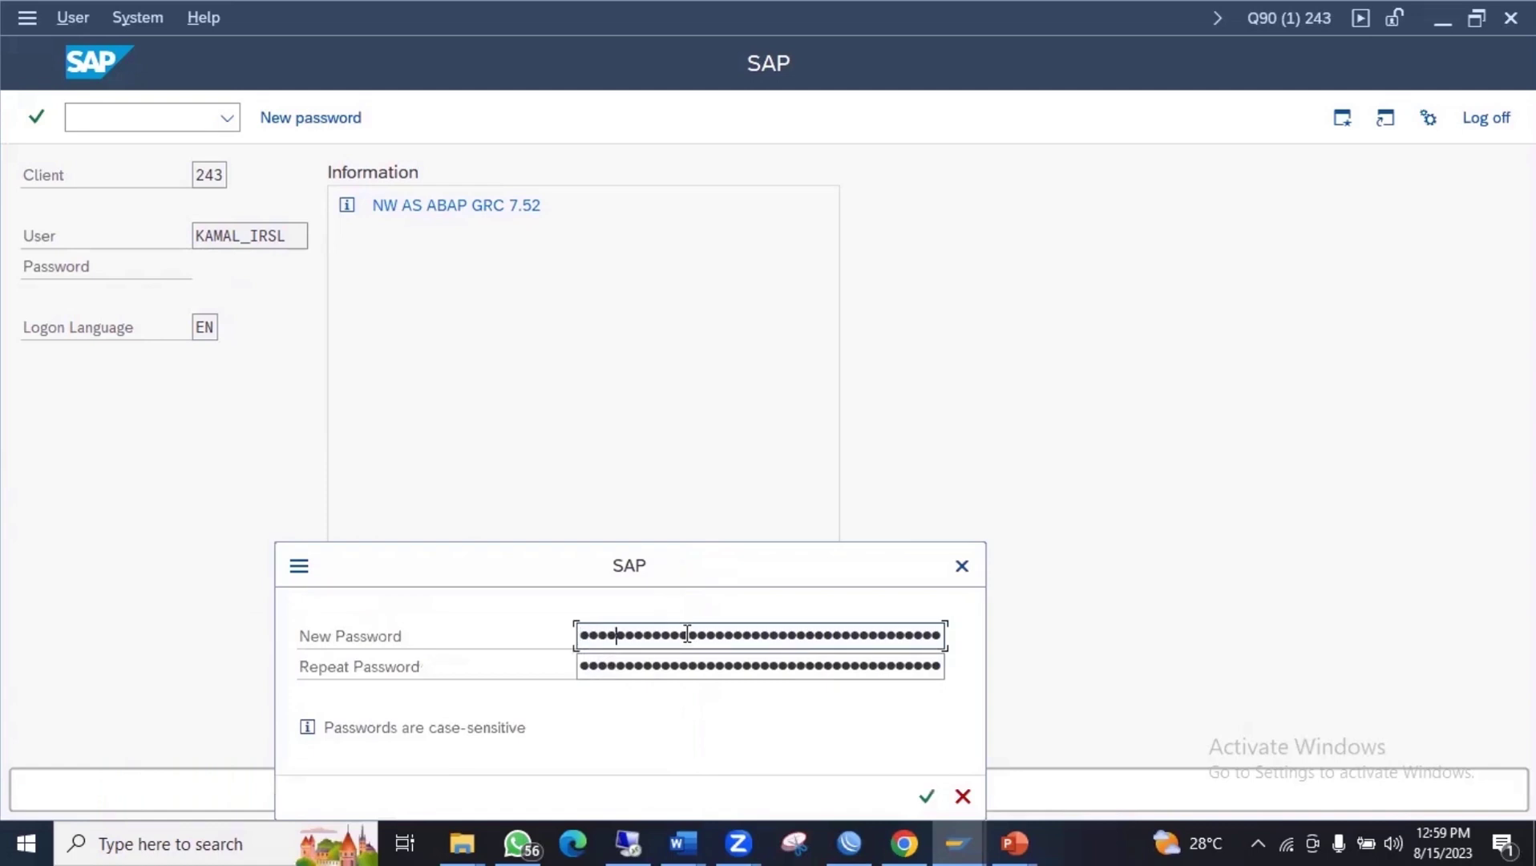
{"action": "key", "text": "Right"}
{"action": "key", "text": "Right"}
{"action": "key", "text": "Tab"}
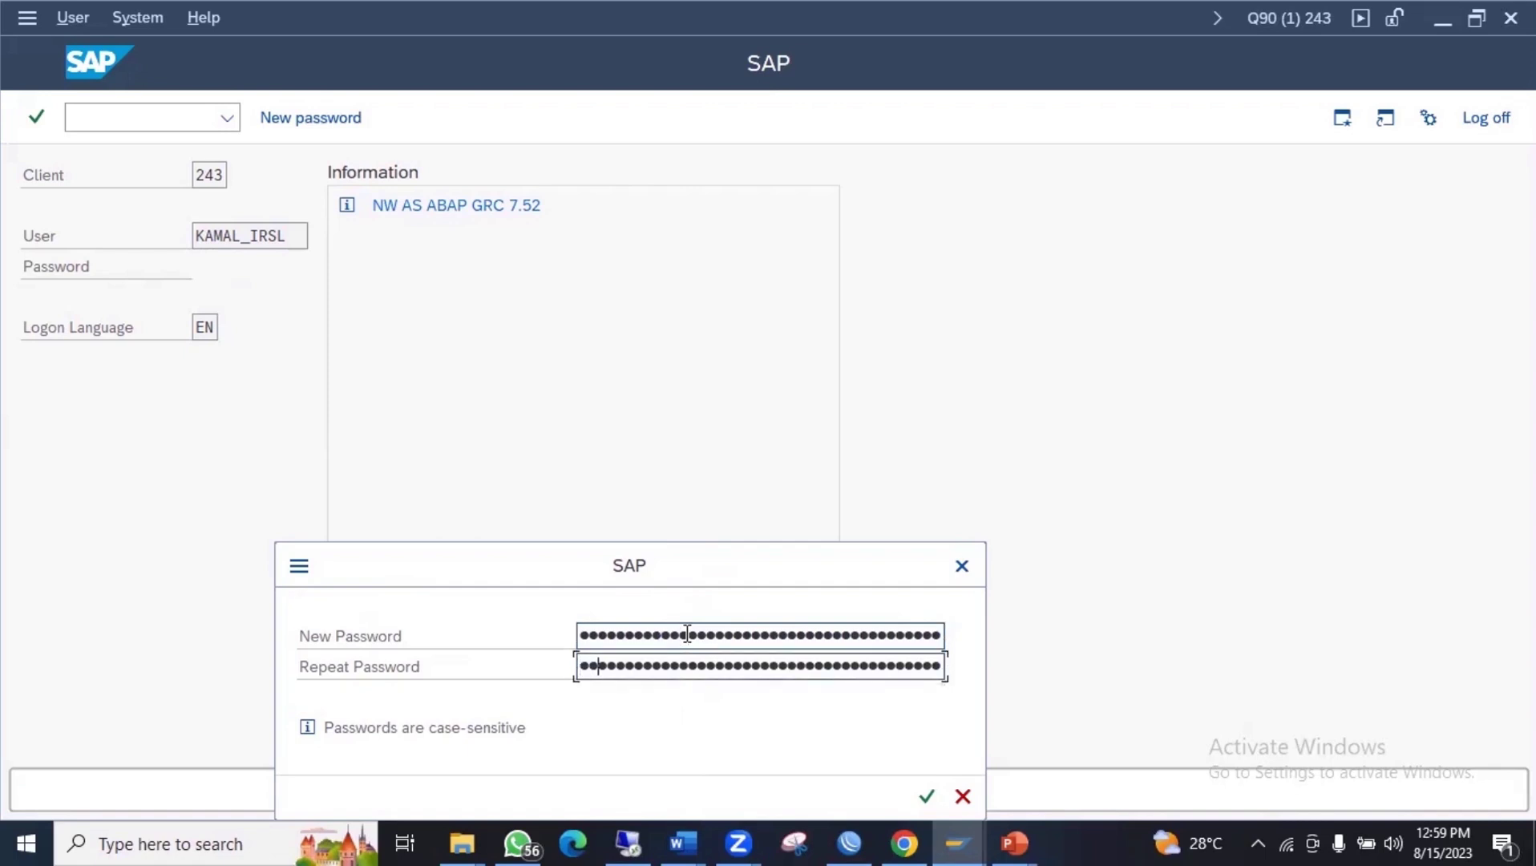
{"action": "key", "text": "Right"}
{"action": "key", "text": "Right"}
{"action": "key", "text": "Right"}
{"action": "key", "text": "Right"}
{"action": "key", "text": "Right"}
{"action": "key", "text": "Right"}
{"action": "key", "text": "Right"}
{"action": "key", "text": "Return"}
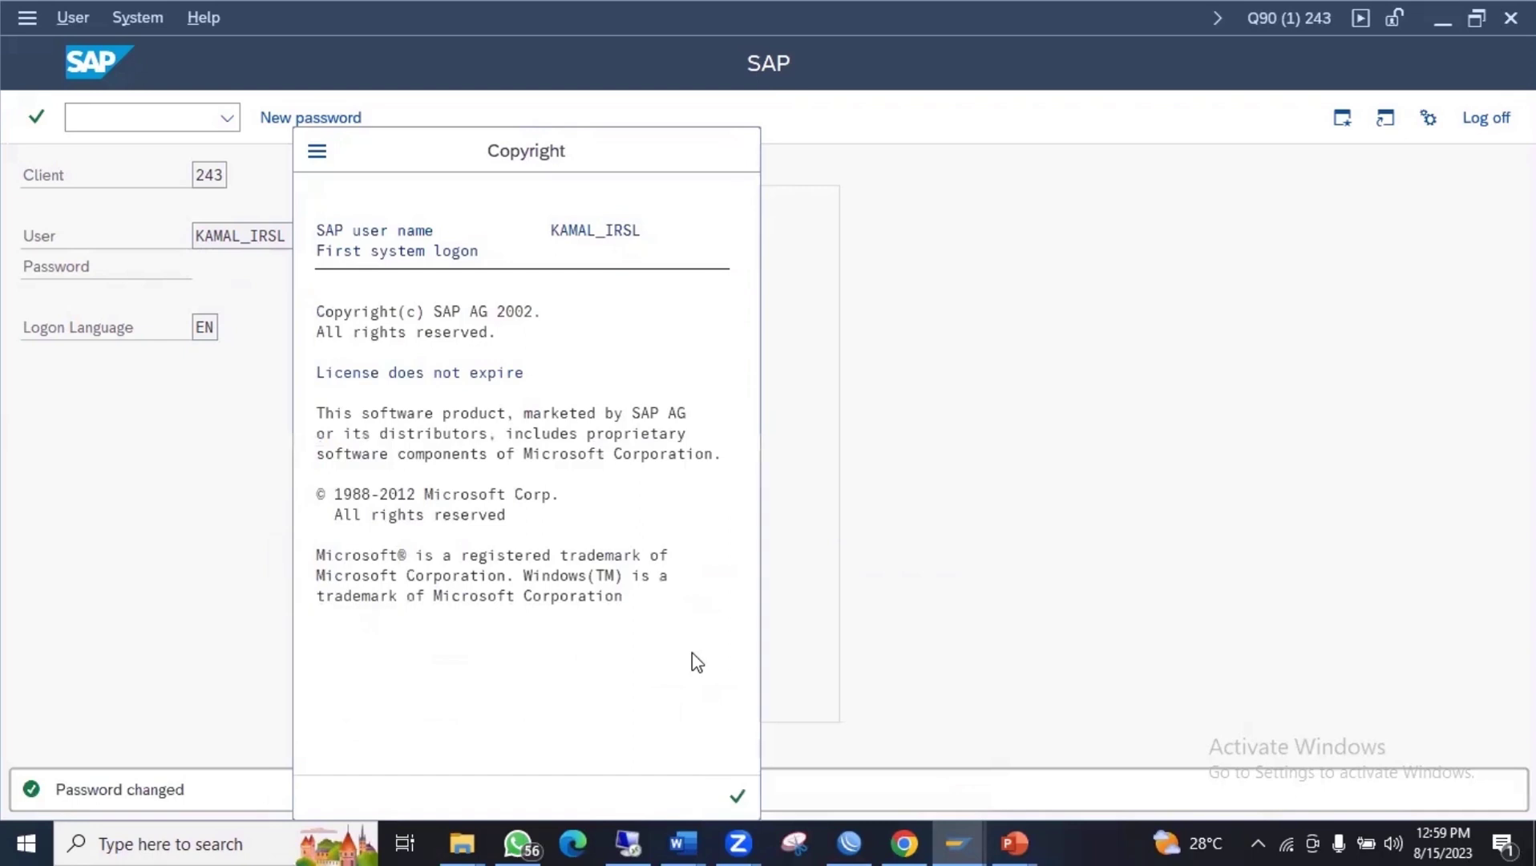
{"action": "key", "text": "Return"}
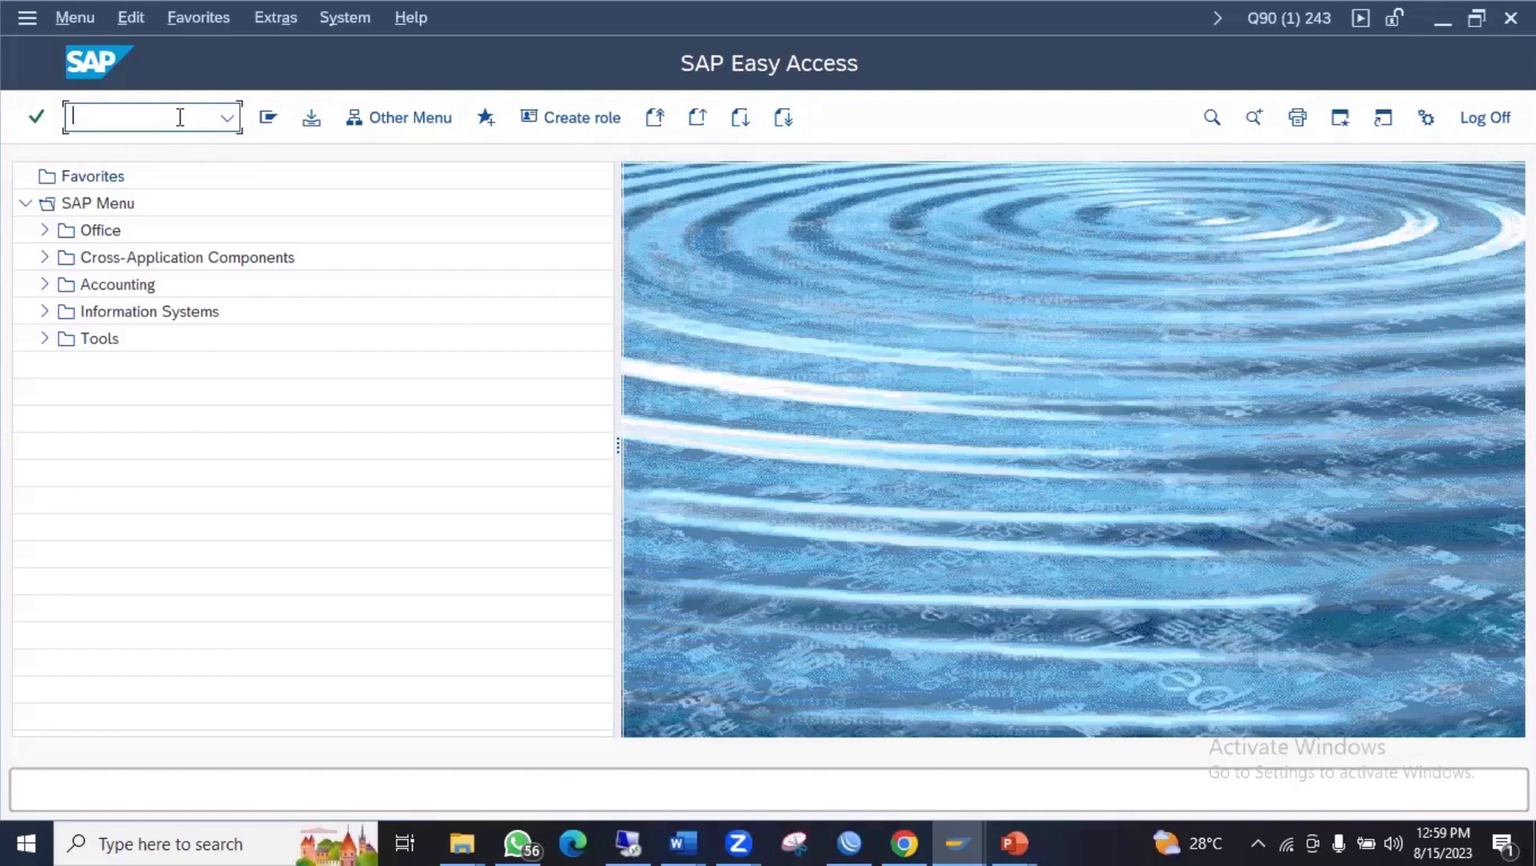
List all Q90 users in SU01 using the * search, then close the results.
{"action": "type", "text": "su01"}
{"action": "key", "text": "Return"}
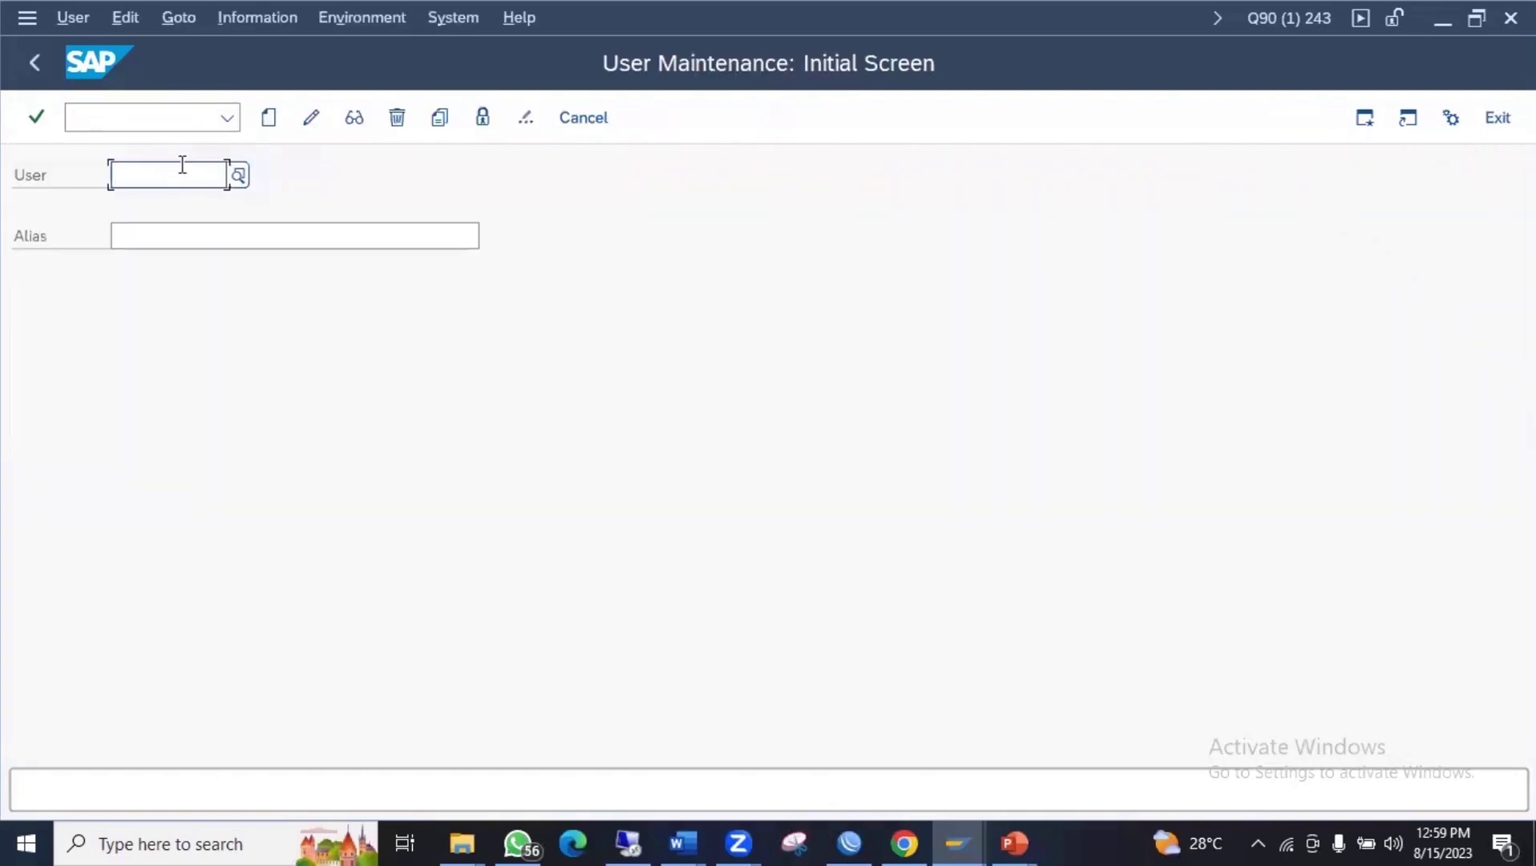
{"action": "type", "text": "*"}
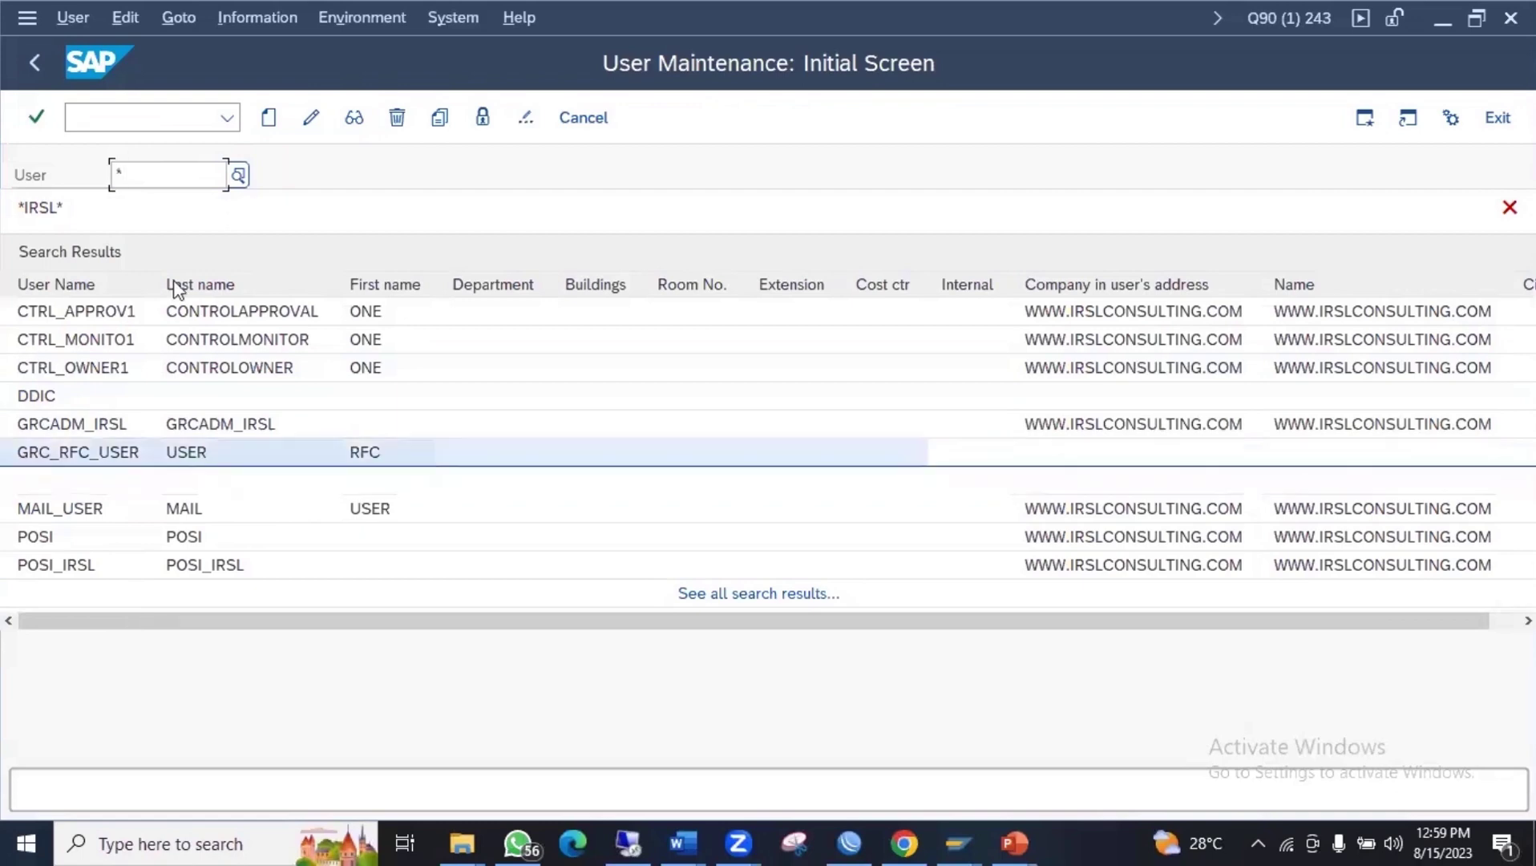
{"action": "left_click", "coordinate": [293, 155]}
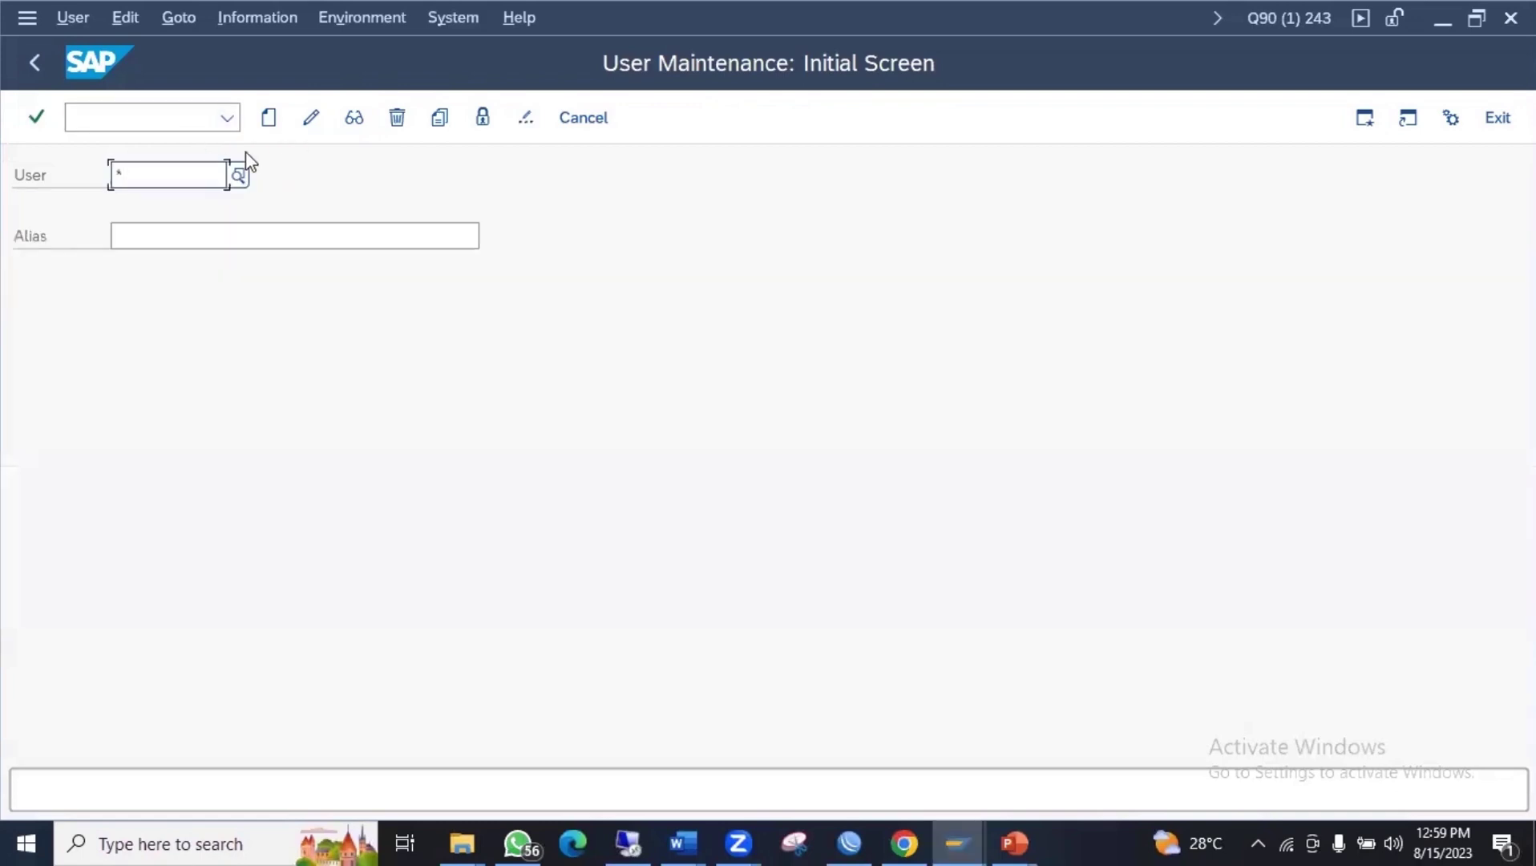
End the Q90 session with /nex.
{"action": "left_click", "coordinate": [170, 119]}
{"action": "type", "text": "/nex"}
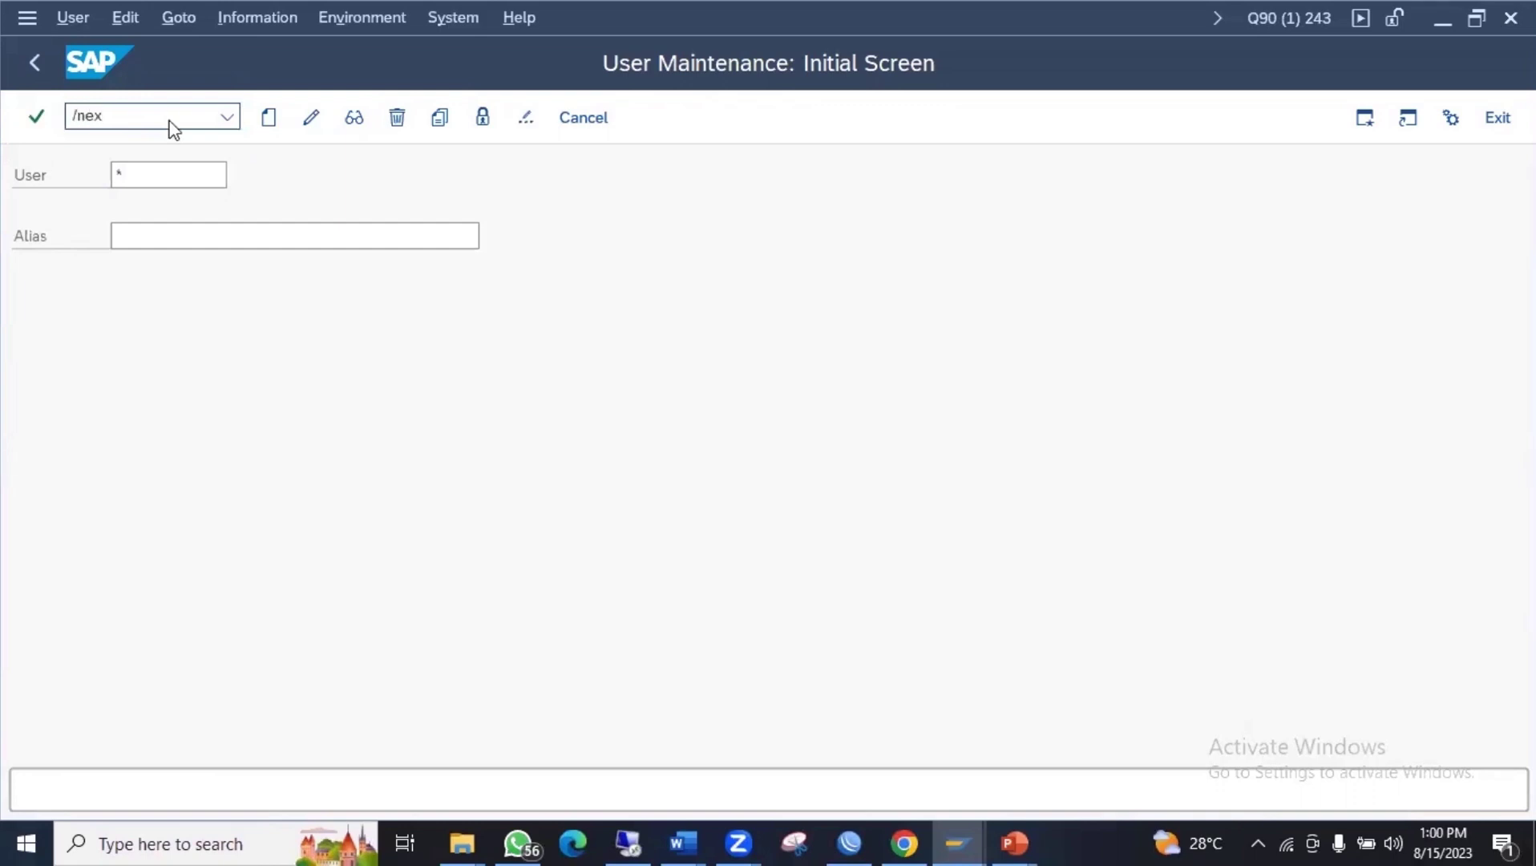
{"action": "key", "text": "Return"}
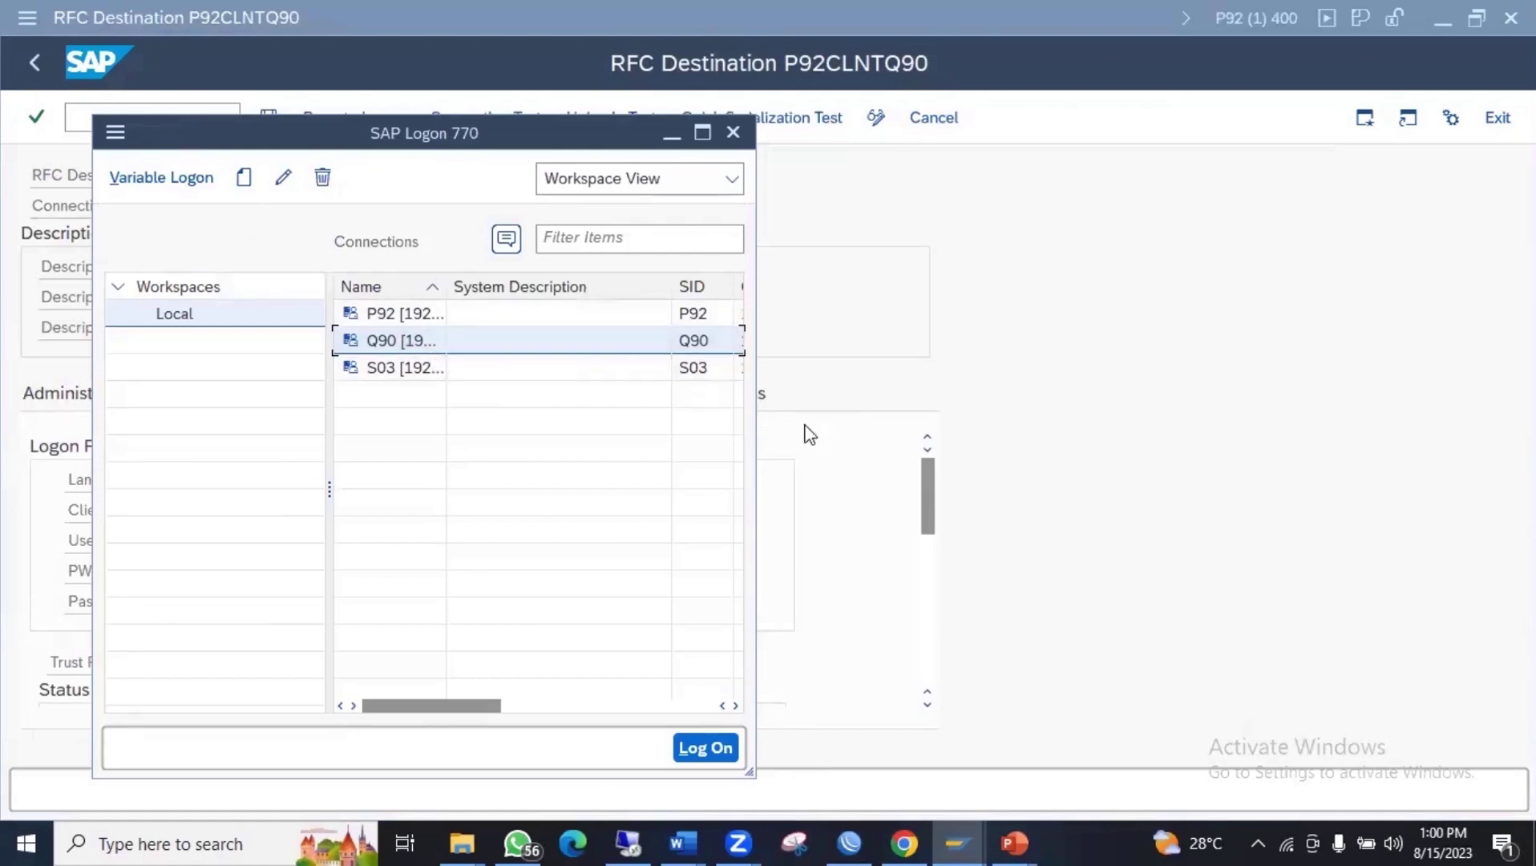
Enter the client 243 logon user and password in P92CLNTQ90's Logon & Security settings.
{"action": "left_click", "coordinate": [868, 398]}
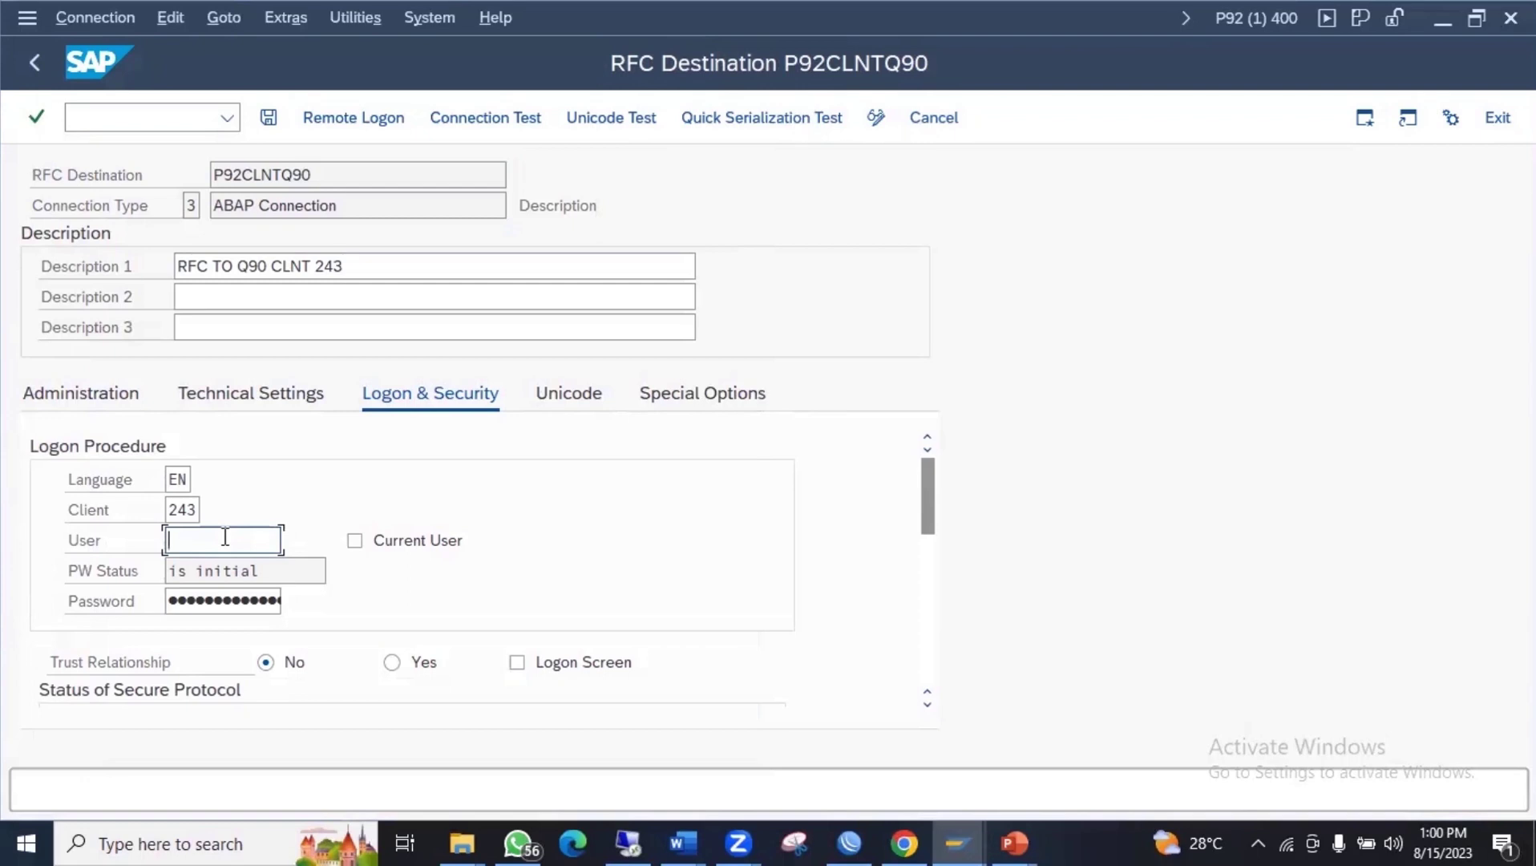
{"action": "type", "text": "kama"}
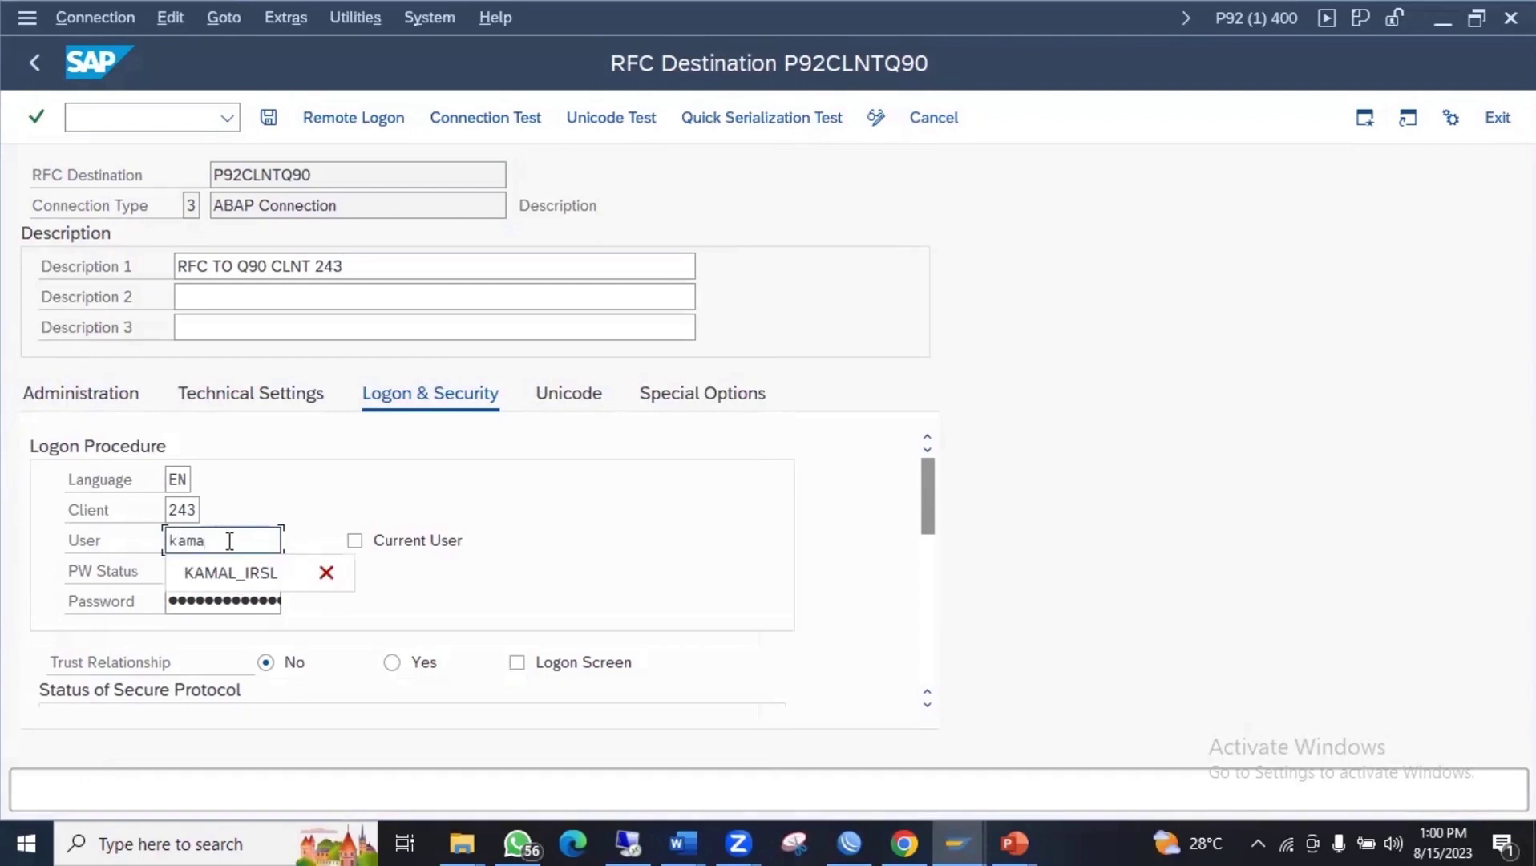
{"action": "type", "text": "l_irsl"}
{"action": "left_click", "coordinate": [329, 614]}
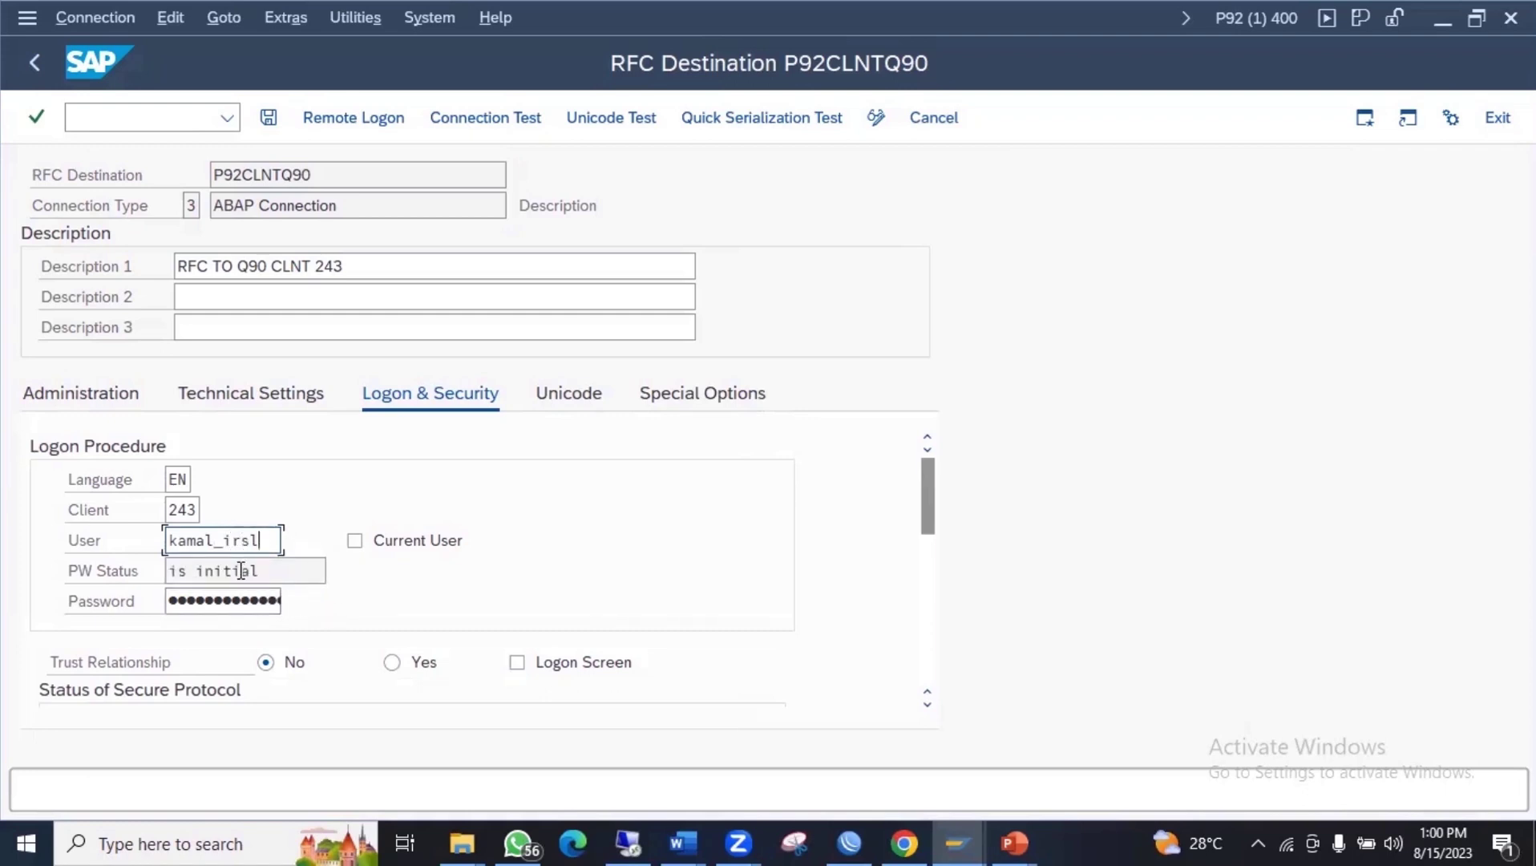
{"action": "left_click", "coordinate": [220, 600]}
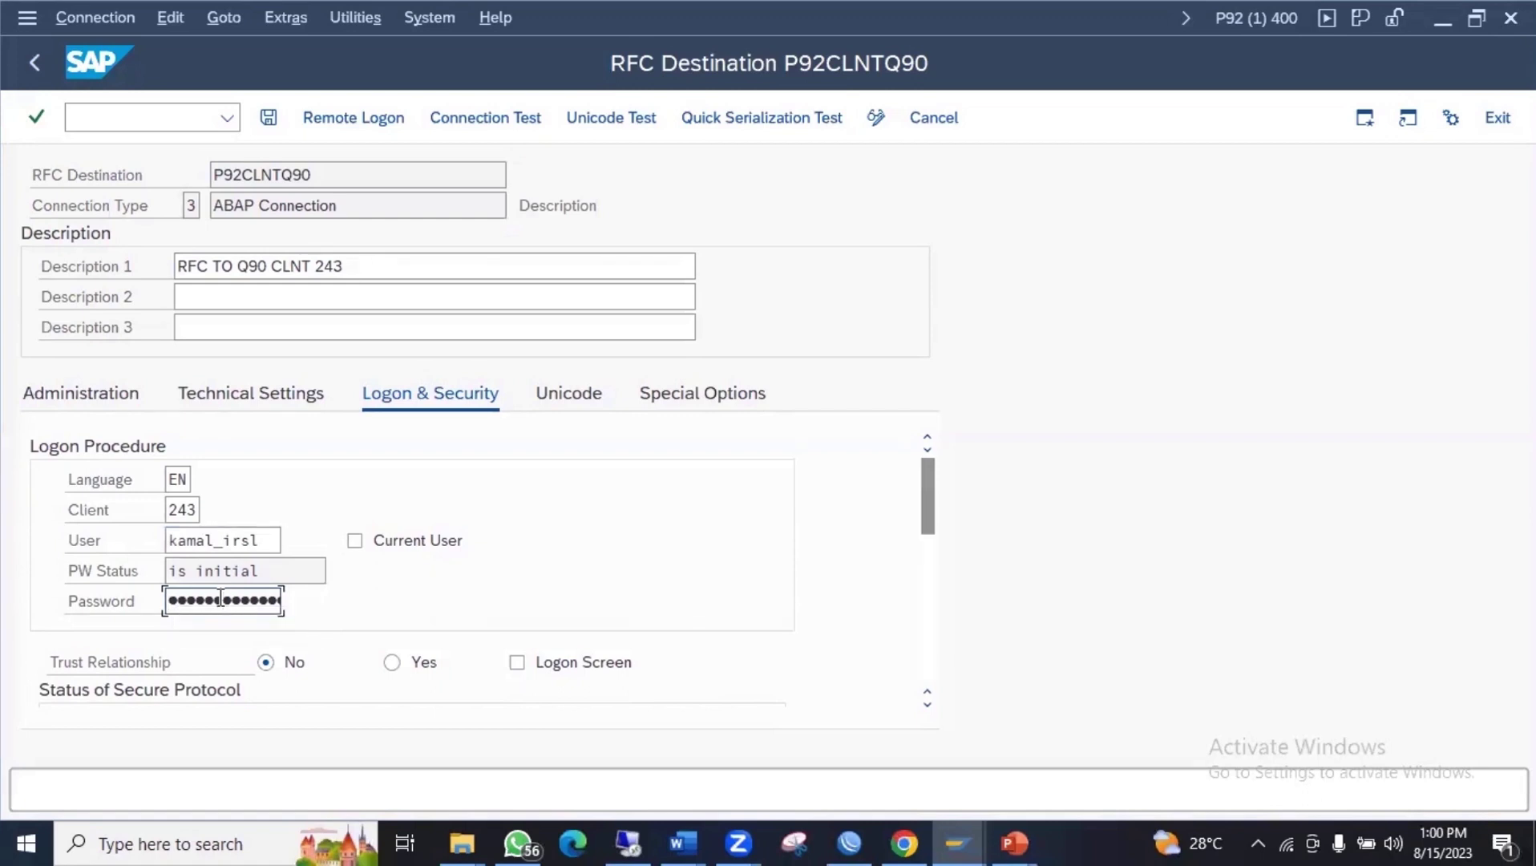
{"action": "key", "text": "Left"}
{"action": "key", "text": "Left"}
{"action": "key", "text": "Right"}
{"action": "key", "text": "Right"}
{"action": "key", "text": "Right"}
{"action": "key", "text": "Right"}
{"action": "key", "text": "Right"}
{"action": "key", "text": "Right"}
{"action": "key", "text": "Right"}
{"action": "key", "text": "Right"}
{"action": "key", "text": "Right"}
Bring the logon procedure settings back into view, then show the target system settings.
{"action": "left_click_drag", "start_coordinate": [929, 511], "coordinate": [942, 637]}
{"action": "left_click_drag", "start_coordinate": [940, 497], "coordinate": [928, 479]}
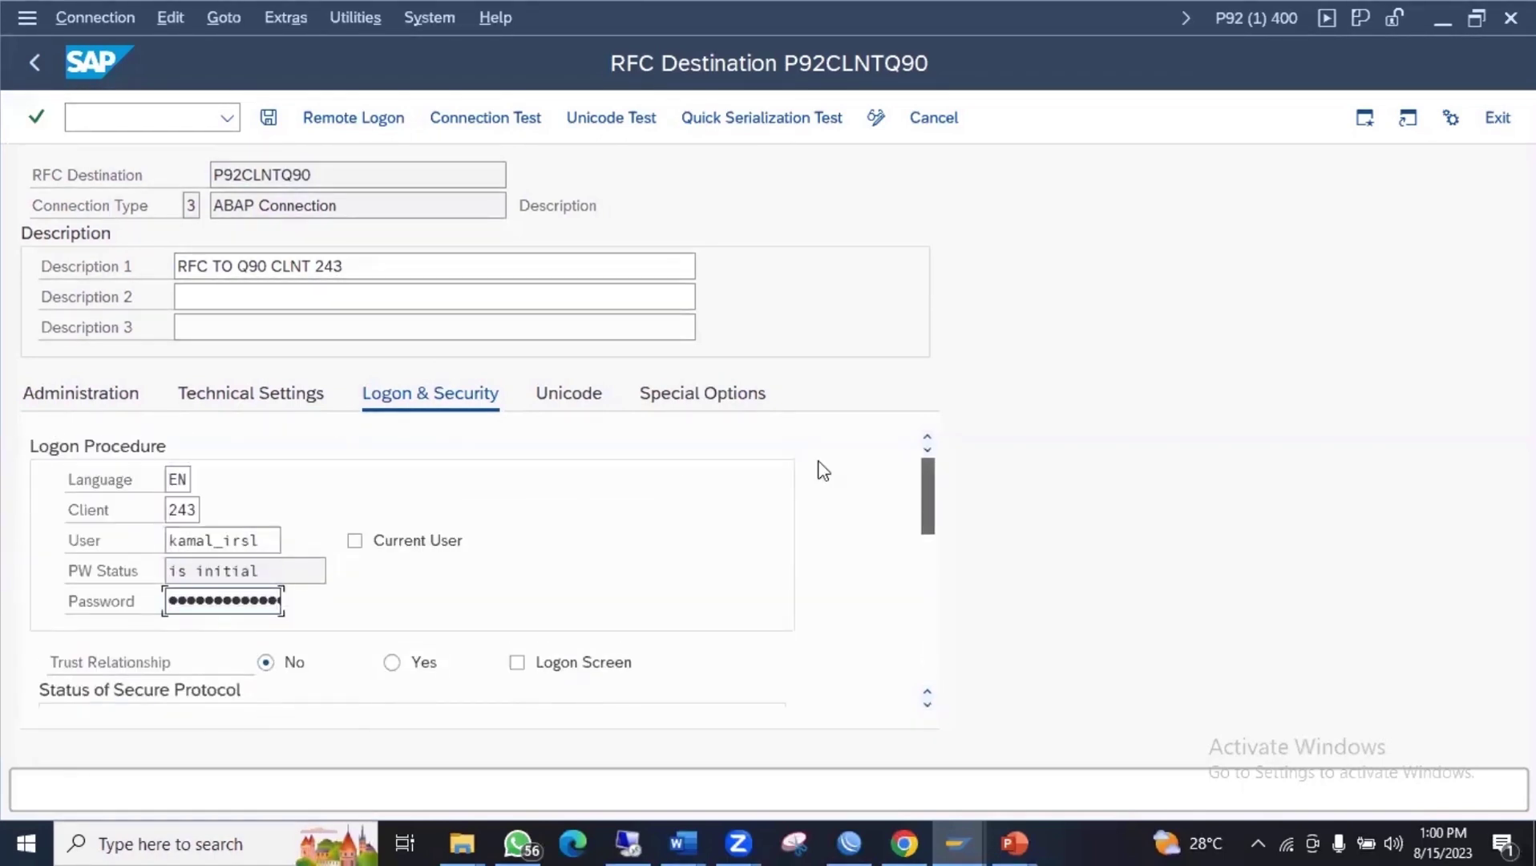
{"action": "left_click", "coordinate": [559, 412]}
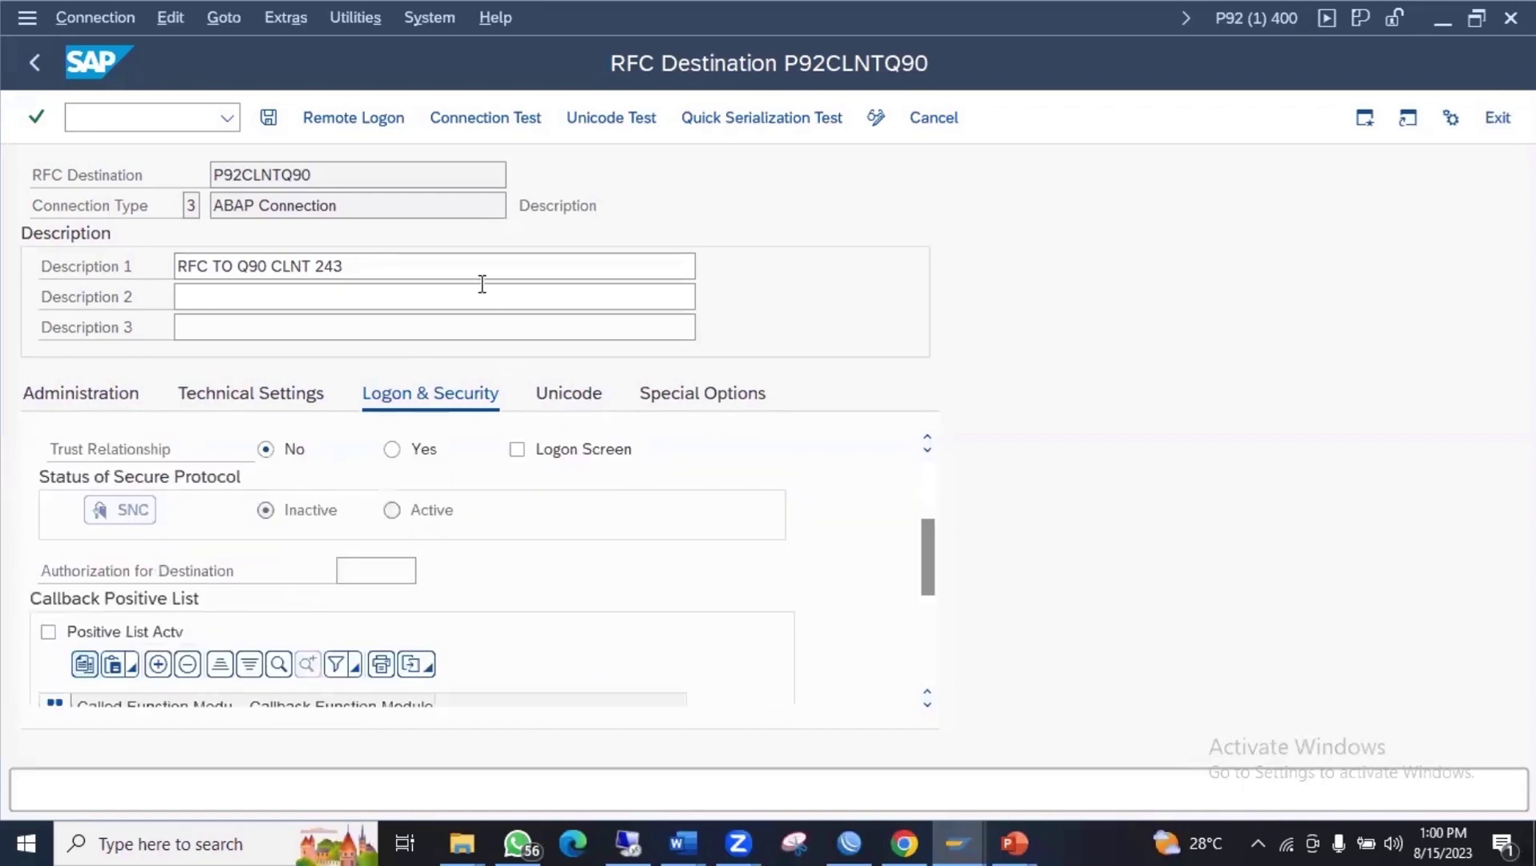
{"action": "left_click", "coordinate": [925, 472]}
{"action": "left_click", "coordinate": [255, 397]}
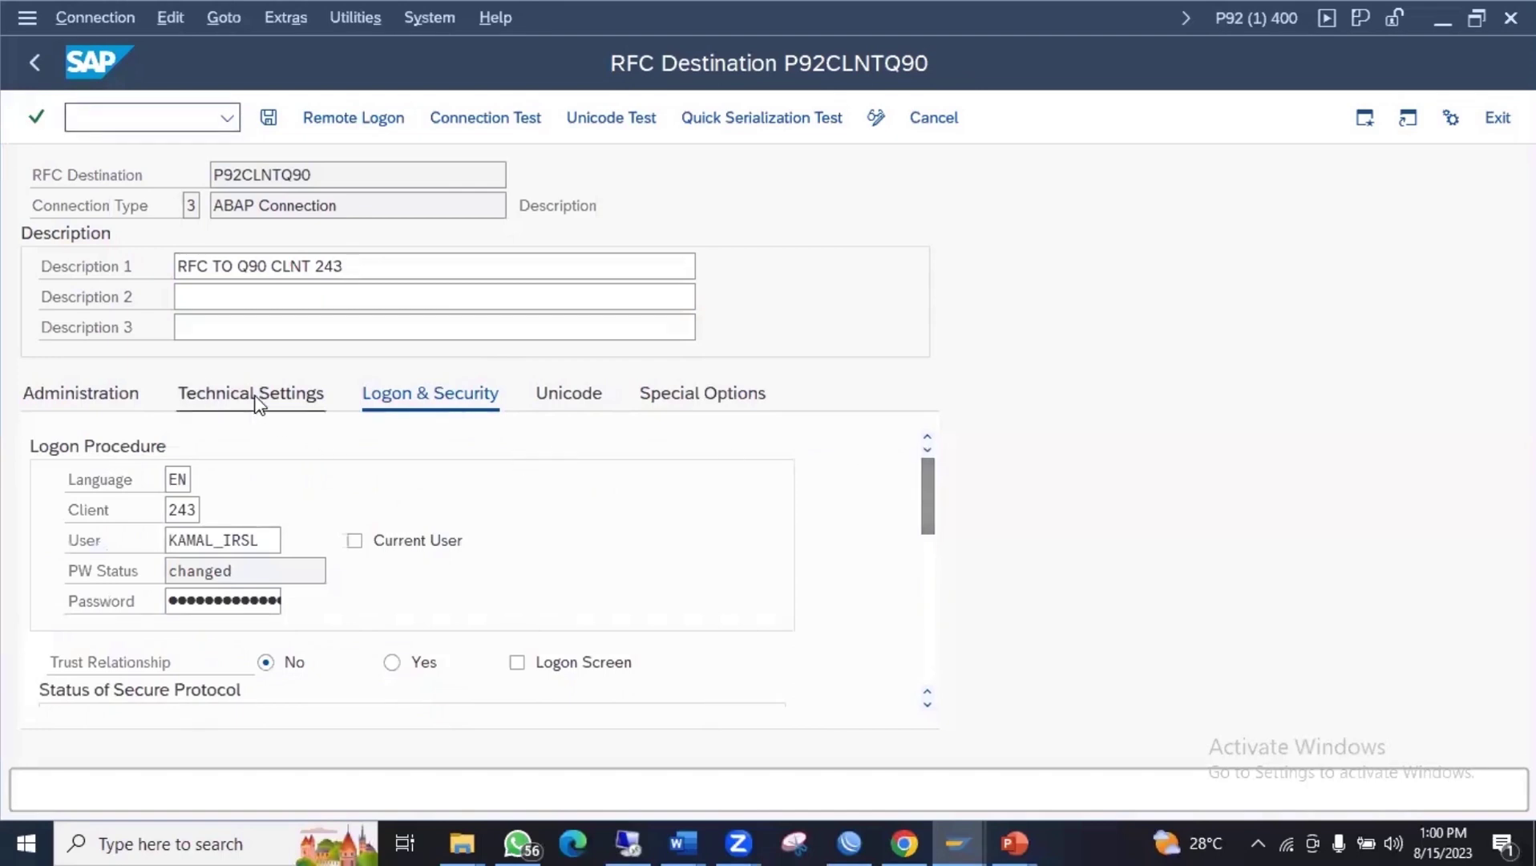
Save P92CLNTQ90 and test the connection, logging on in 11 msec.
{"action": "left_click", "coordinate": [264, 127]}
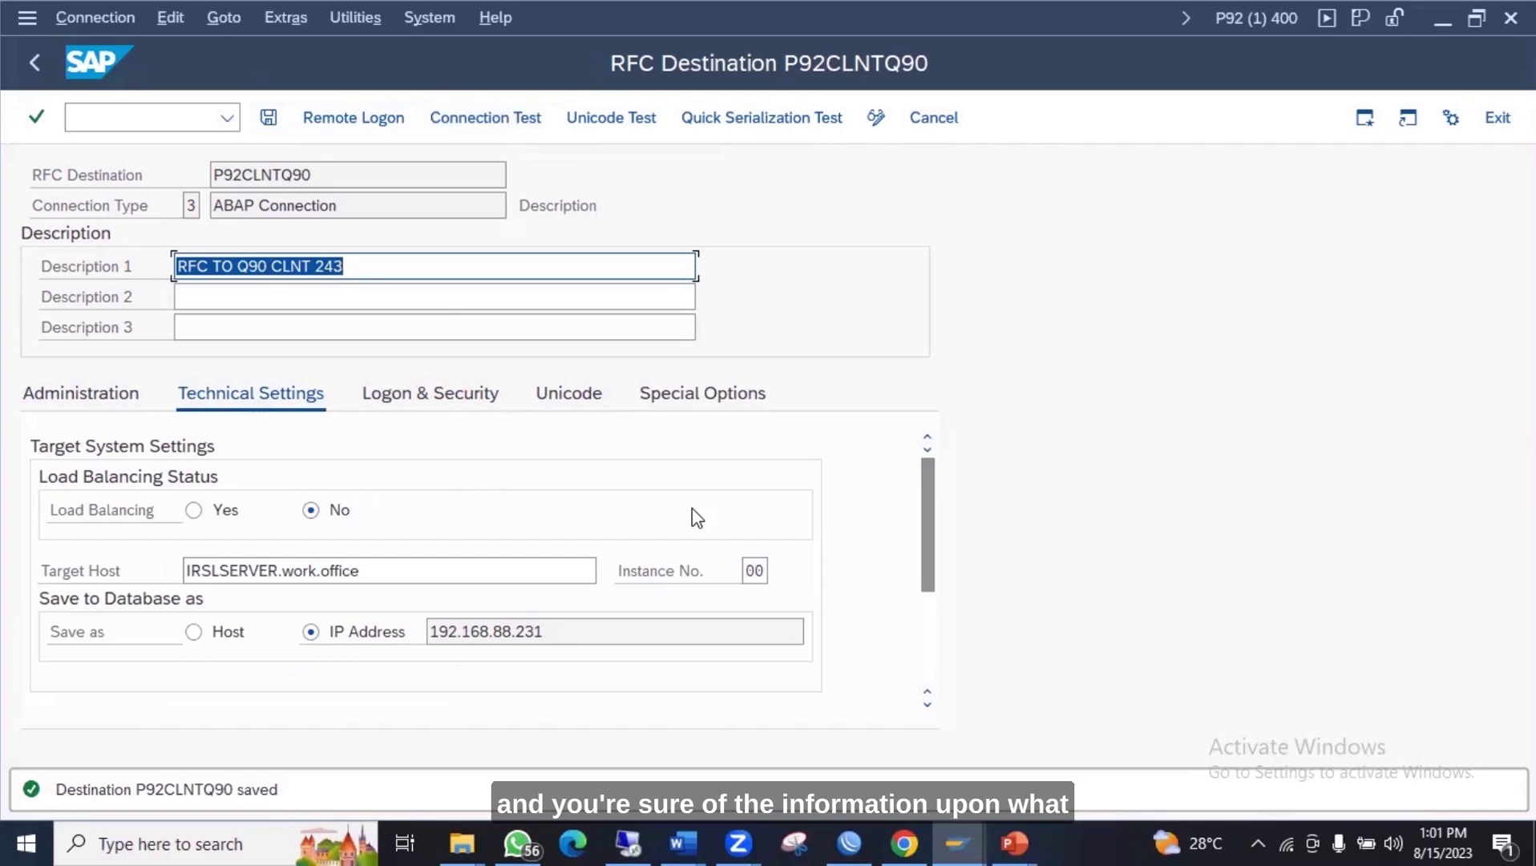
{"action": "left_click", "coordinate": [495, 128]}
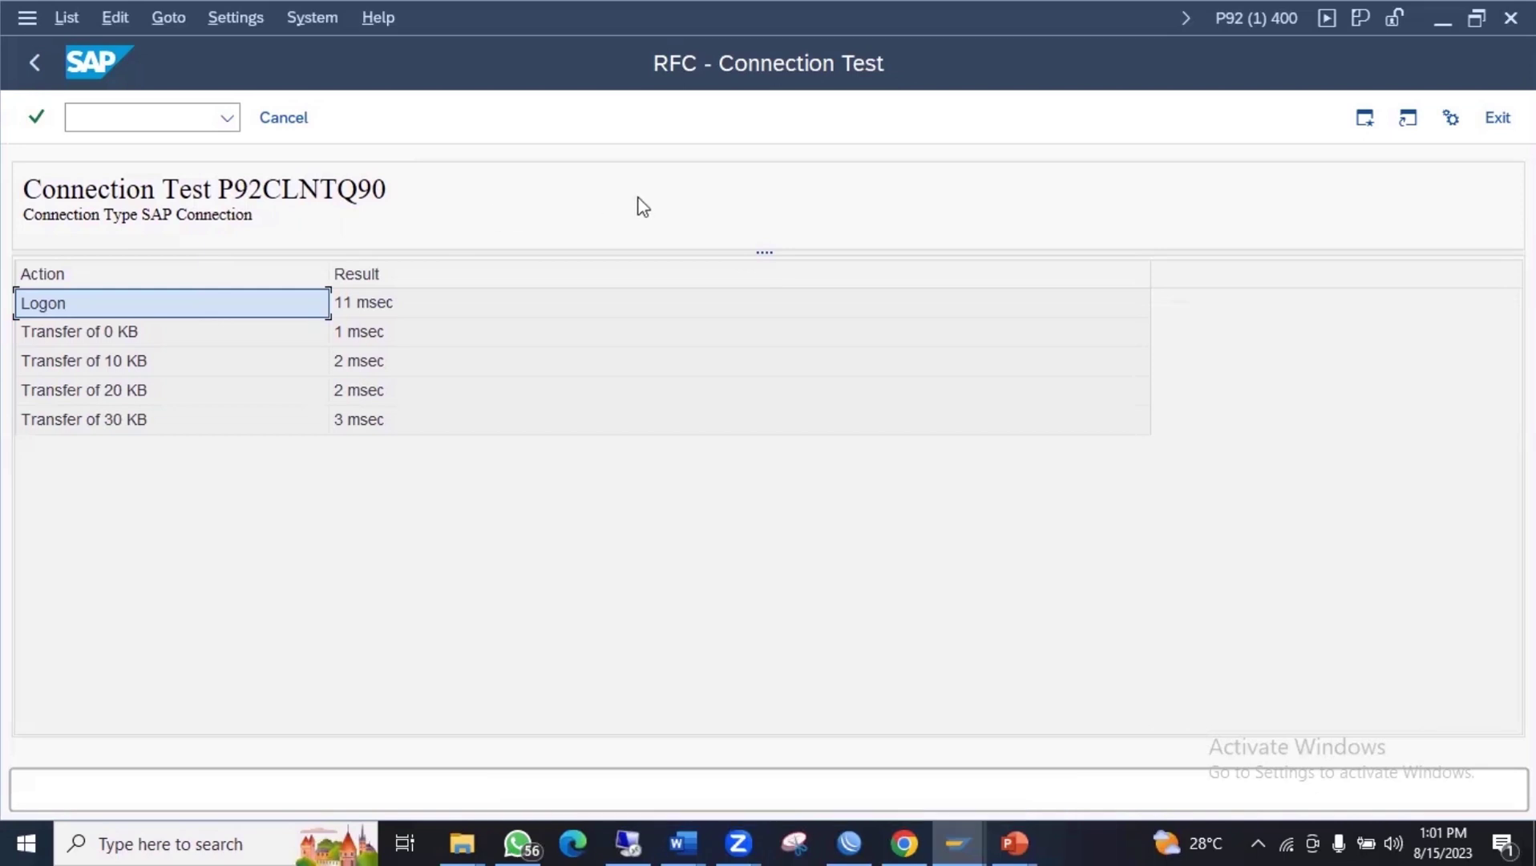
Go back and check in Logon & Security that the password status shows it saved.
{"action": "left_click", "coordinate": [34, 62]}
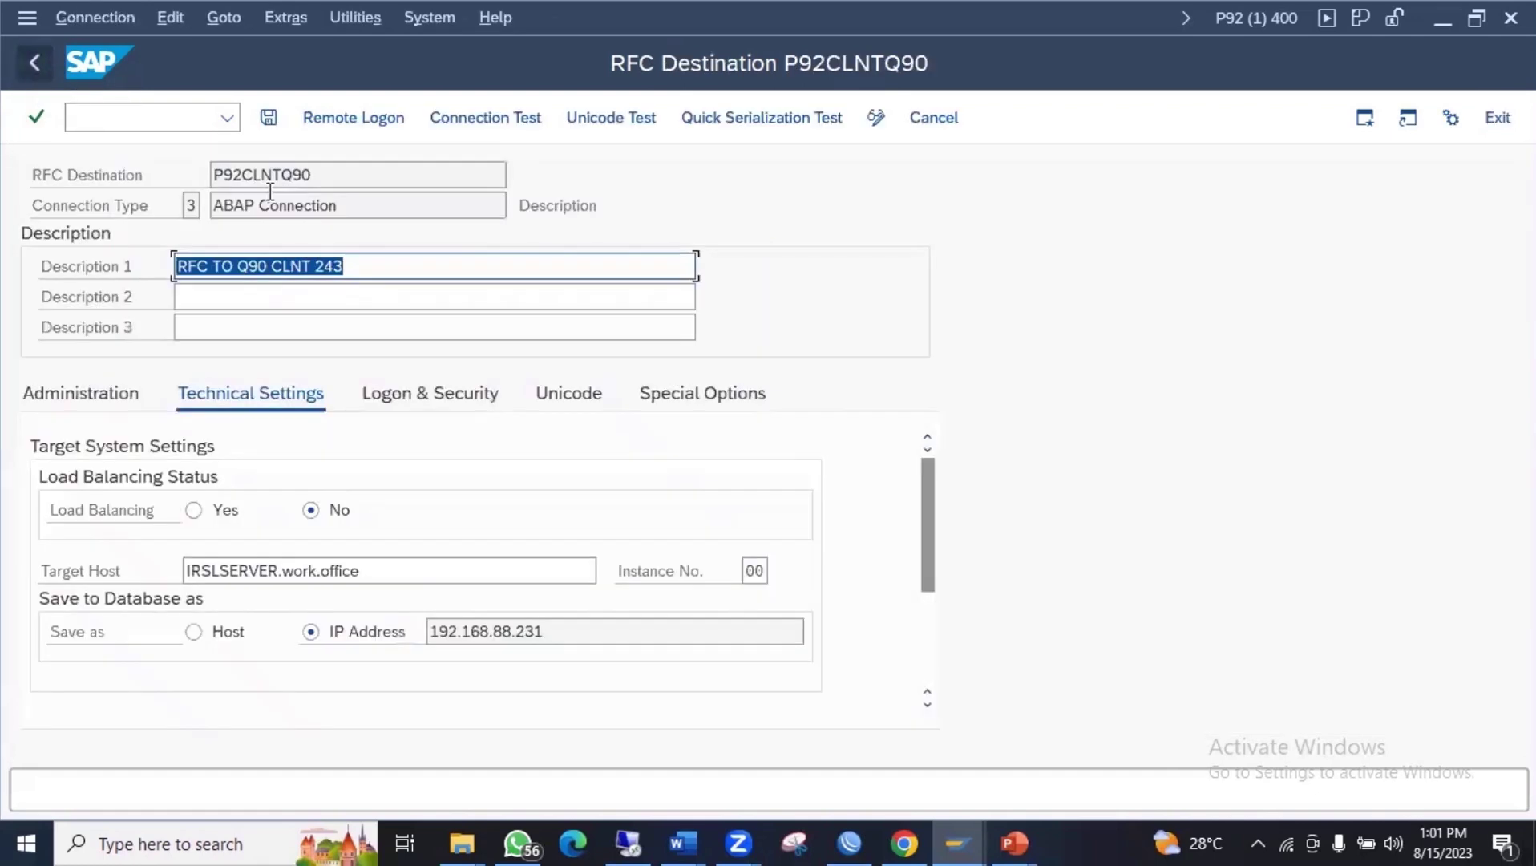
{"action": "left_click", "coordinate": [446, 409]}
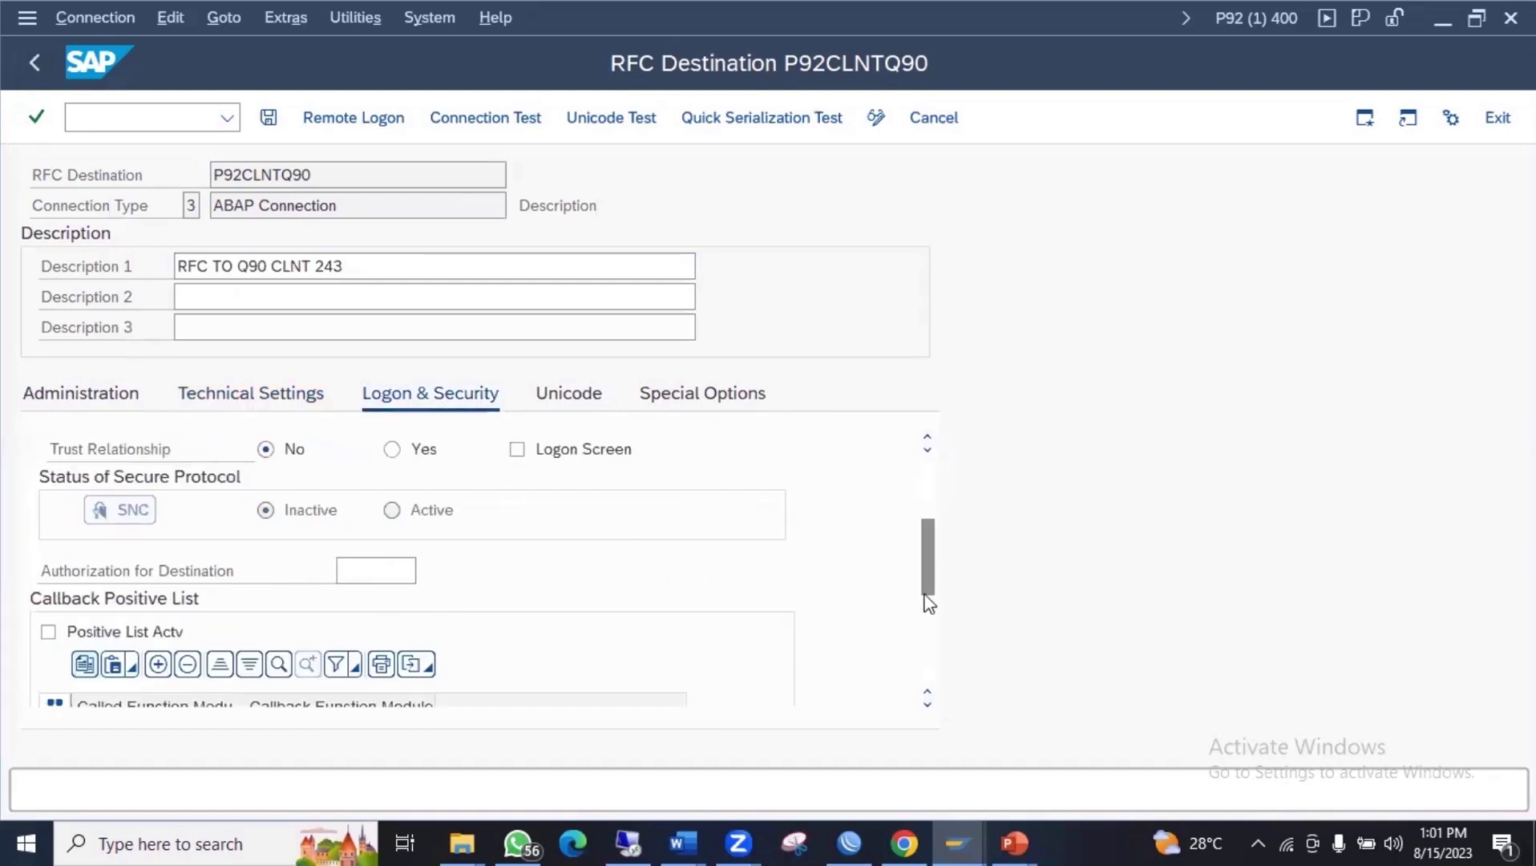
{"action": "left_click_drag", "start_coordinate": [932, 580], "coordinate": [928, 499]}
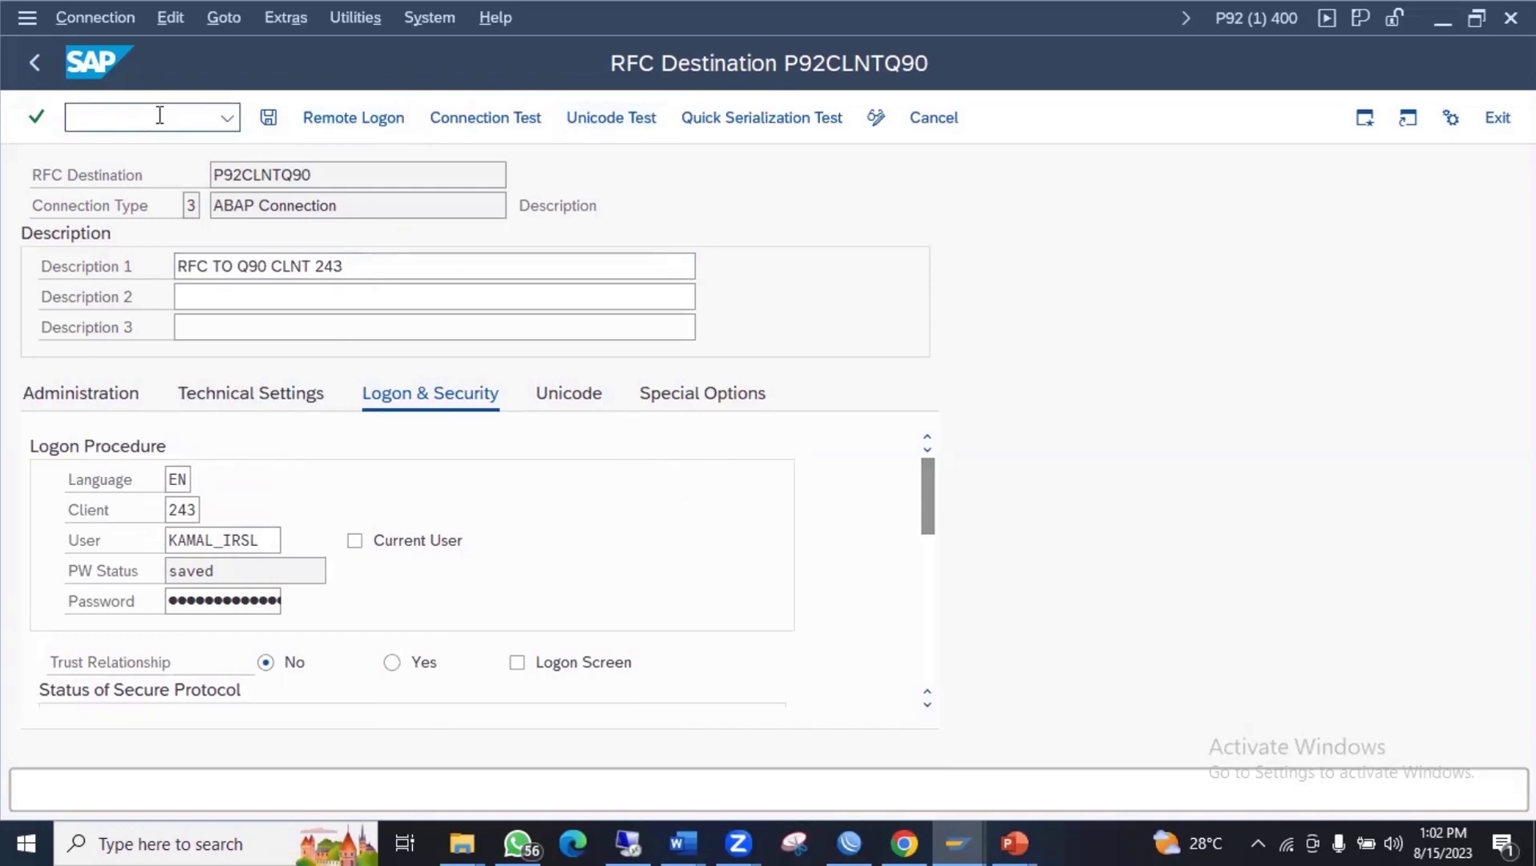
End the P92 session with /nex and bring the 'CREATING THE RFC CONNECTION' slide forward.
{"action": "type", "text": "/nex"}
{"action": "key", "text": "Return"}
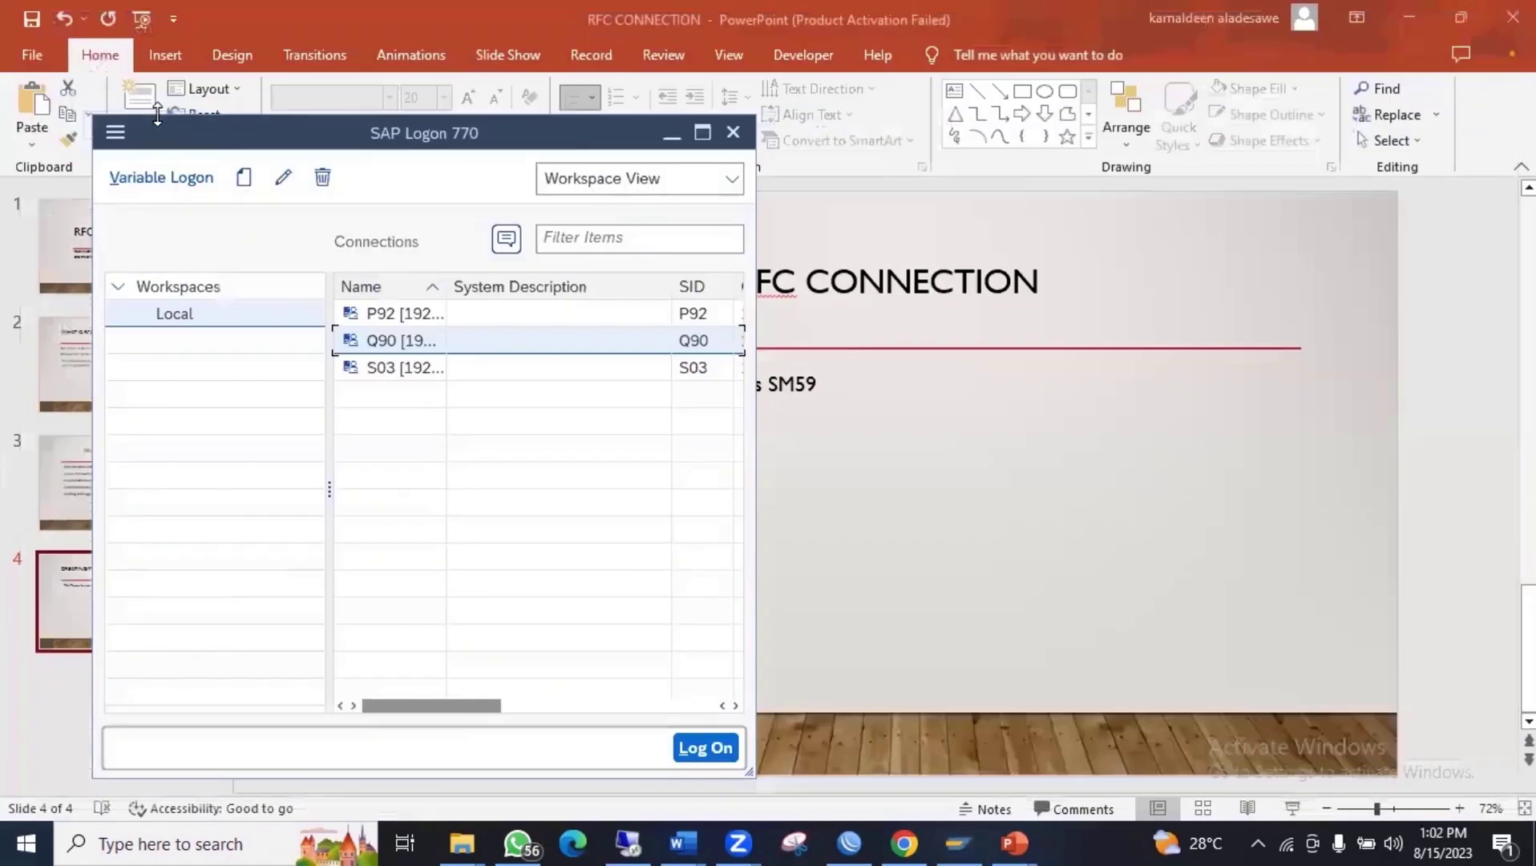
{"action": "left_click", "coordinate": [917, 442]}
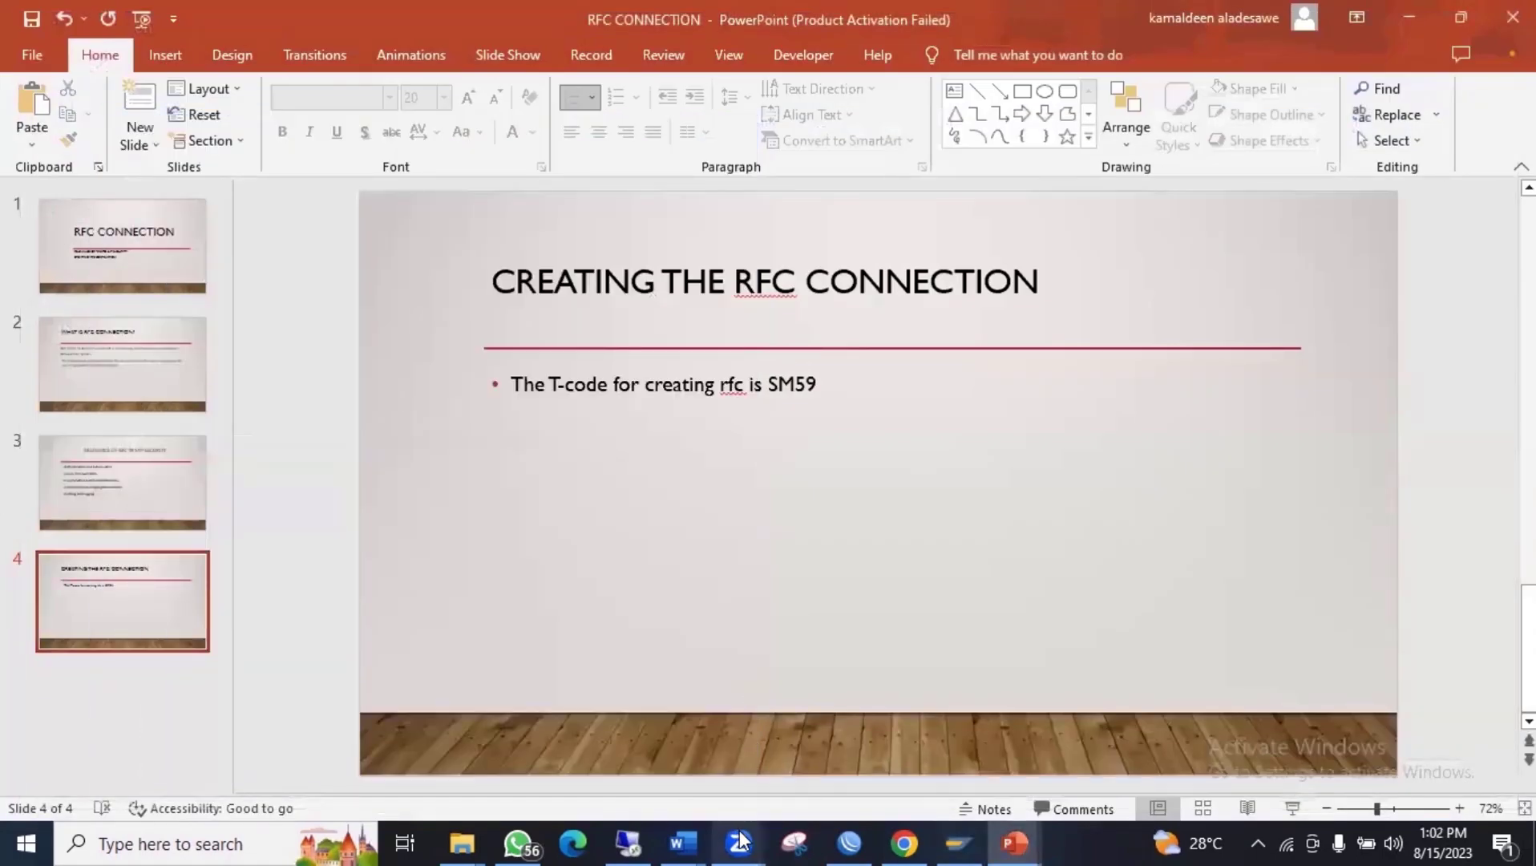
{"action": "mouse_move", "coordinate": [739, 841]}
{"action": "left_click", "coordinate": [783, 731]}
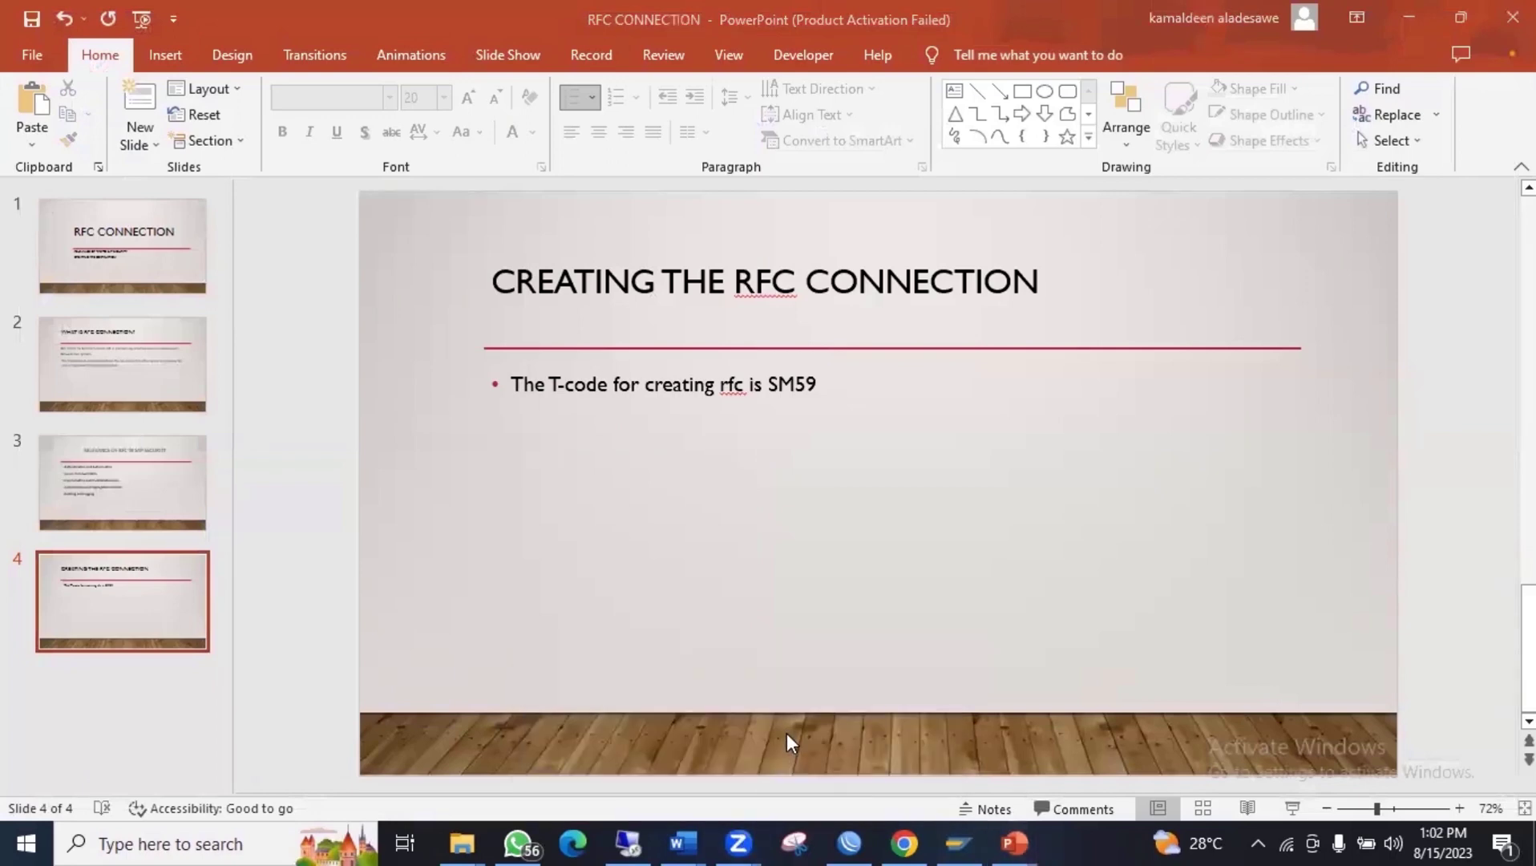